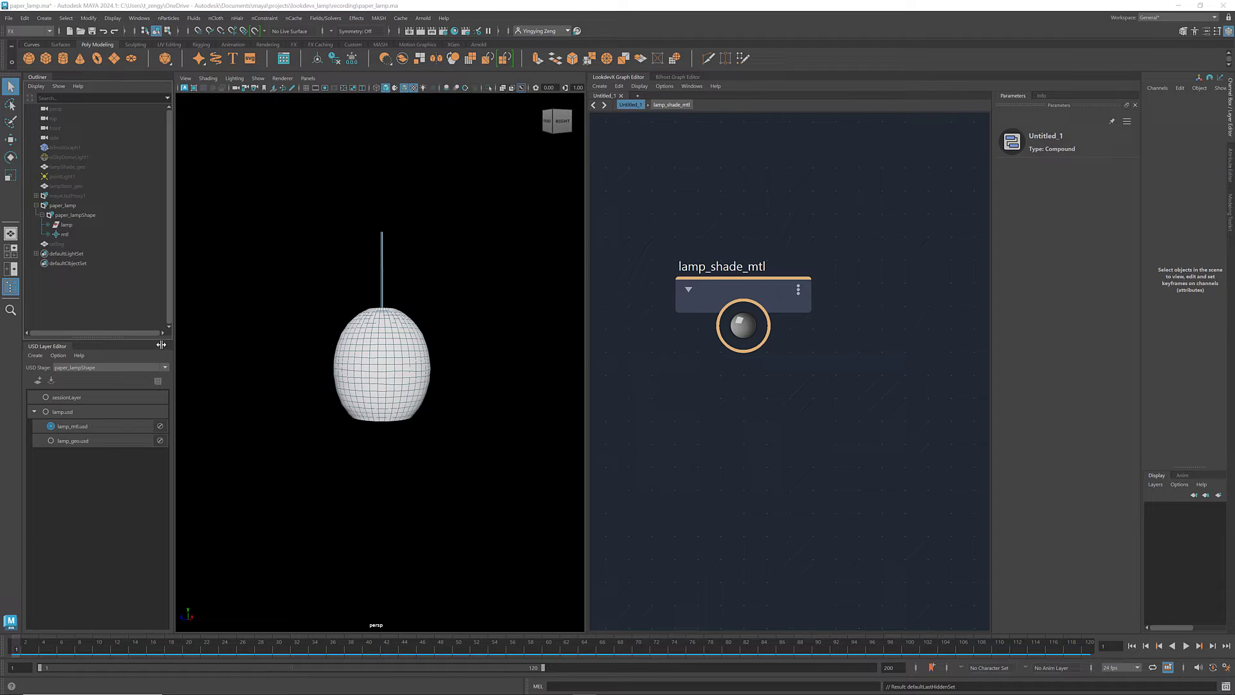
- Hide paper_lamp and unhide the mayaUsdProxy1 lamp stage
left_click(65, 206)
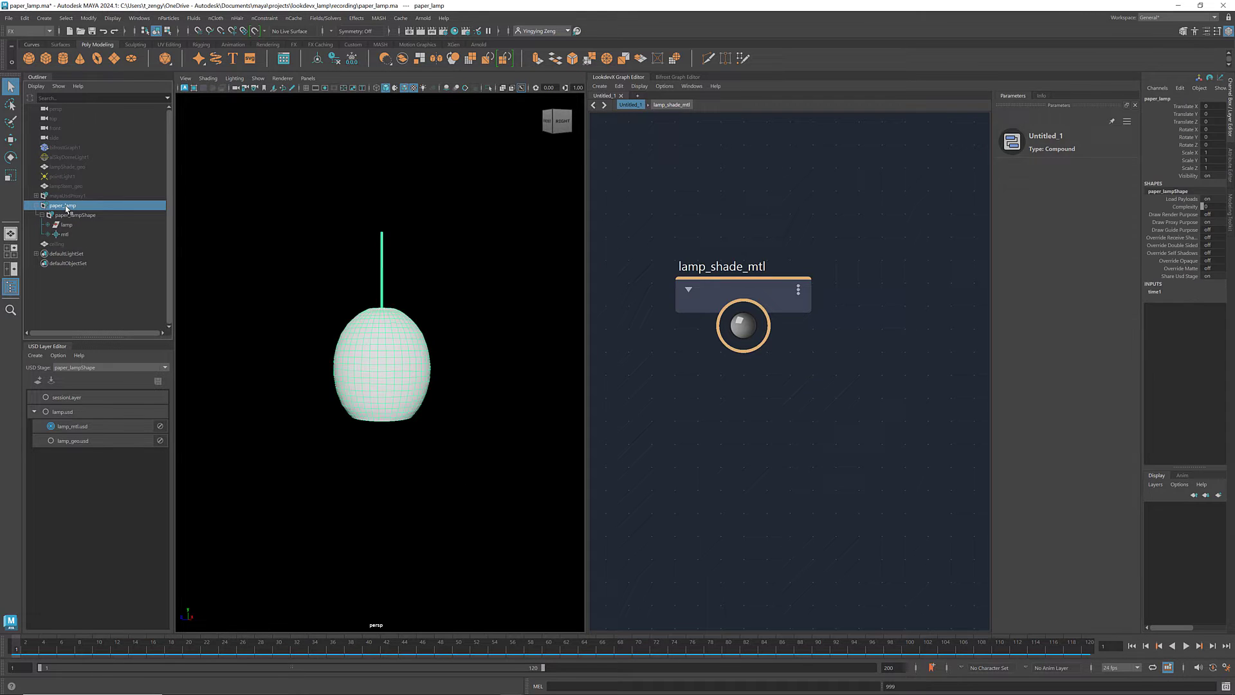
key("ctrl+h")
left_click(69, 196)
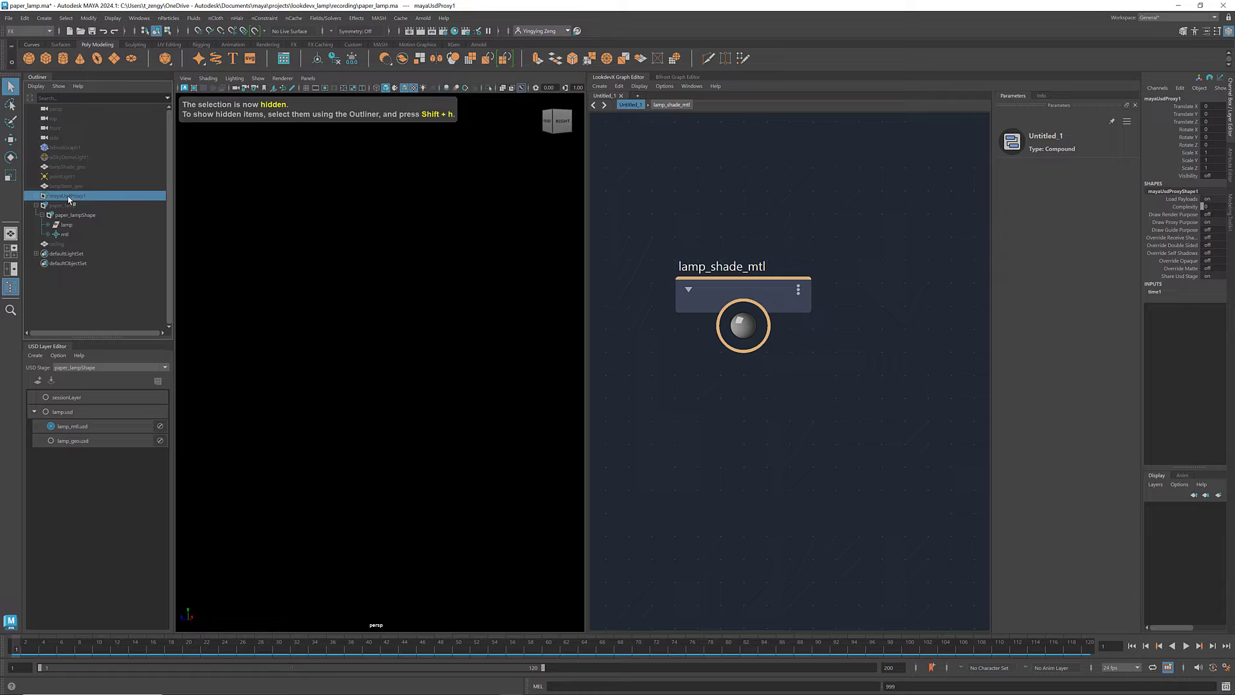
key("shift+h")
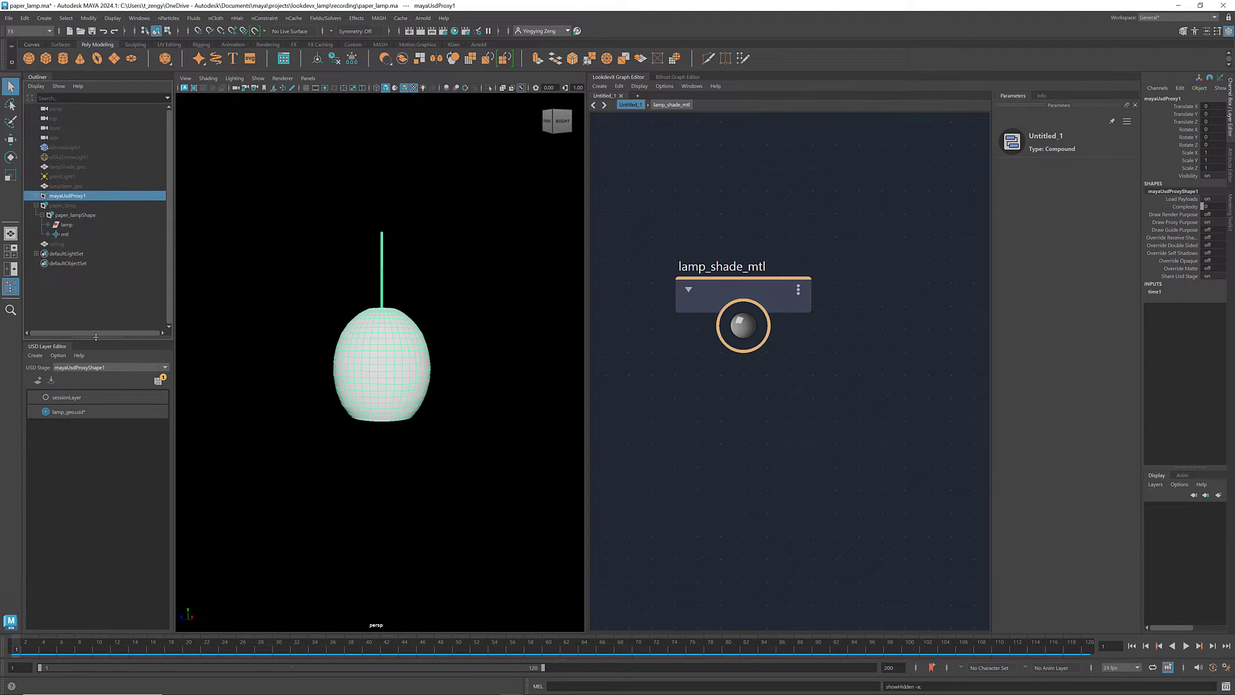
- Select bifrostGraph1 and show its lamp-building graph in the Bifrost Graph Editor
left_click(93, 305)
left_click(72, 149)
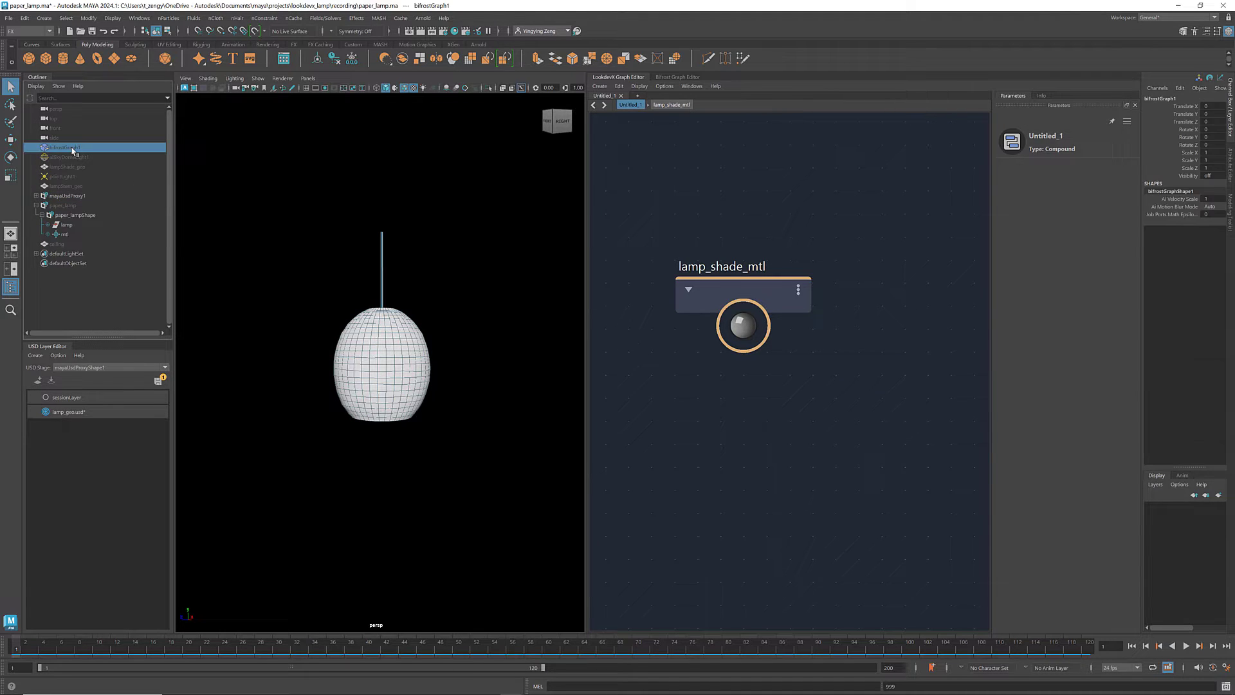
left_click(96, 294)
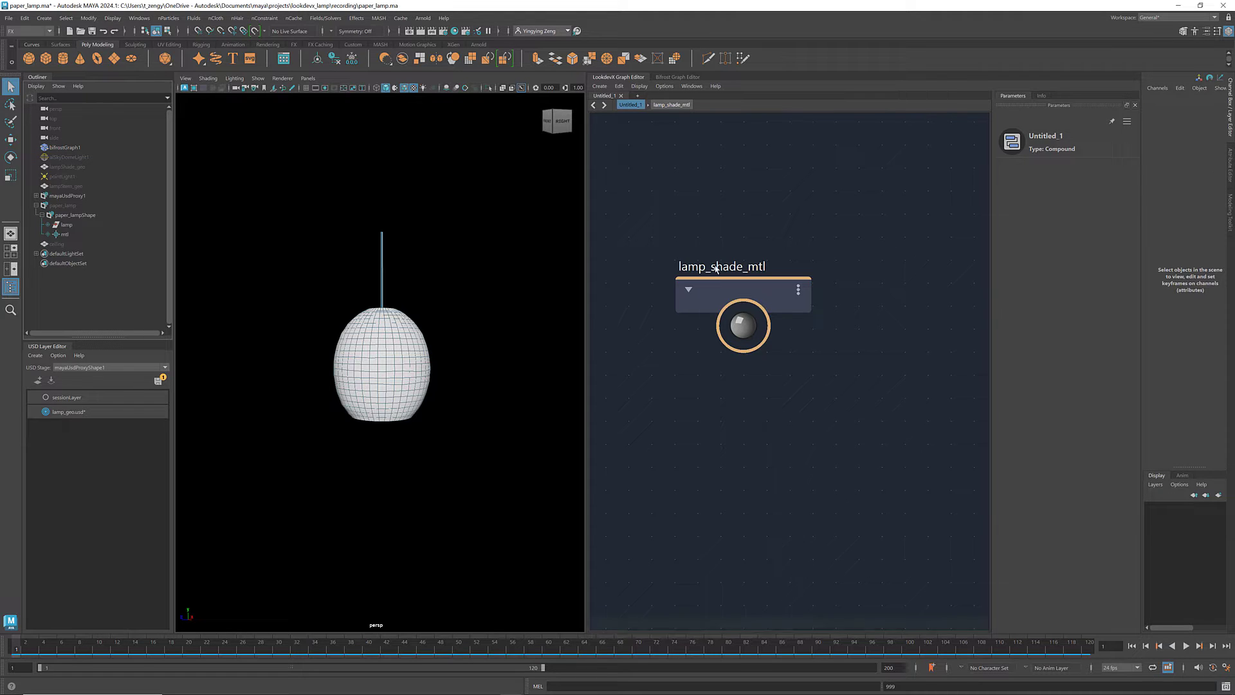
left_click(679, 81)
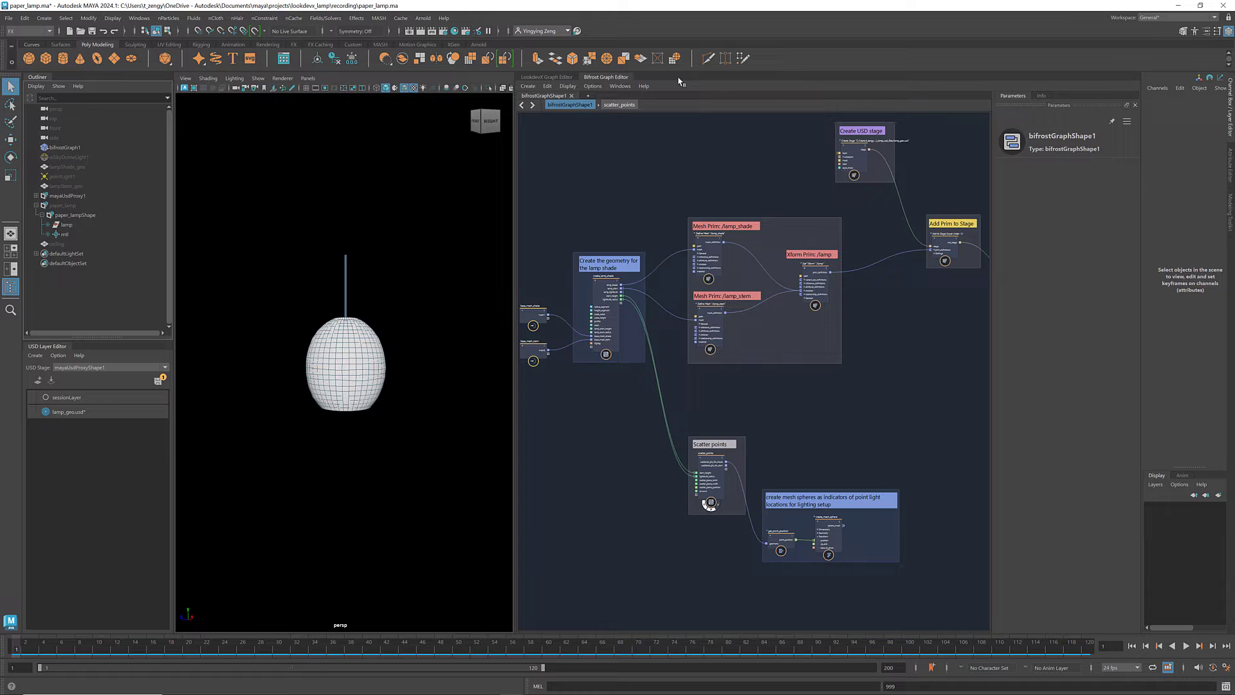
- Inspect the /lamp Xform, /lamp_shade and /lamp_stem mesh prim nodes
scroll(793, 440, "up", 2)
scroll(838, 325, "up", 3)
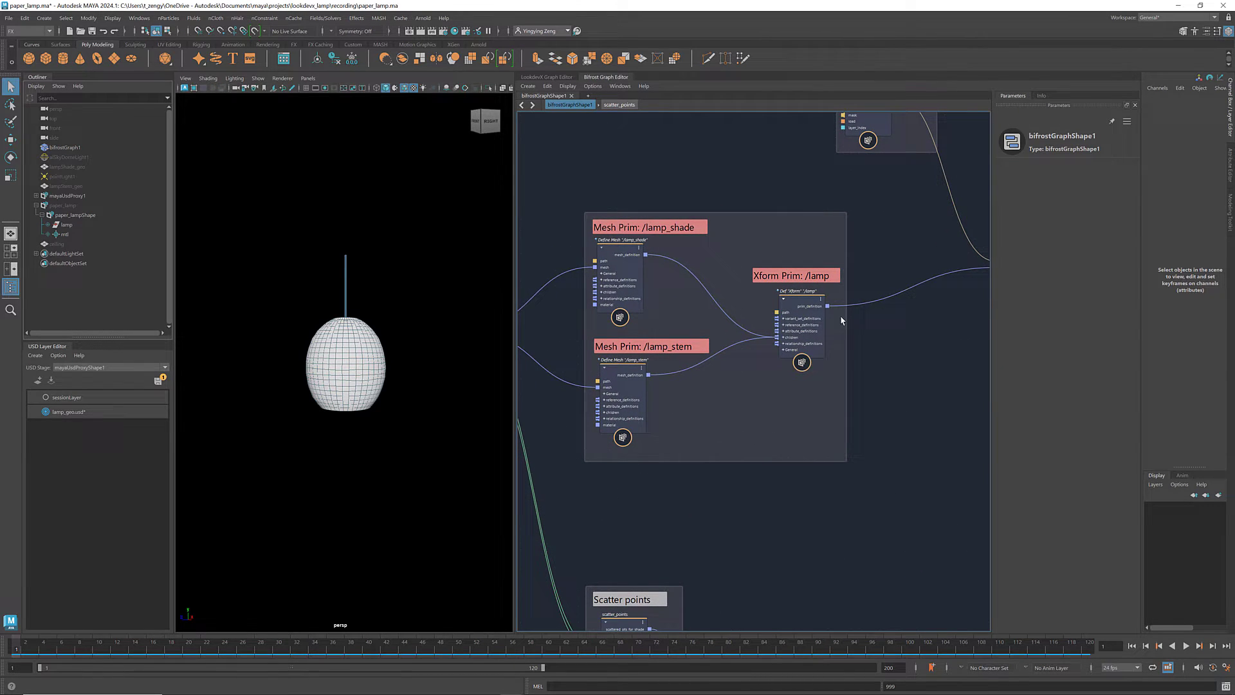
left_click(812, 321)
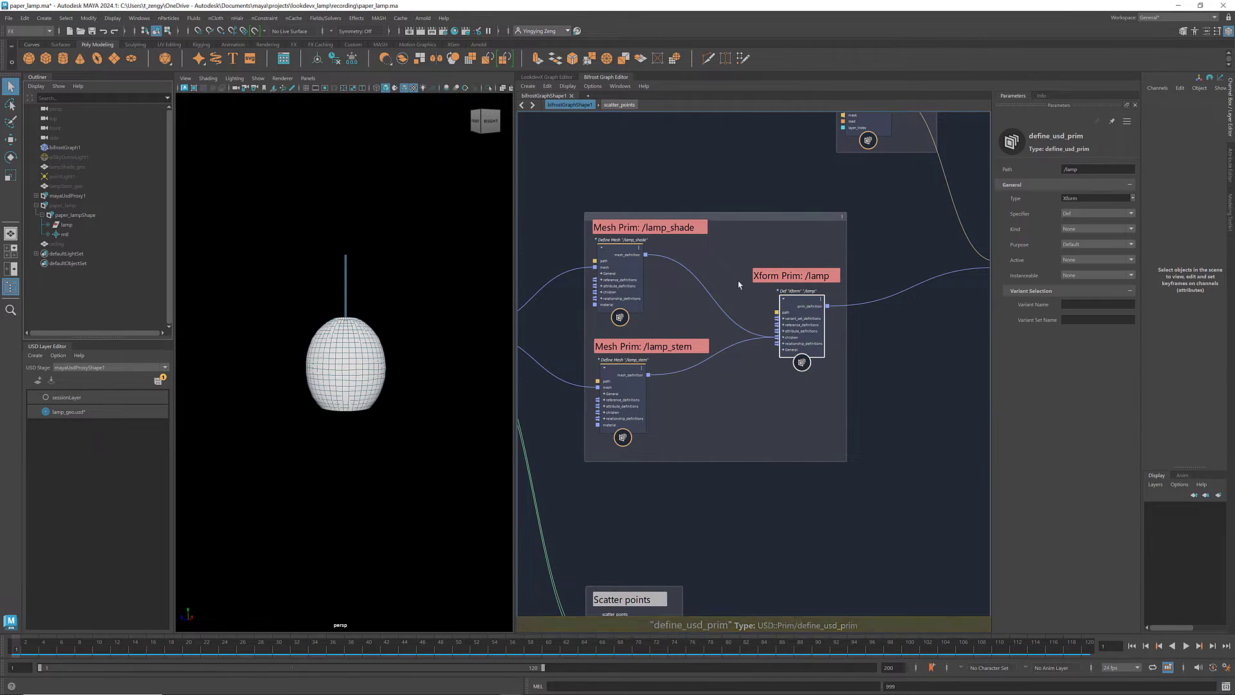
left_click(625, 251)
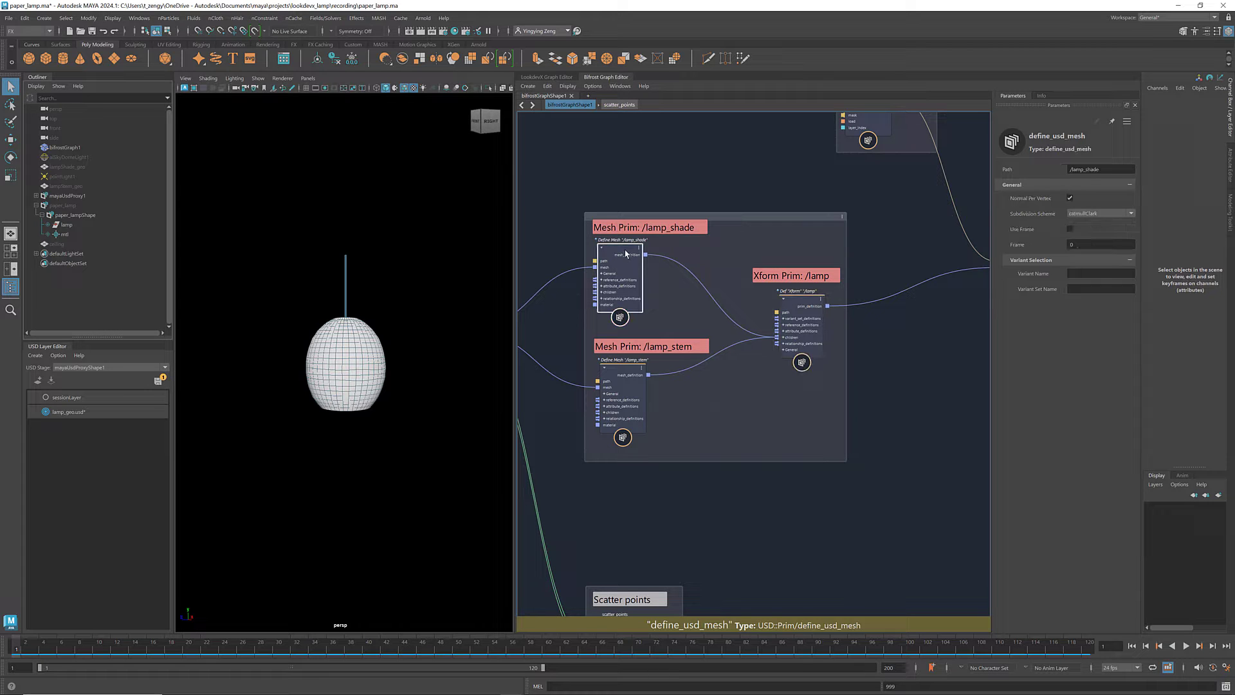
left_click(624, 374)
- Turn on the Scatter points display so the light-position spheres appear around the lamp
scroll(872, 388, "down", 5)
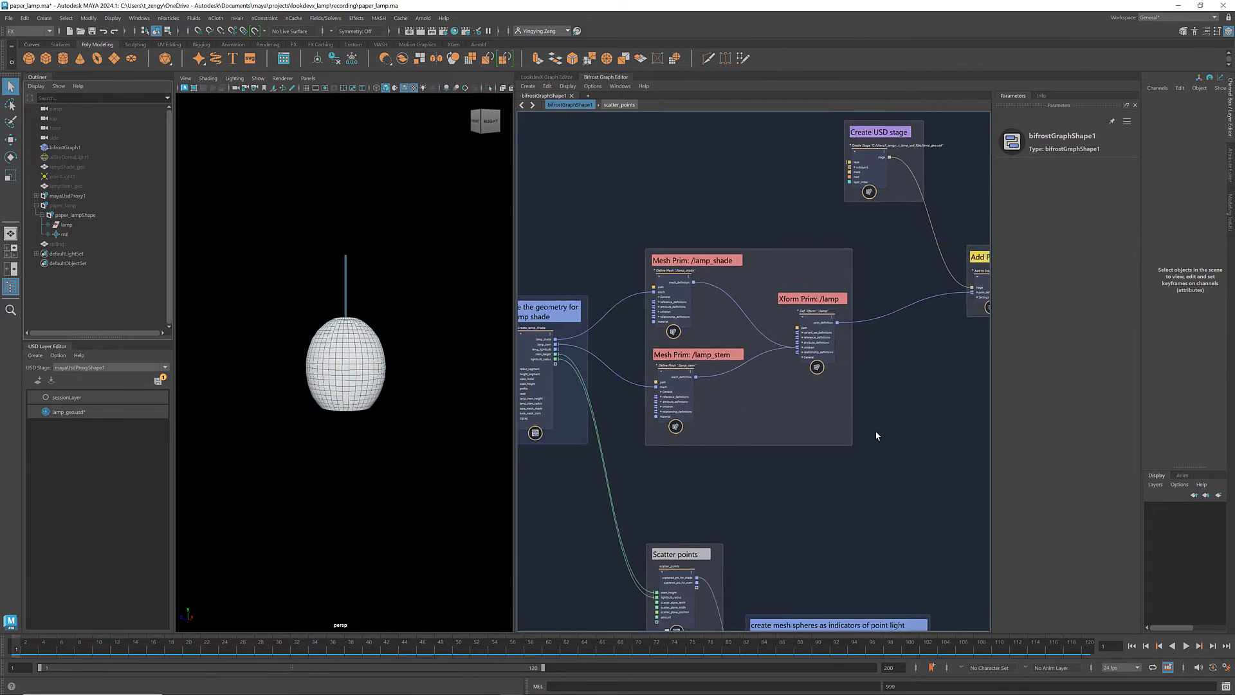
middle_click_drag(868, 436, 849, 397)
scroll(771, 405, "up", 5)
scroll(755, 410, "up", 1)
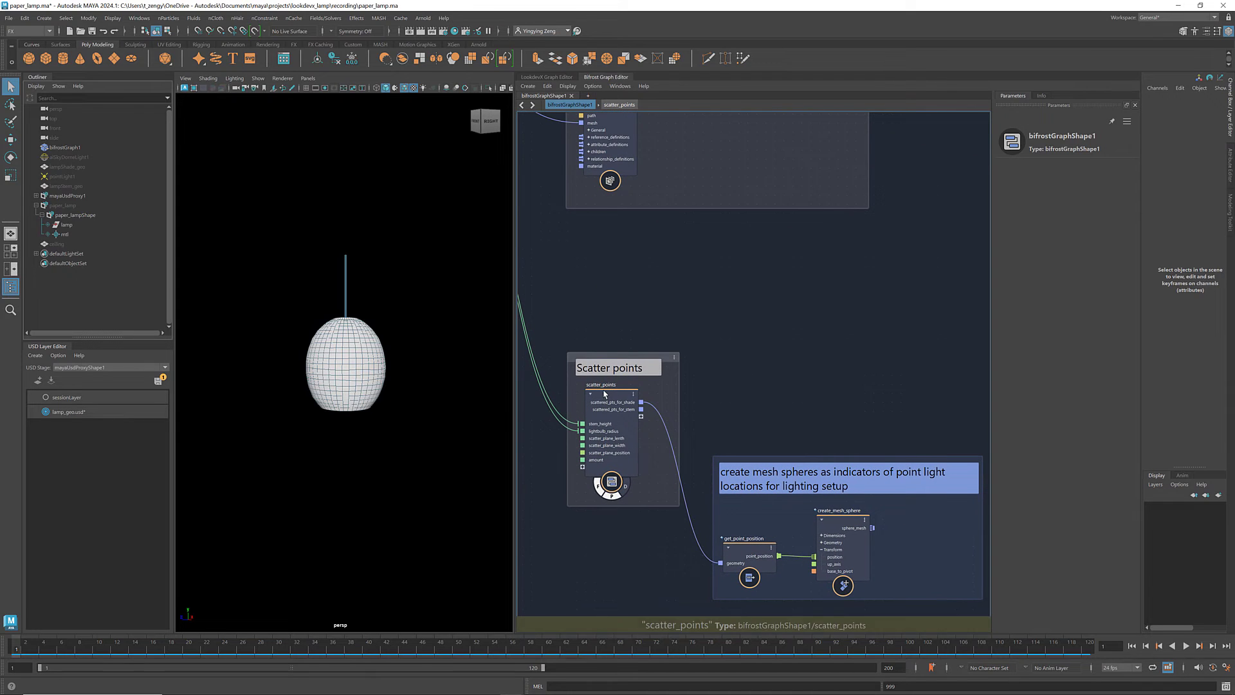
left_click(625, 489)
scroll(450, 386, "down", 3)
scroll(411, 437, "down", 2)
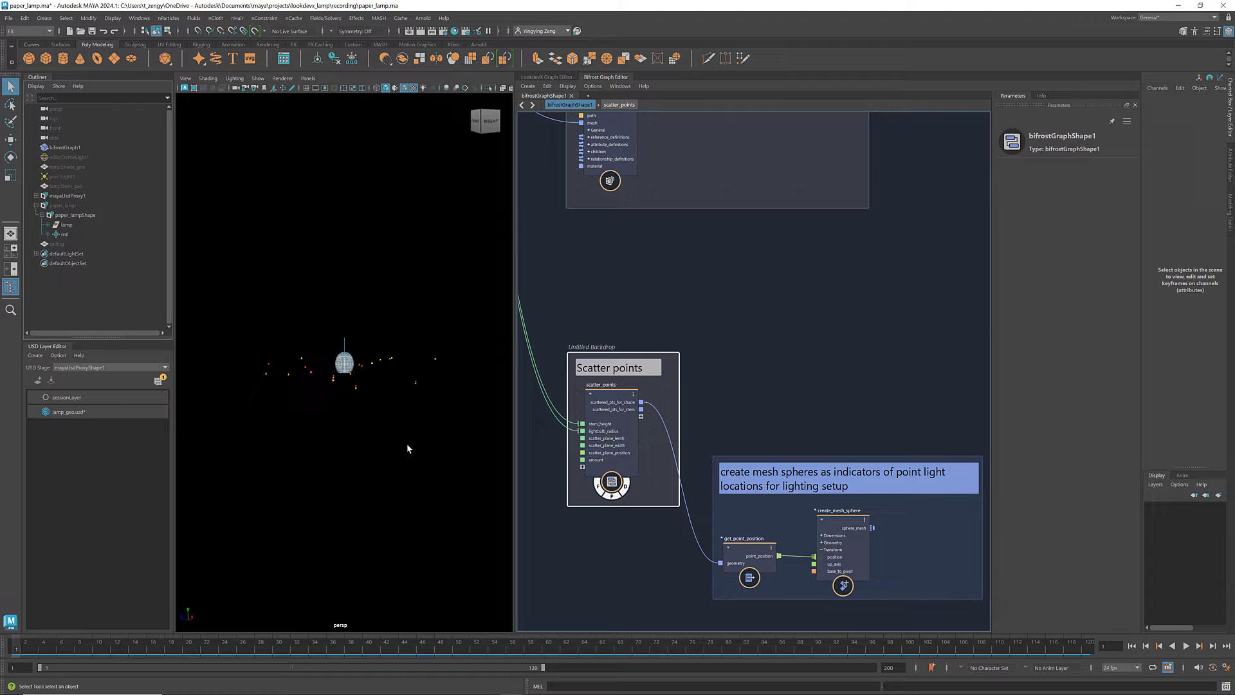
scroll(394, 433, "up", 2)
scroll(394, 433, "up", 1)
left_click_drag(392, 421, 392, 418, "alt")
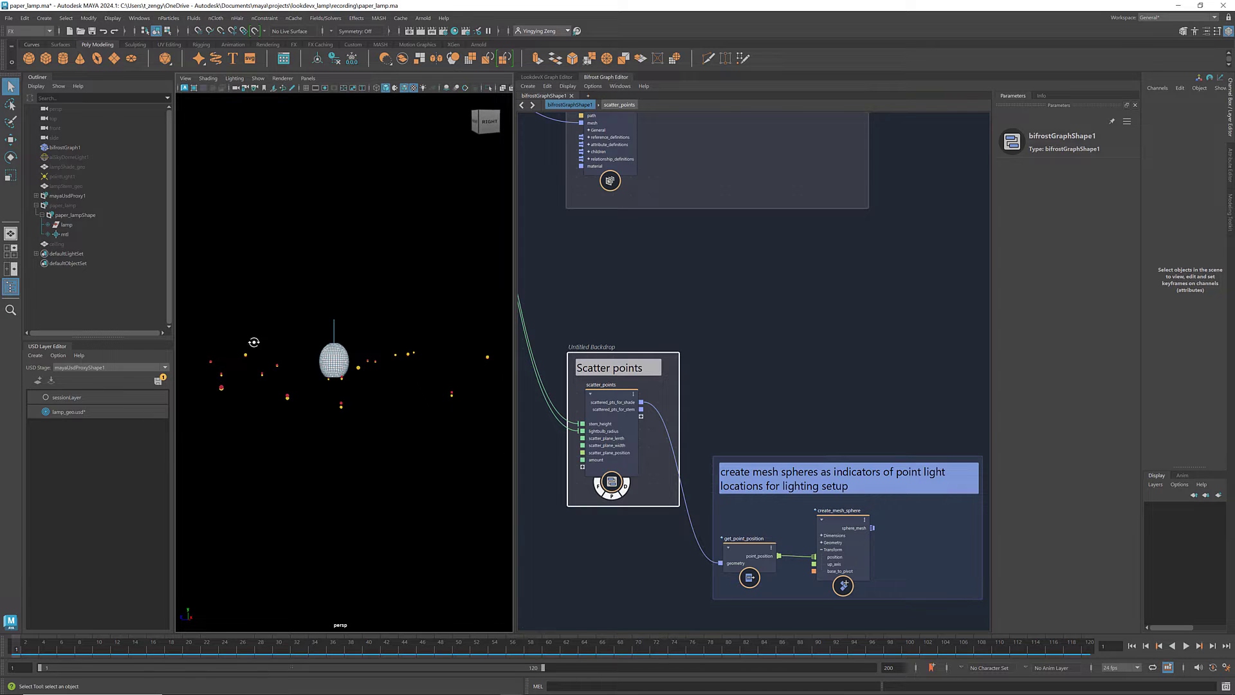
- Unhide the ceiling plane and orbit to see it above the lamp
left_click(61, 245)
key("shift+h")
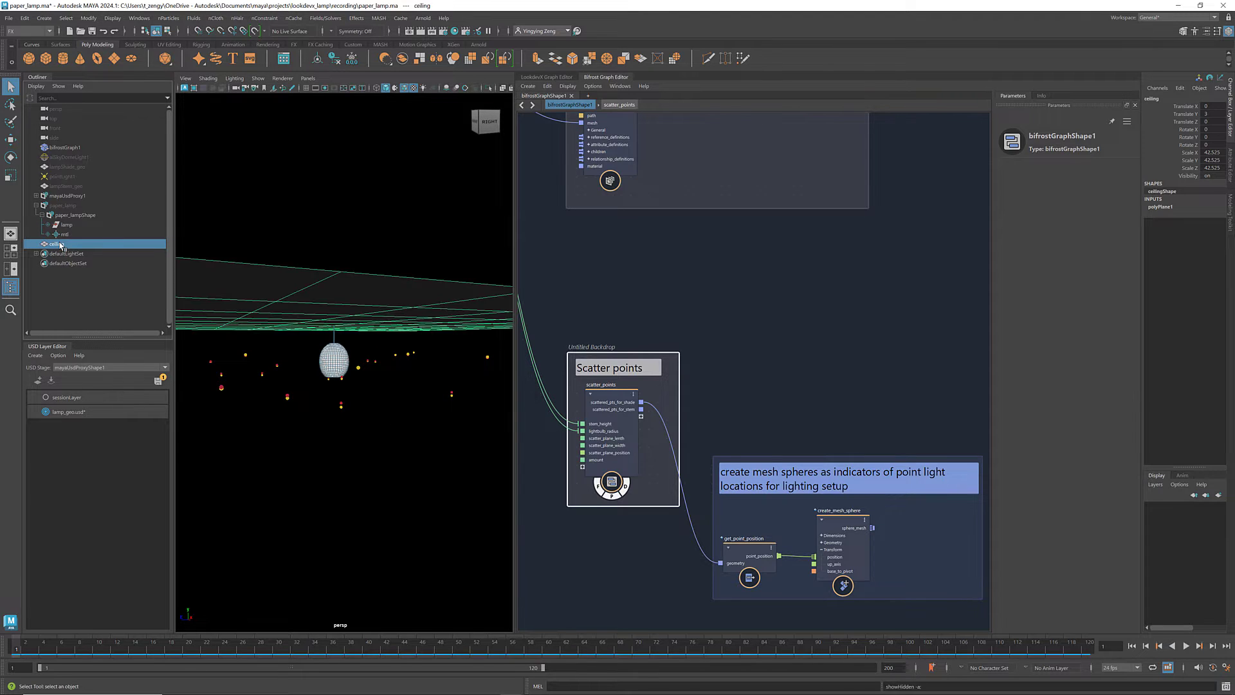
left_click(402, 406)
left_click_drag(402, 406, 407, 410, "alt")
- Add a define_usd_point_instancer node with Instancer Path /instancer_lamp_shade
left_click(825, 372)
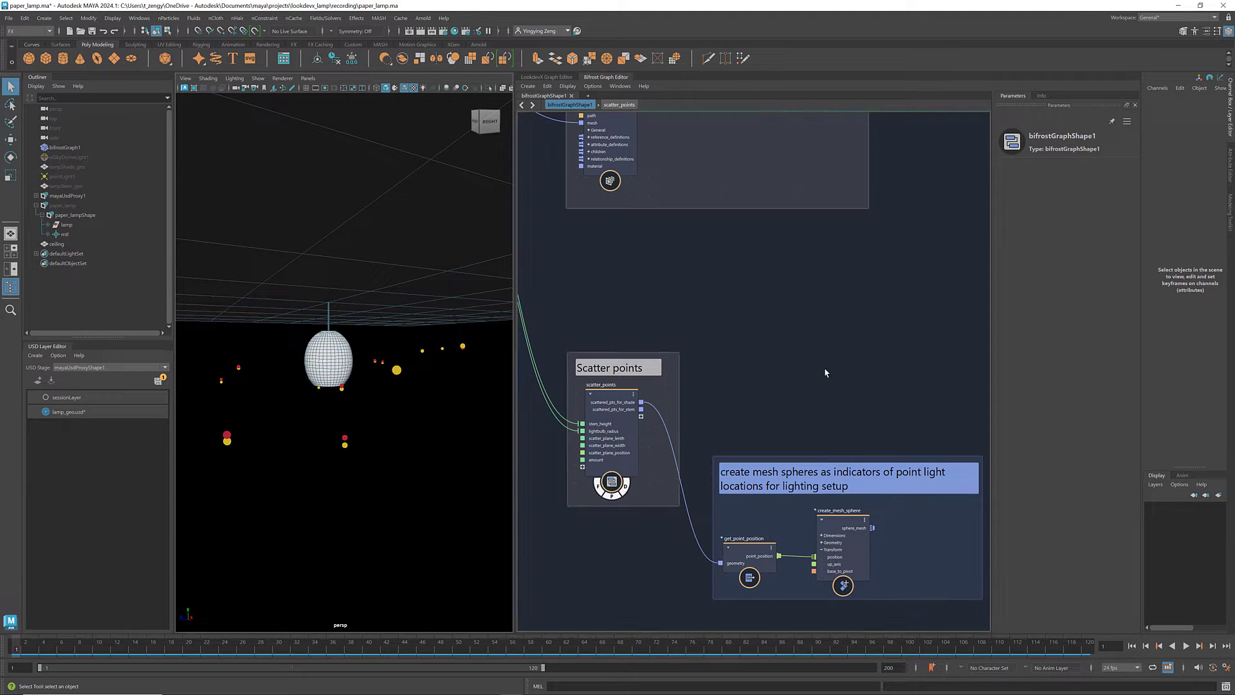
middle_click_drag(822, 364, 785, 300)
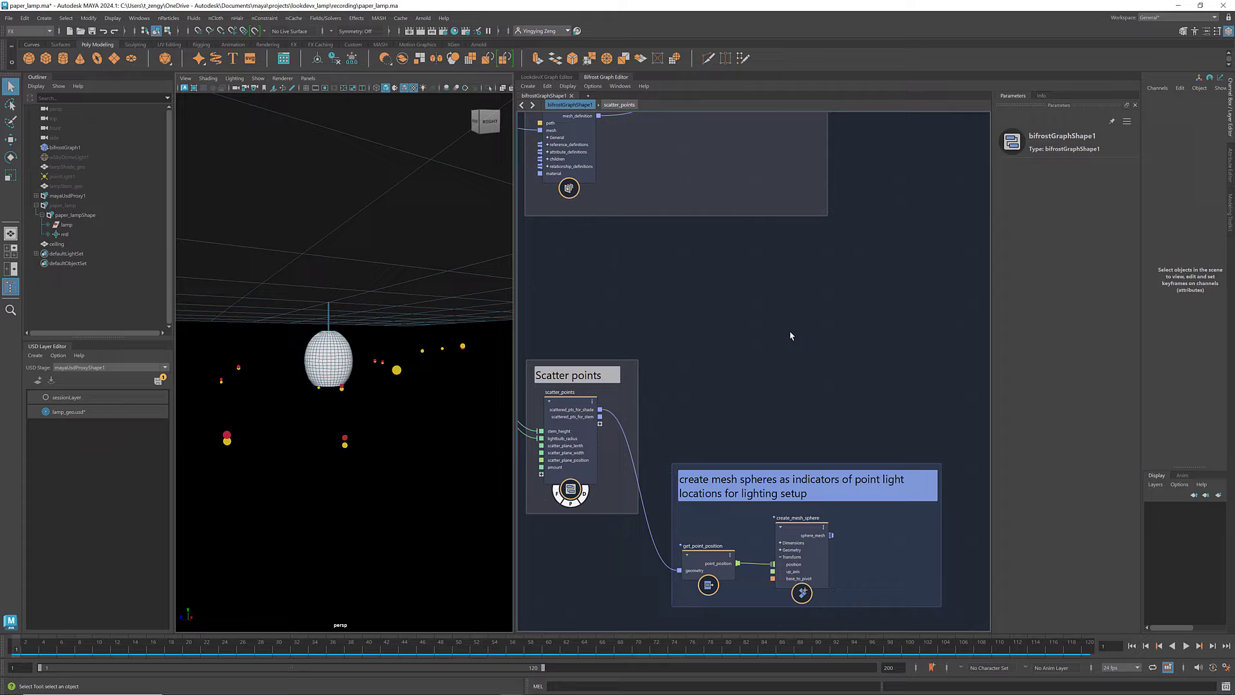
key("Tab")
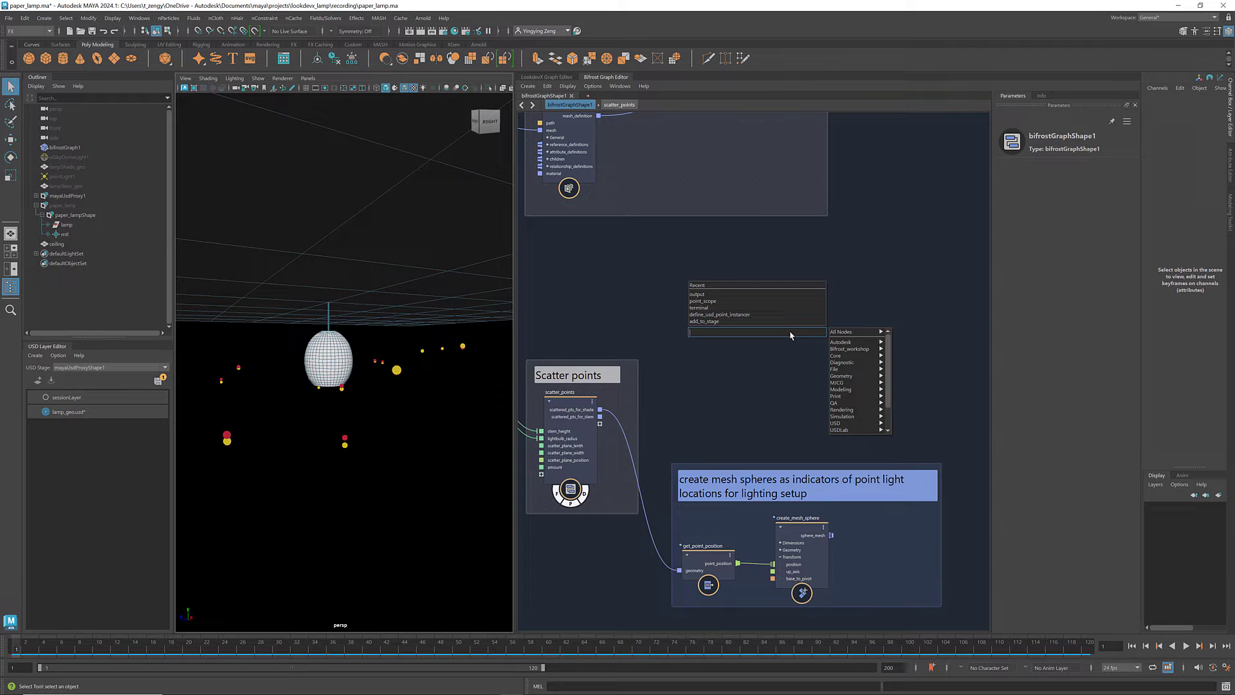
type("define_usd")
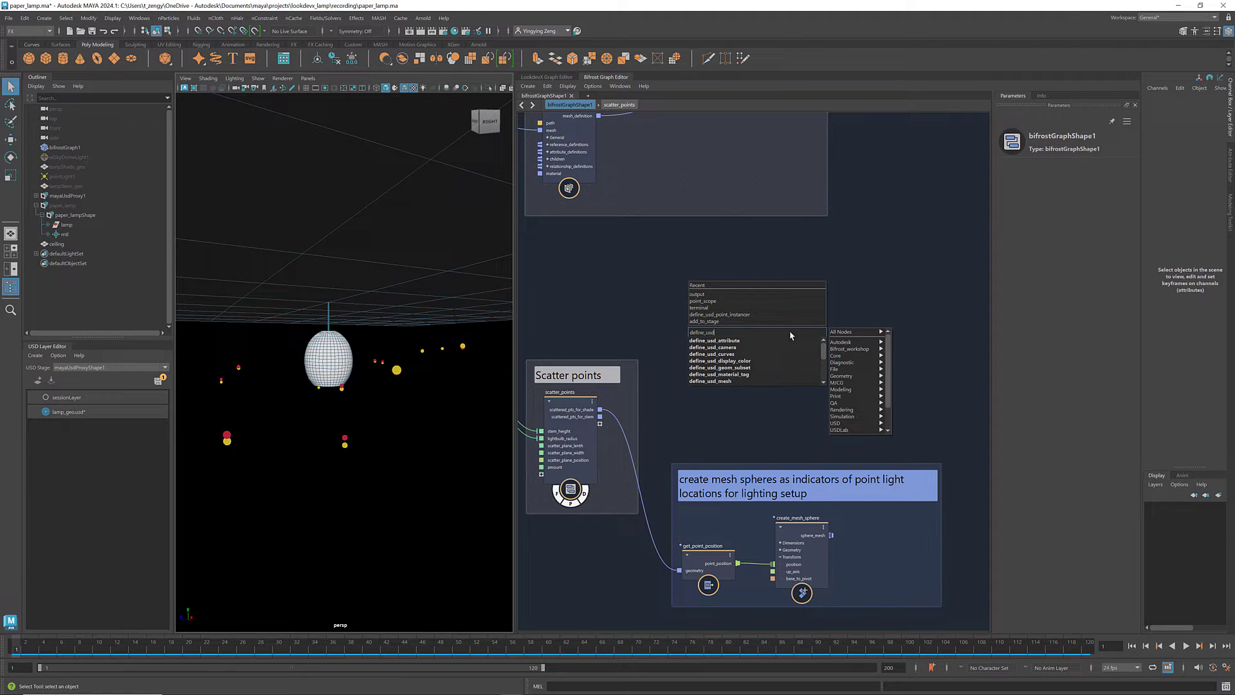
type("_point")
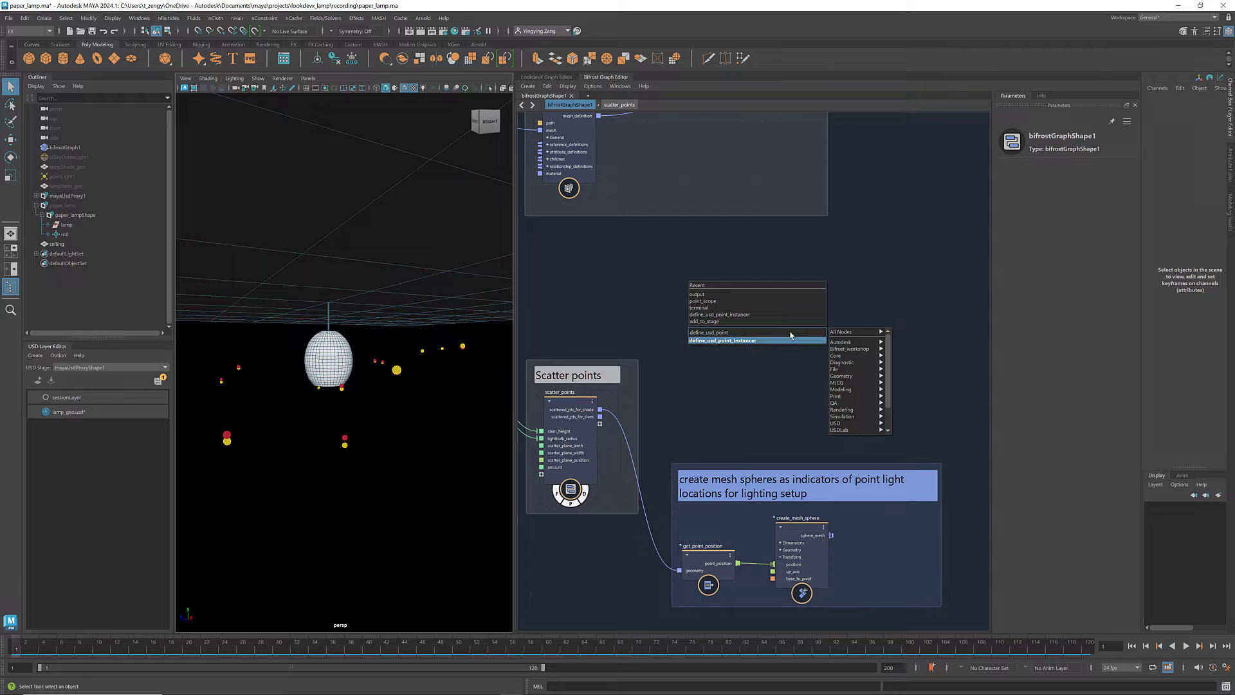
key("Return")
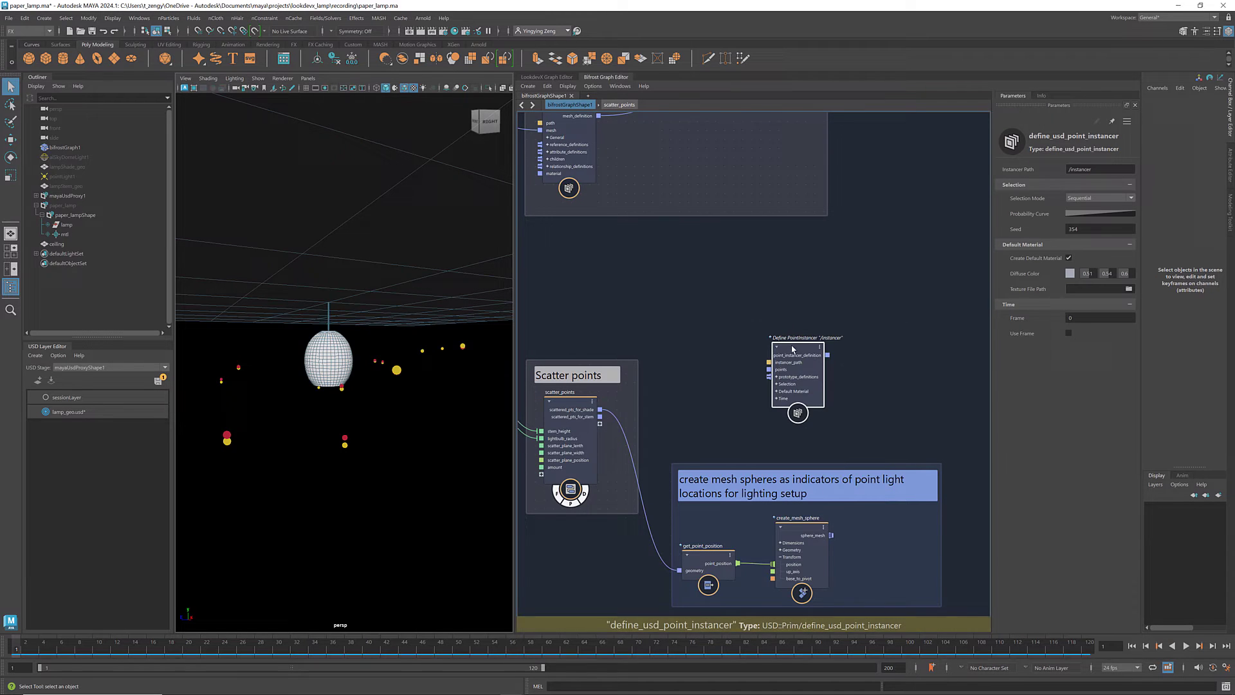
left_click_drag(793, 349, 802, 317)
scroll(802, 317, "up", 2)
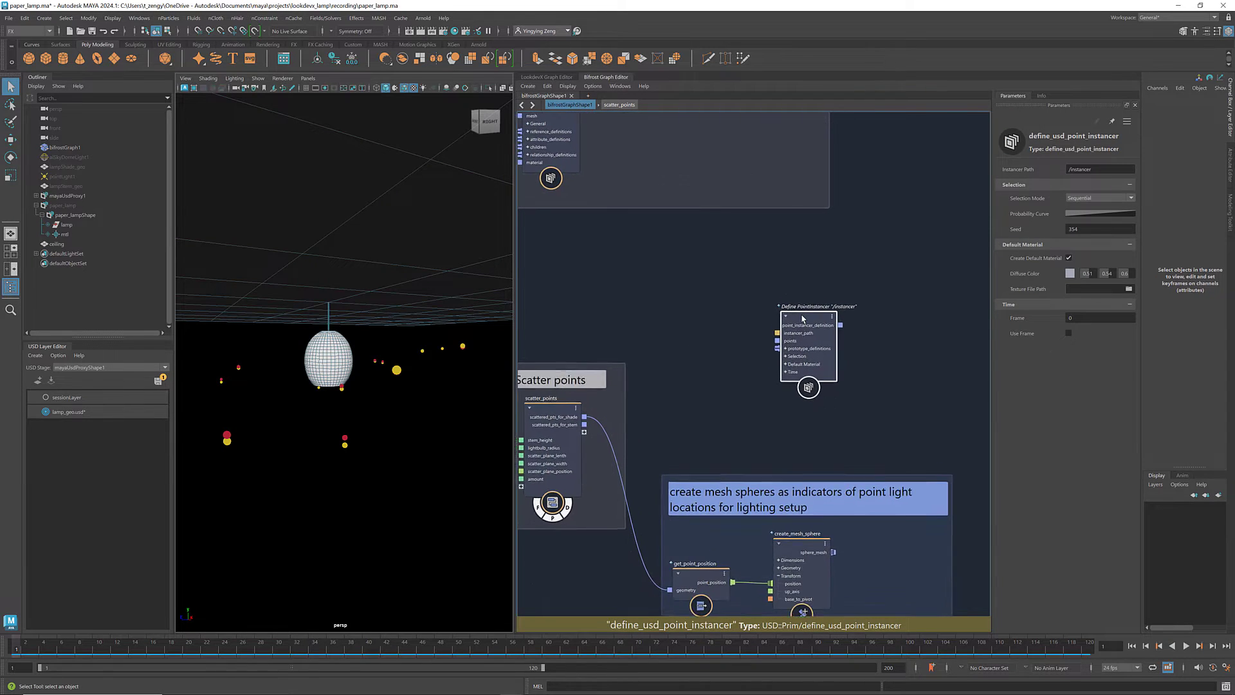
left_click(1103, 169)
type("_lamp_shade")
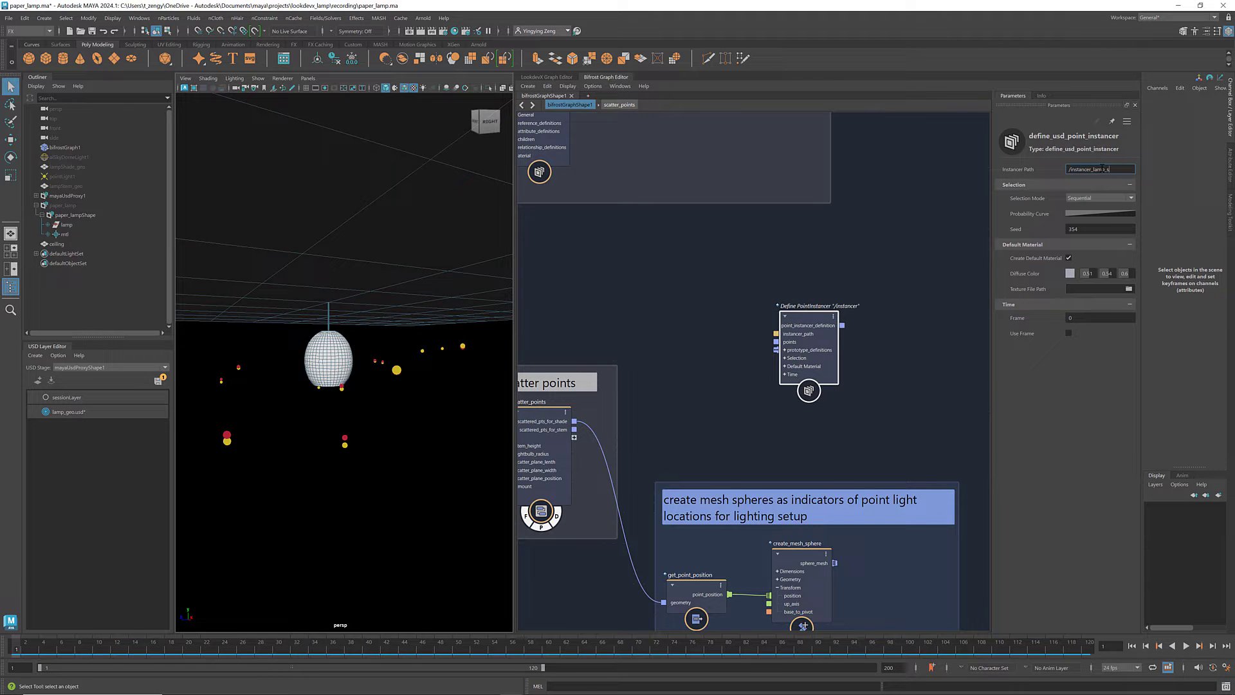
left_click(864, 385)
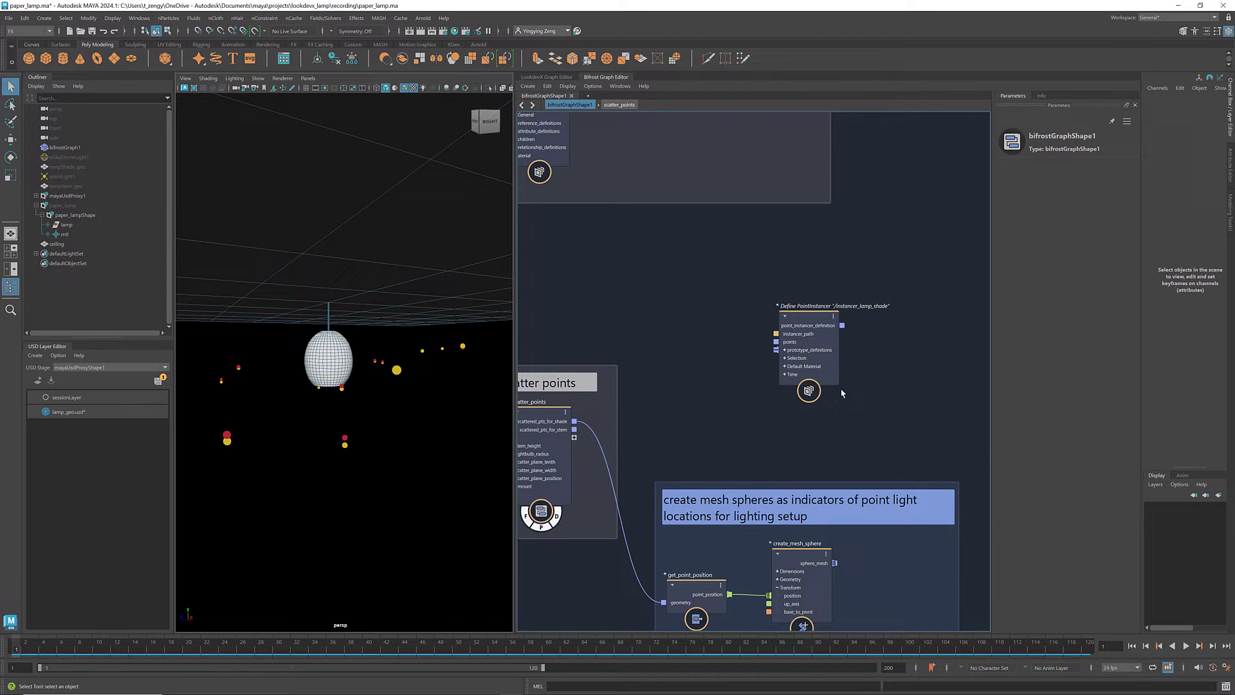
- Wire scattered_pts_for_shade into its points and the lamp_shade mesh into prototype_definitions
middle_click_drag(739, 400, 778, 396)
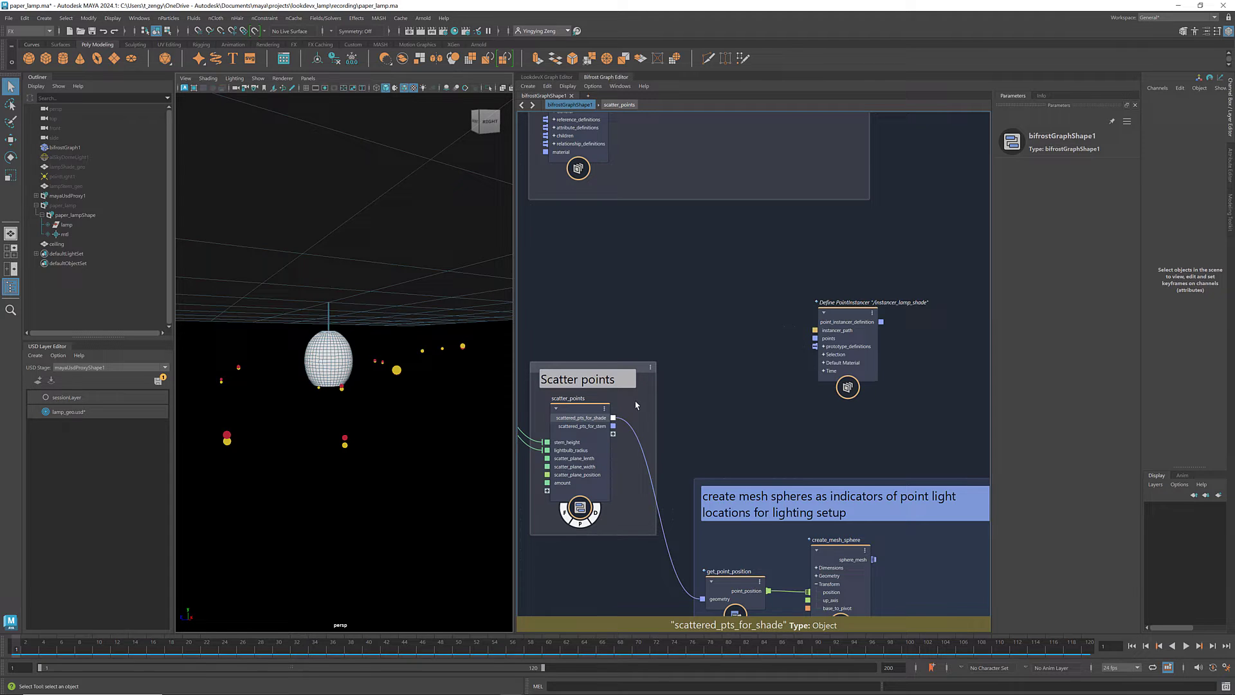
left_click_drag(613, 418, 814, 338)
scroll(903, 378, "down", 3)
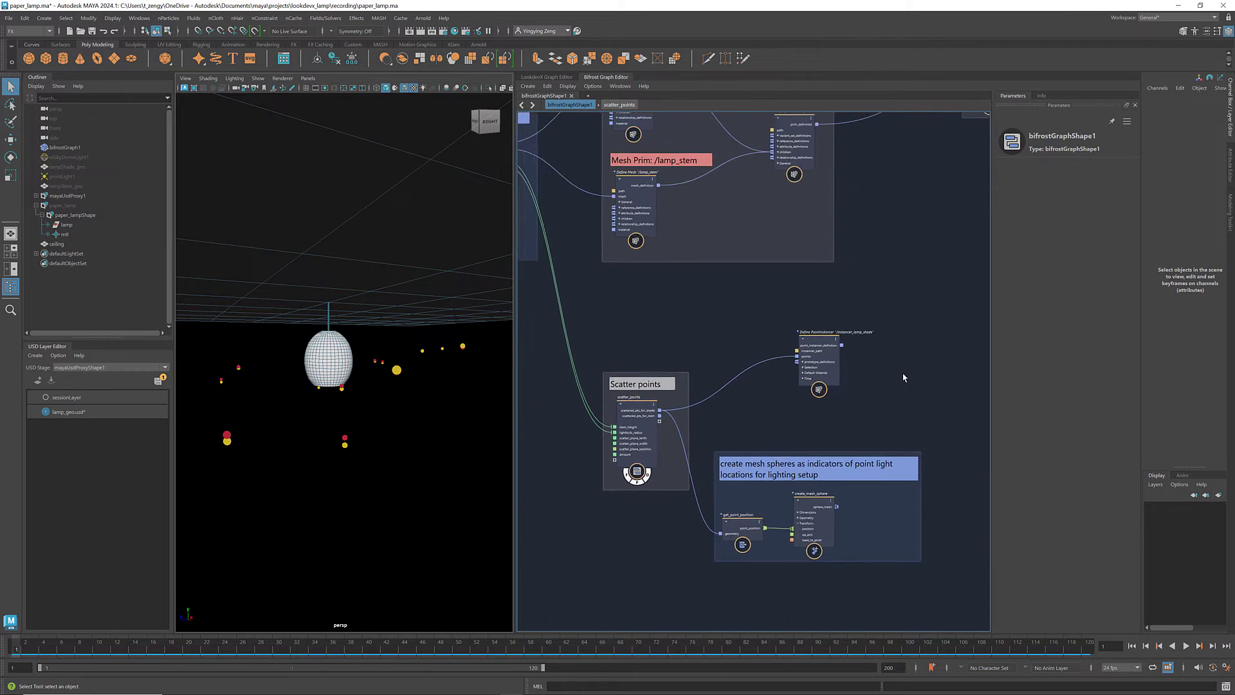
scroll(903, 377, "down", 2)
mouse_move(709, 438)
left_mouse_down()
mouse_move(783, 320)
mouse_move(812, 374)
left_mouse_up()
scroll(653, 386, "up", 1)
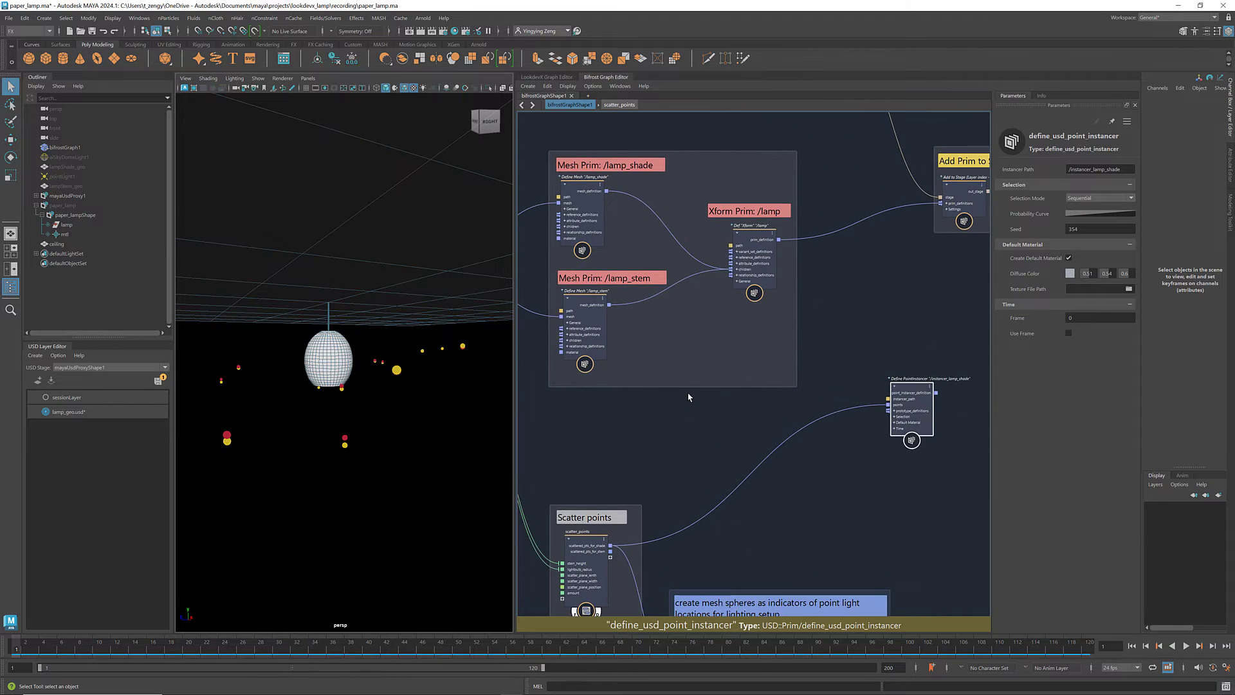
scroll(688, 396, "up", 1)
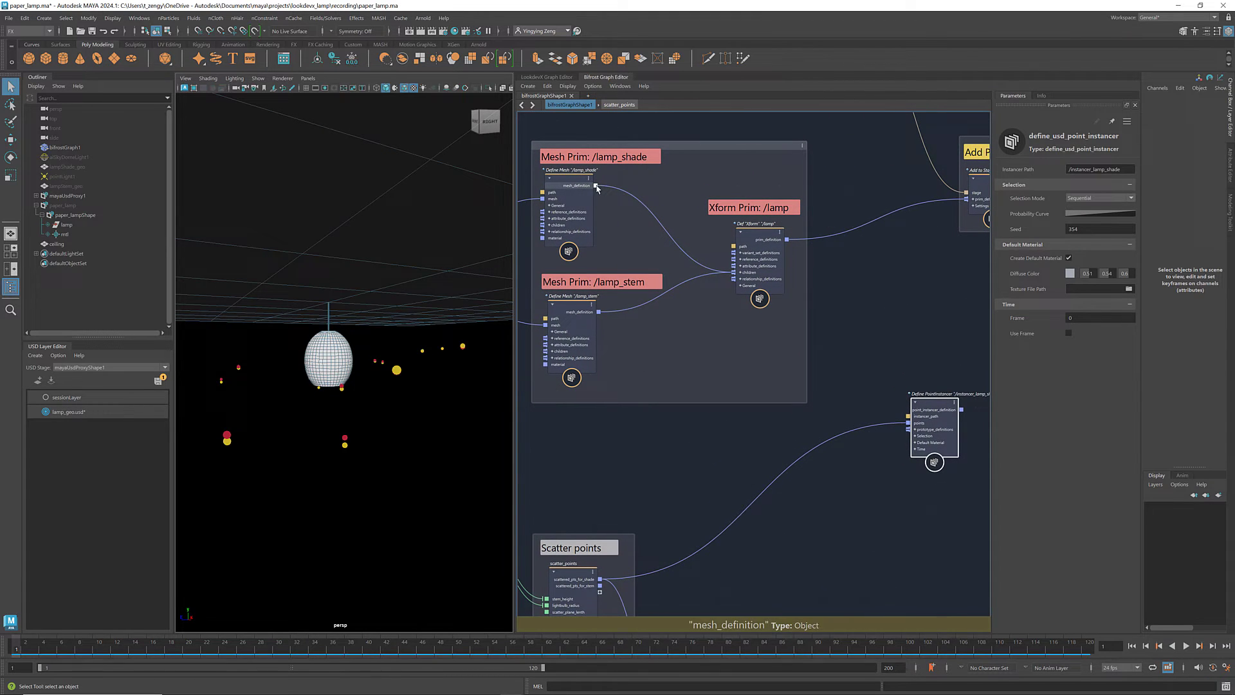
mouse_move(595, 185)
left_mouse_down()
mouse_move(891, 437)
mouse_move(907, 429)
left_mouse_up()
middle_click_drag(900, 450, 822, 415)
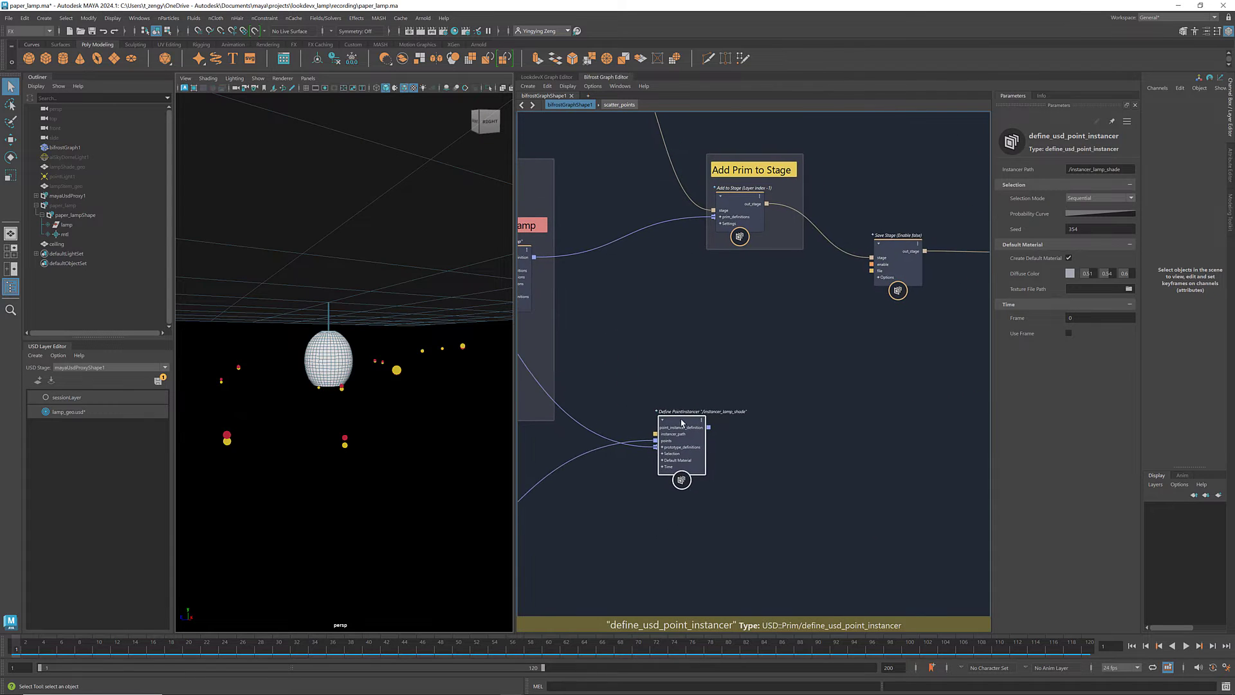
- Create an add_to_stage node and move Save Stage further right
left_click(822, 416)
key("Tab")
type("add")
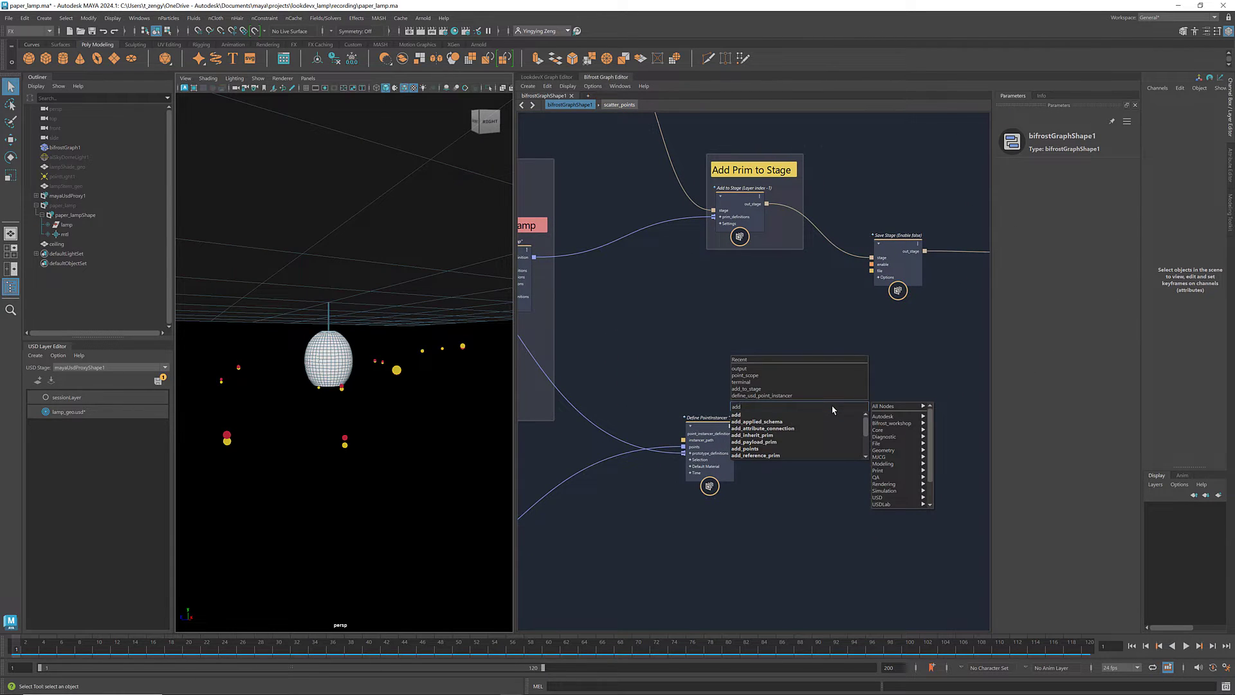
type("_to_stage")
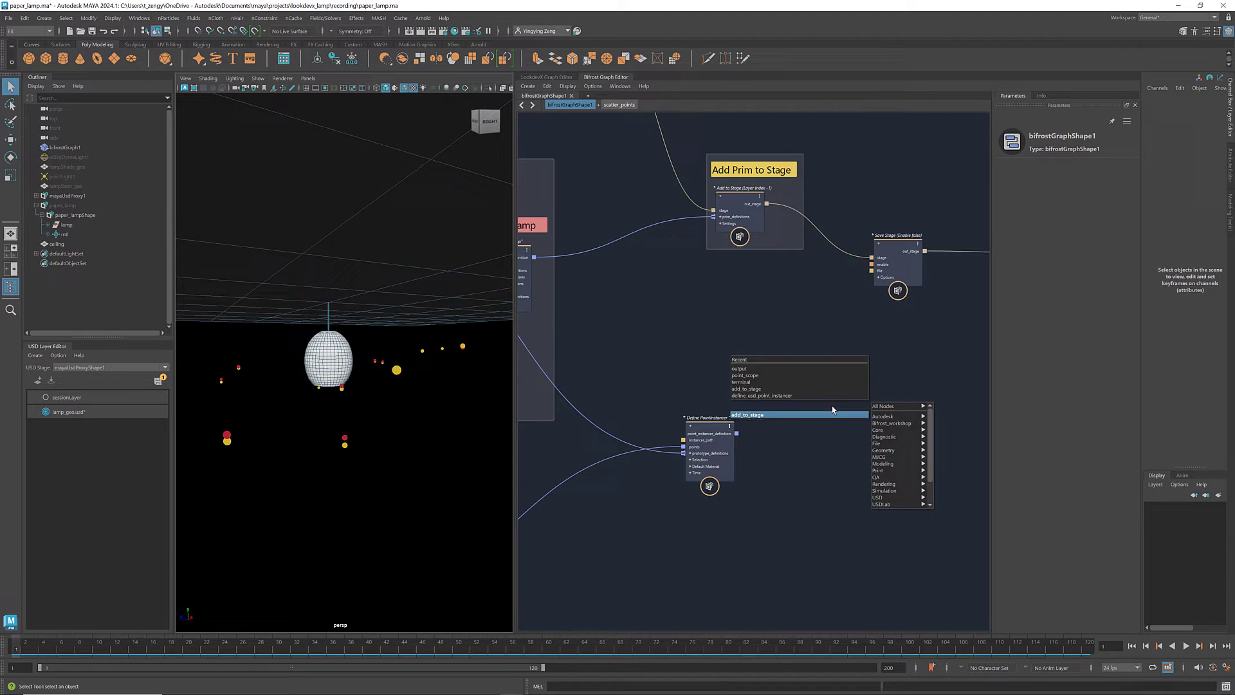
left_click(833, 415)
left_click_drag(781, 263, 922, 264)
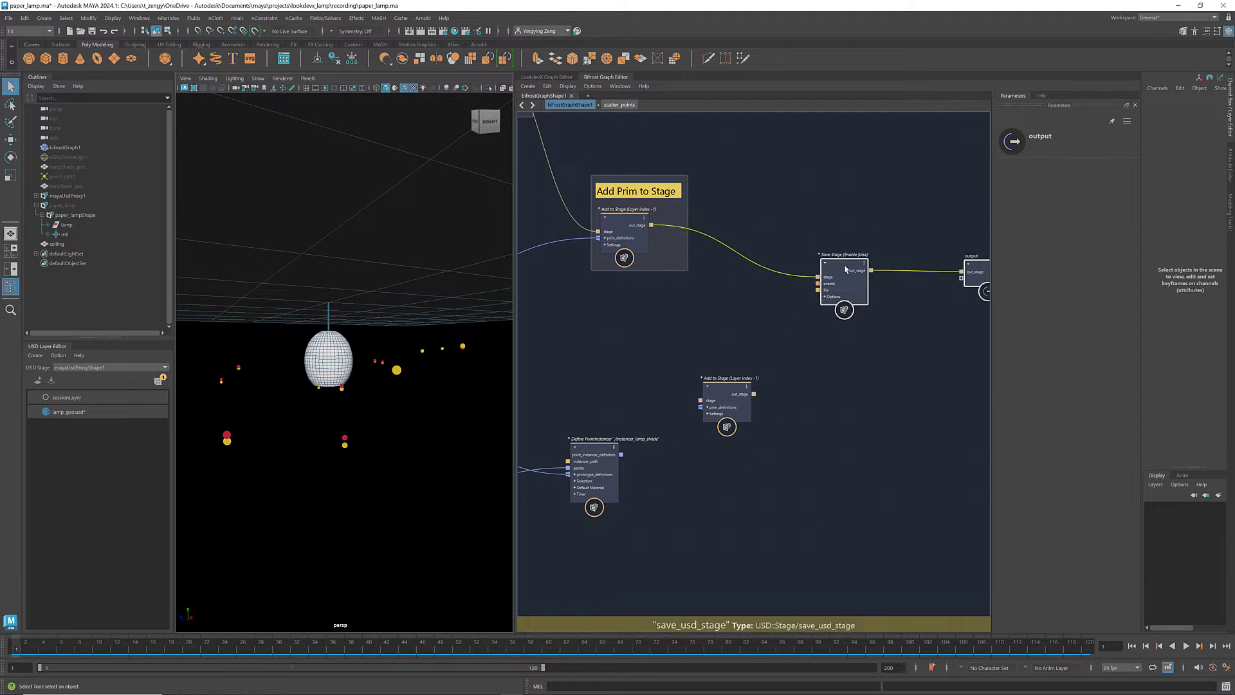
- Feed Add Prim to Stage's stage and the shade instancer into it, and its output into Save Stage
left_click_drag(651, 225, 701, 401)
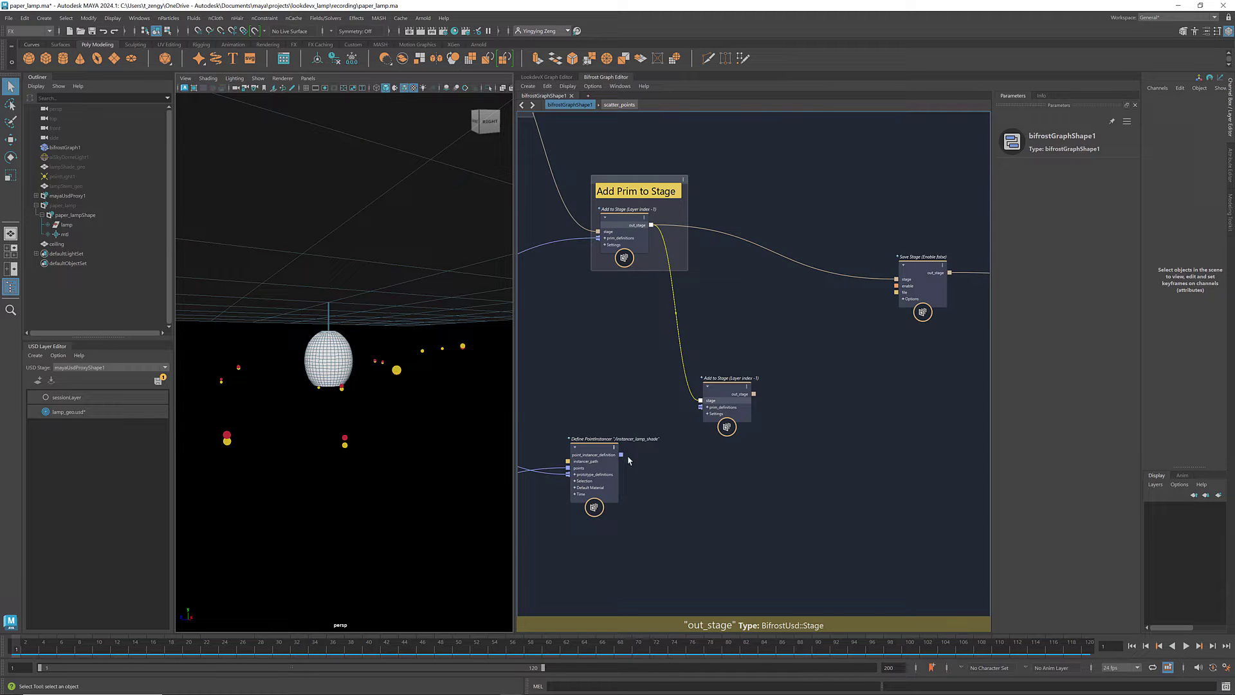
left_click_drag(621, 457, 704, 408)
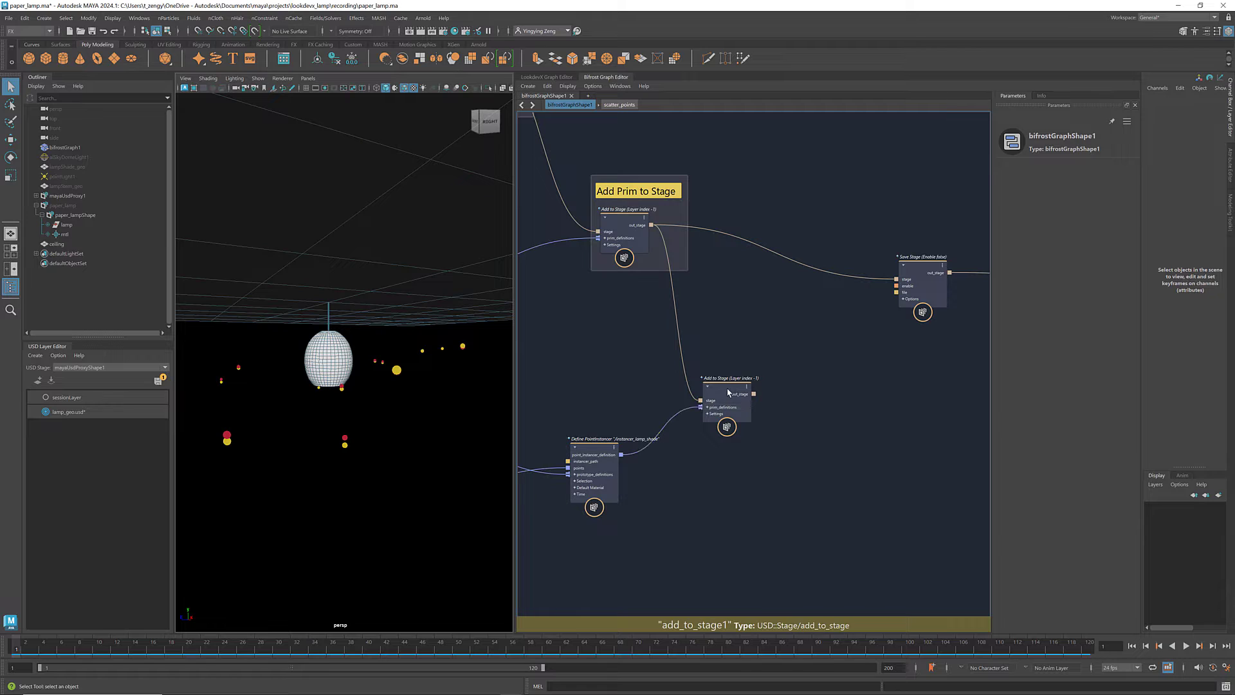
left_click_drag(726, 393, 791, 324)
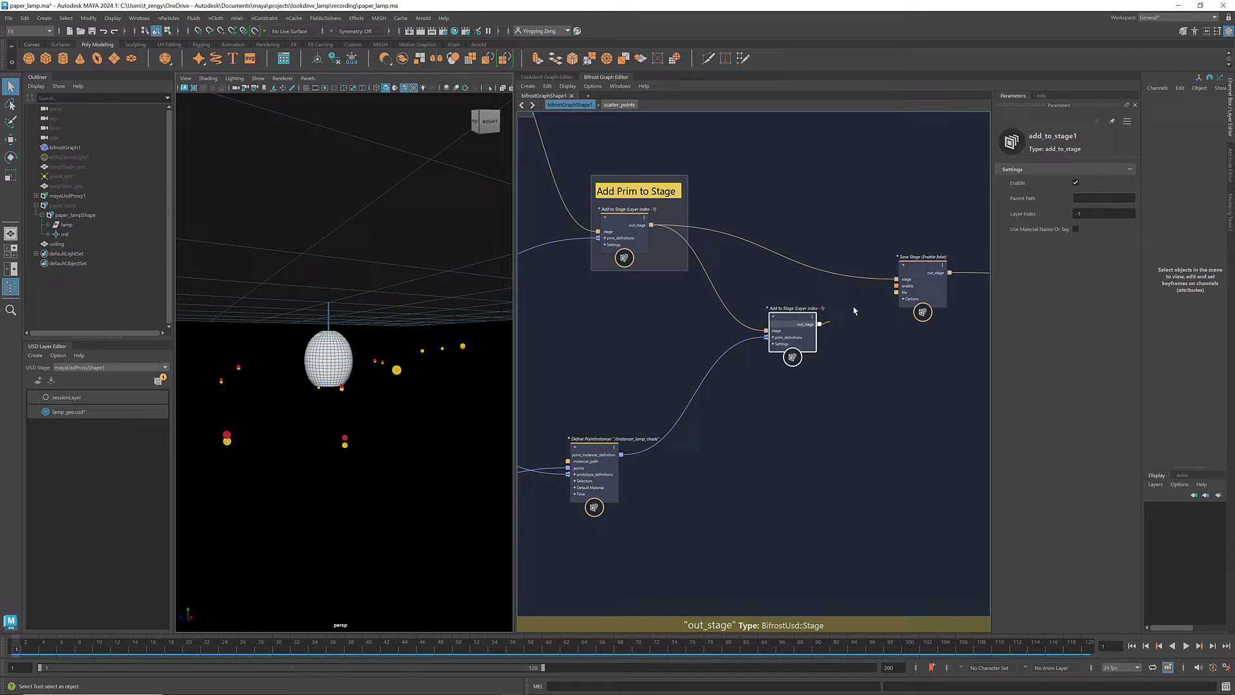
left_click_drag(854, 311, 896, 279)
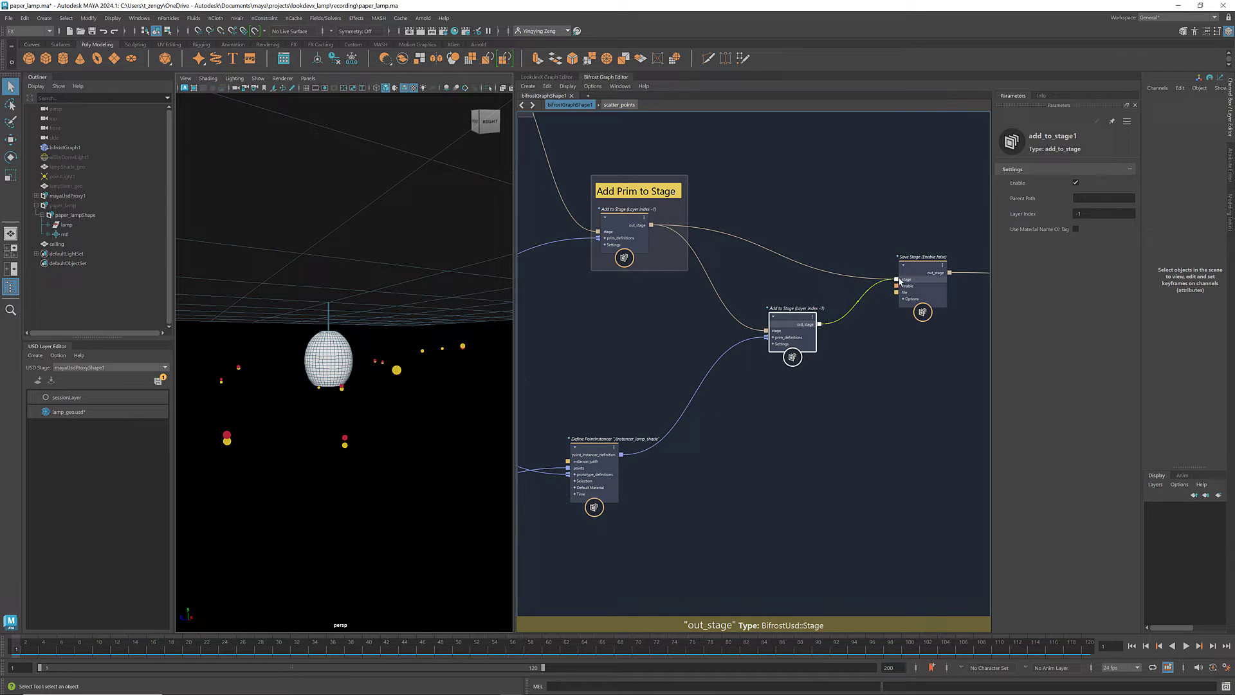
left_click(843, 371)
middle_click_drag(633, 506, 823, 454)
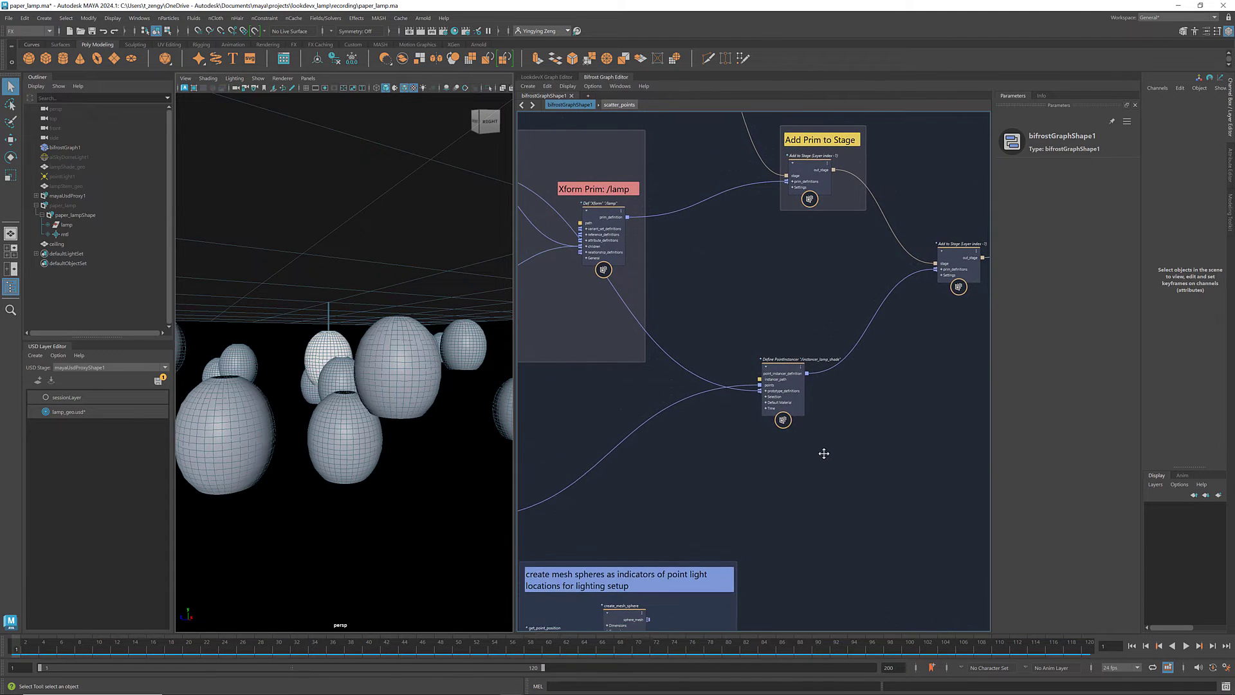
scroll(391, 468, "down", 5)
mouse_move(391, 468)
left_mouse_down("alt")
mouse_move(353, 439)
mouse_move(378, 435)
left_mouse_up("alt")
- Add a second point instancer node with Instancer Path /instancer_lamp_stem
scroll(399, 395, "up", 5)
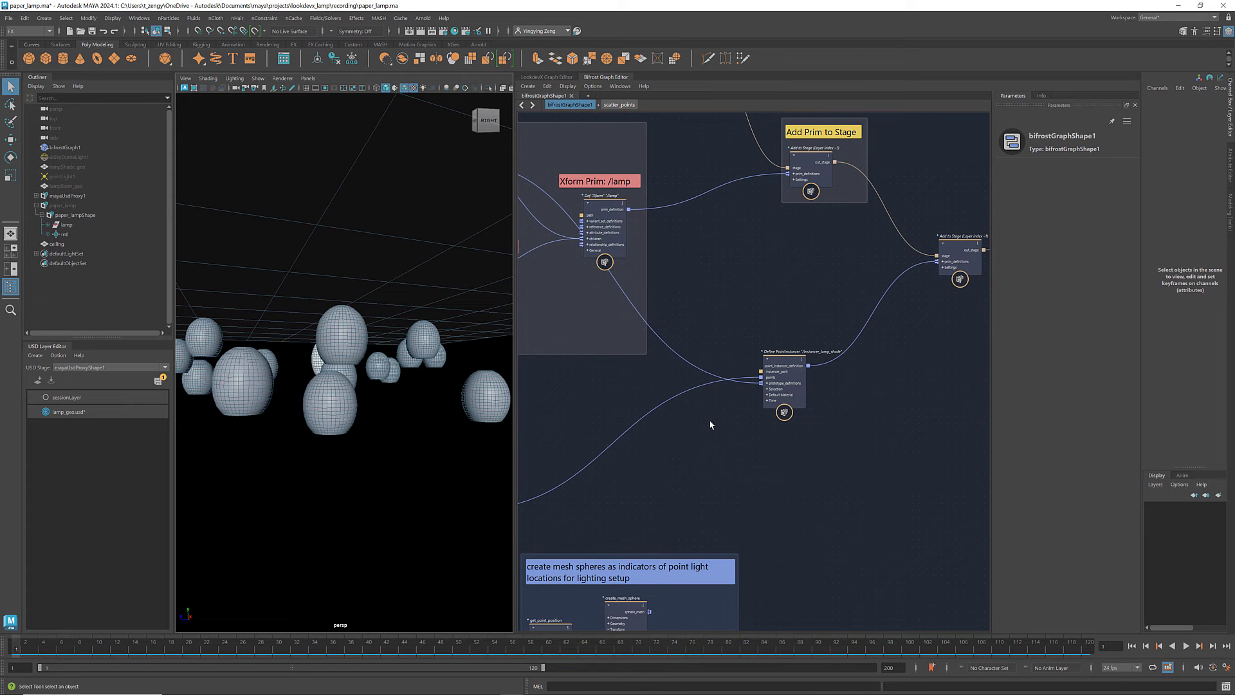
scroll(769, 460, "up", 2)
scroll(778, 459, "up", 2)
key("Tab")
type("d")
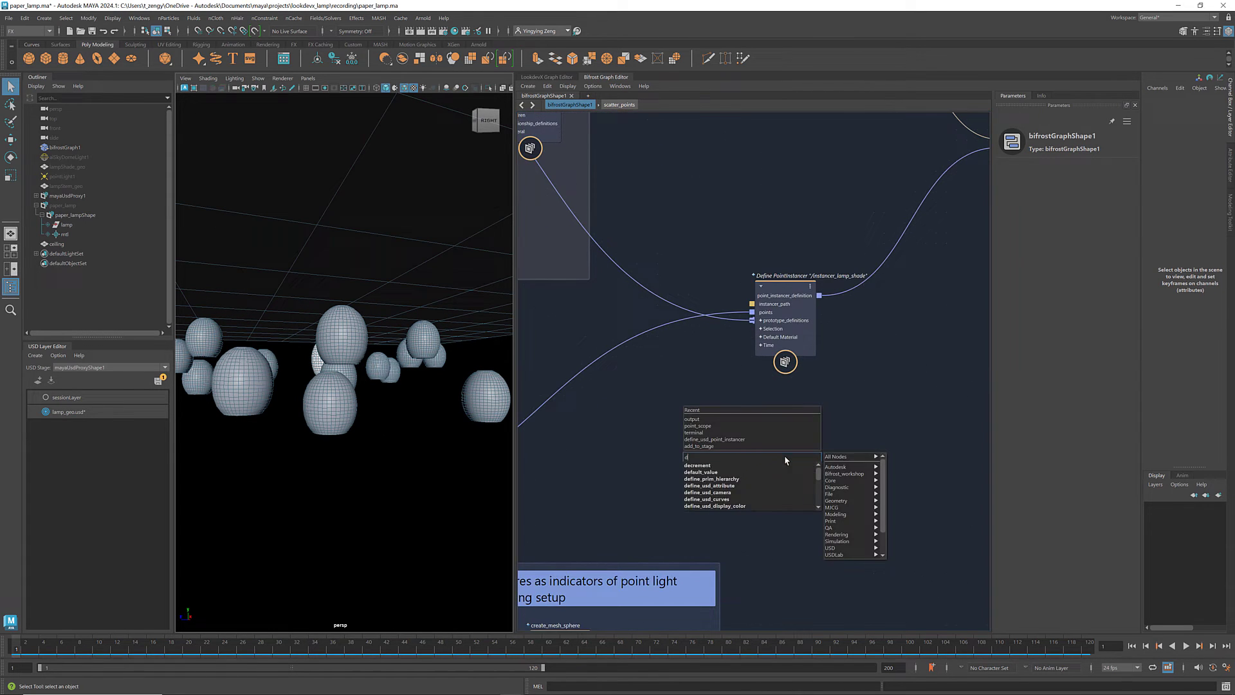
type("efine_usd_point")
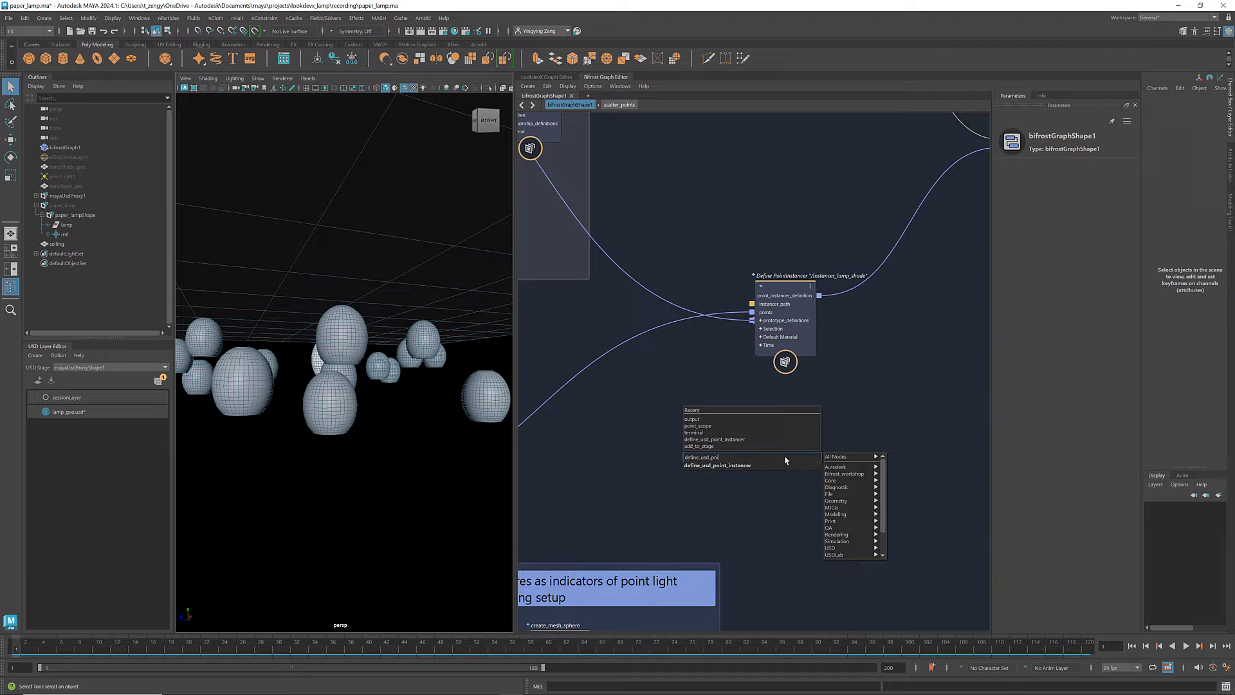
key("Return")
left_click_drag(789, 476, 782, 436)
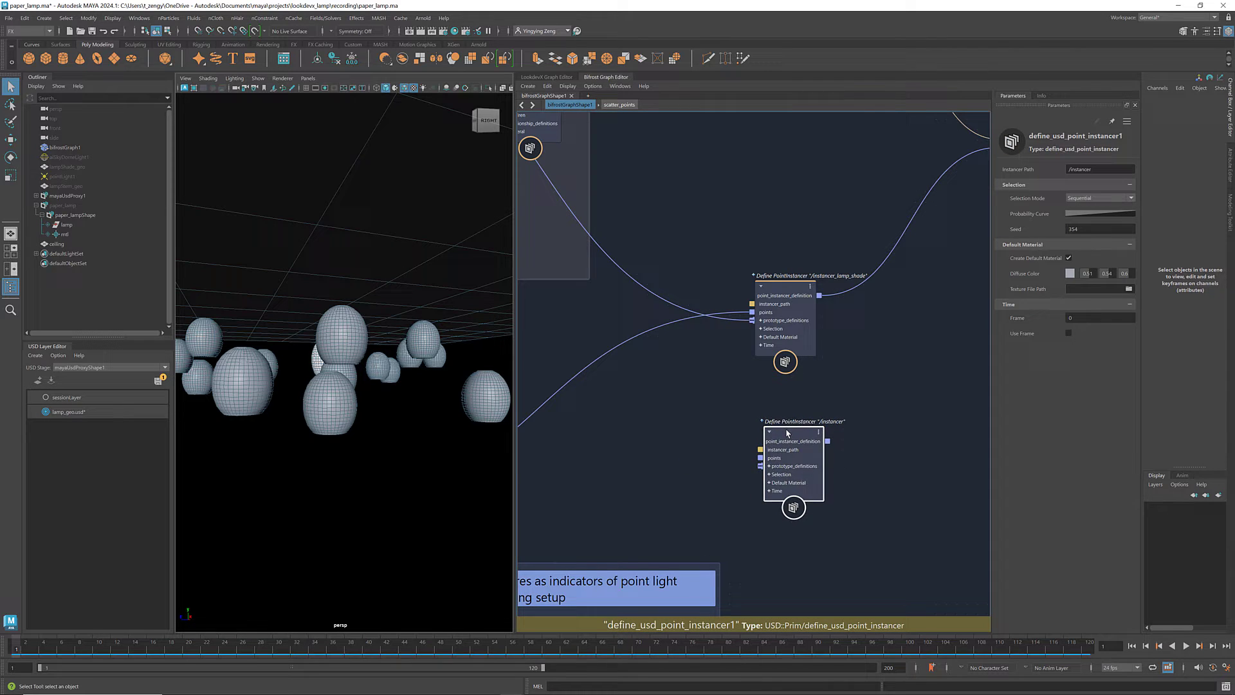
left_click(1101, 170)
type("_lamp_stem")
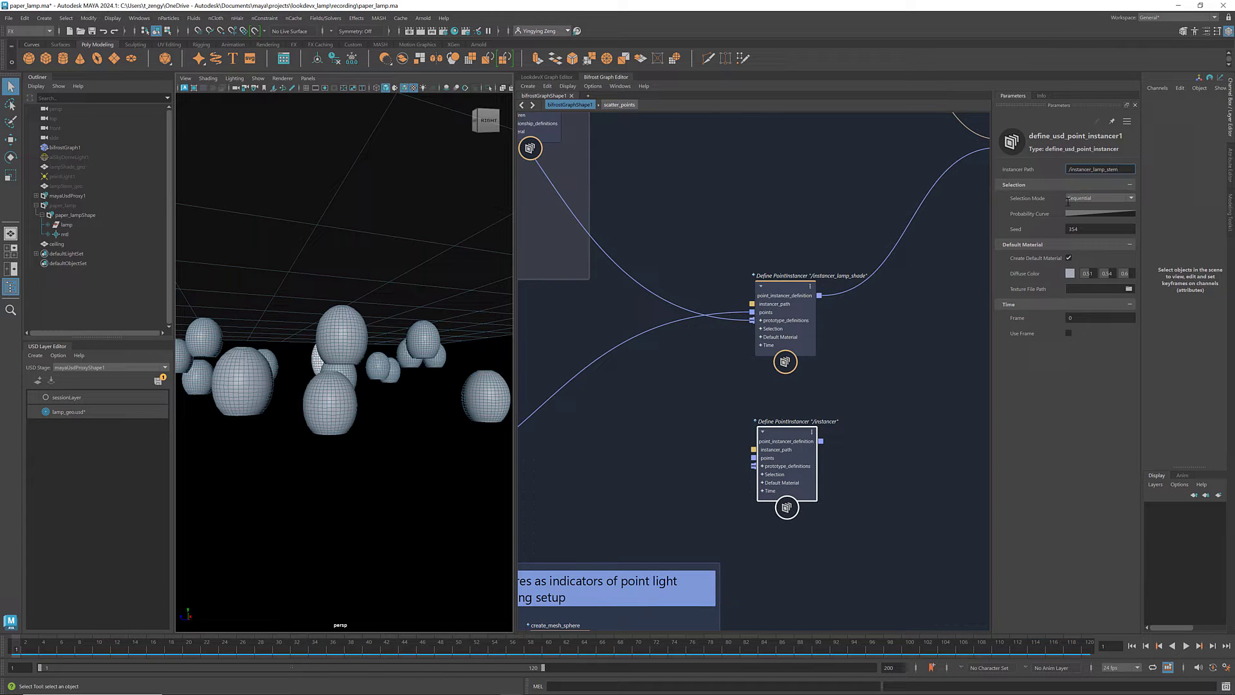
key("Return")
left_click(917, 399)
- Wire scattered_pts_for_stem into its points and the lamp_stem mesh into prototype_definitions
scroll(917, 399, "down", 4)
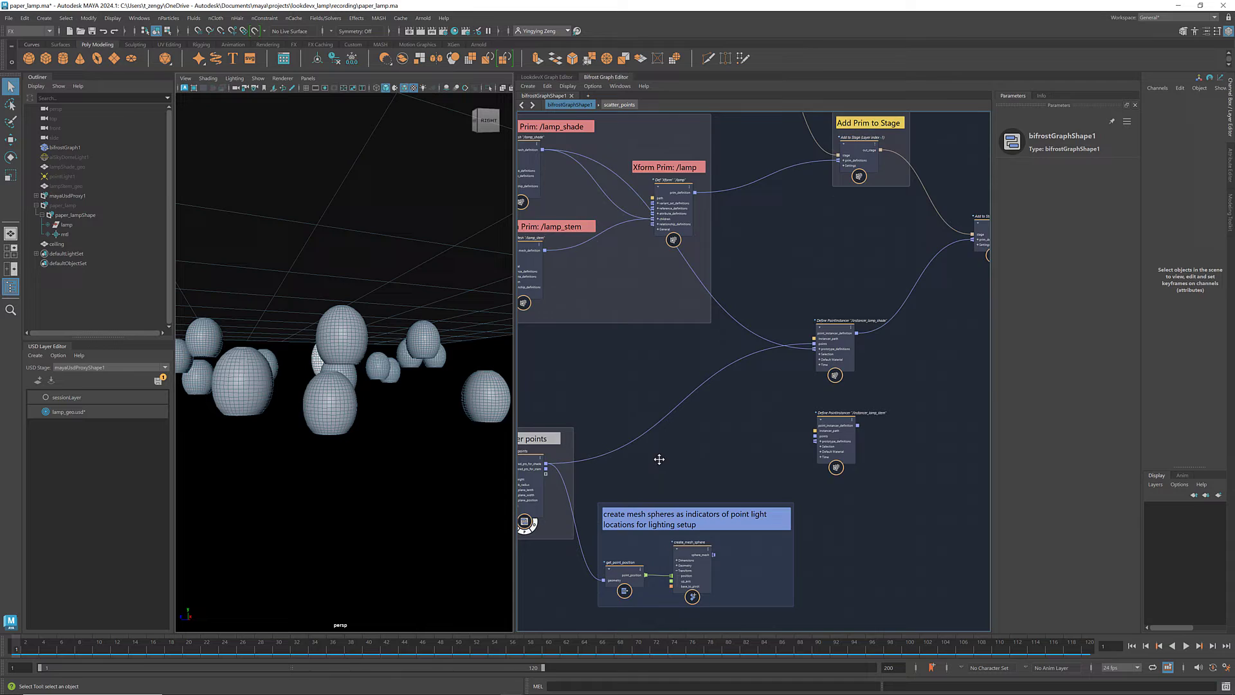
scroll(660, 458, "up", 2)
left_click_drag(594, 458, 935, 416)
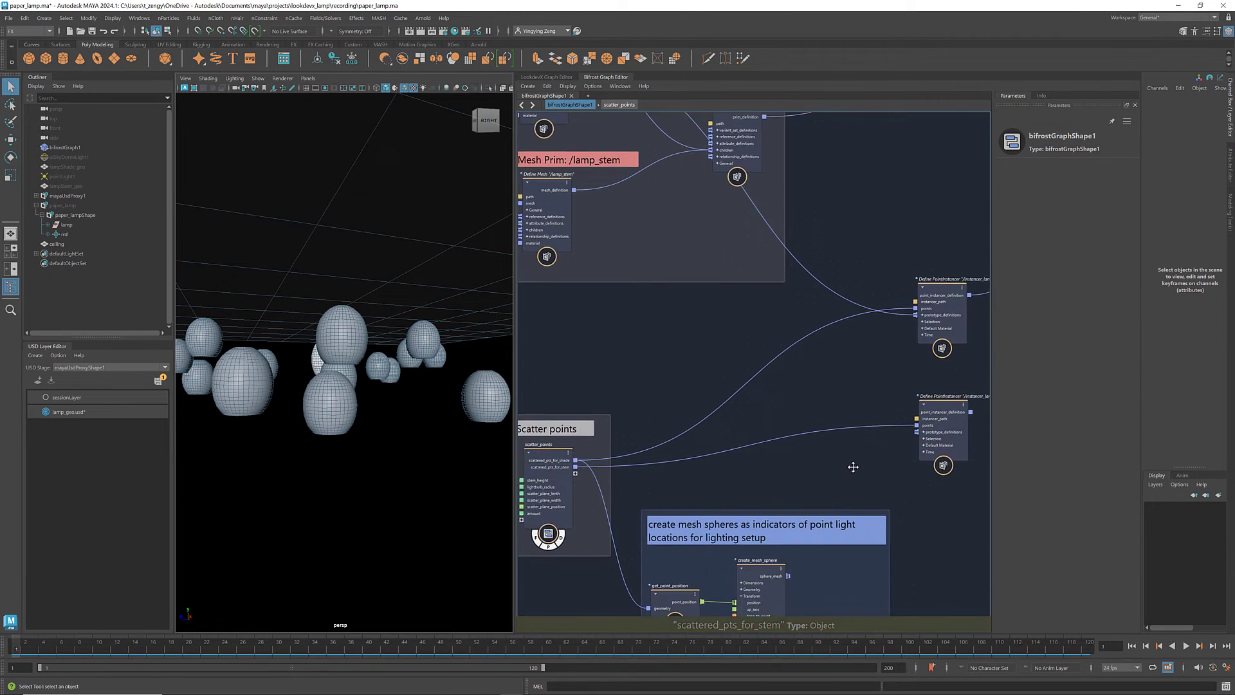
middle_click_drag(855, 501, 827, 515)
middle_click_drag(665, 404, 714, 422)
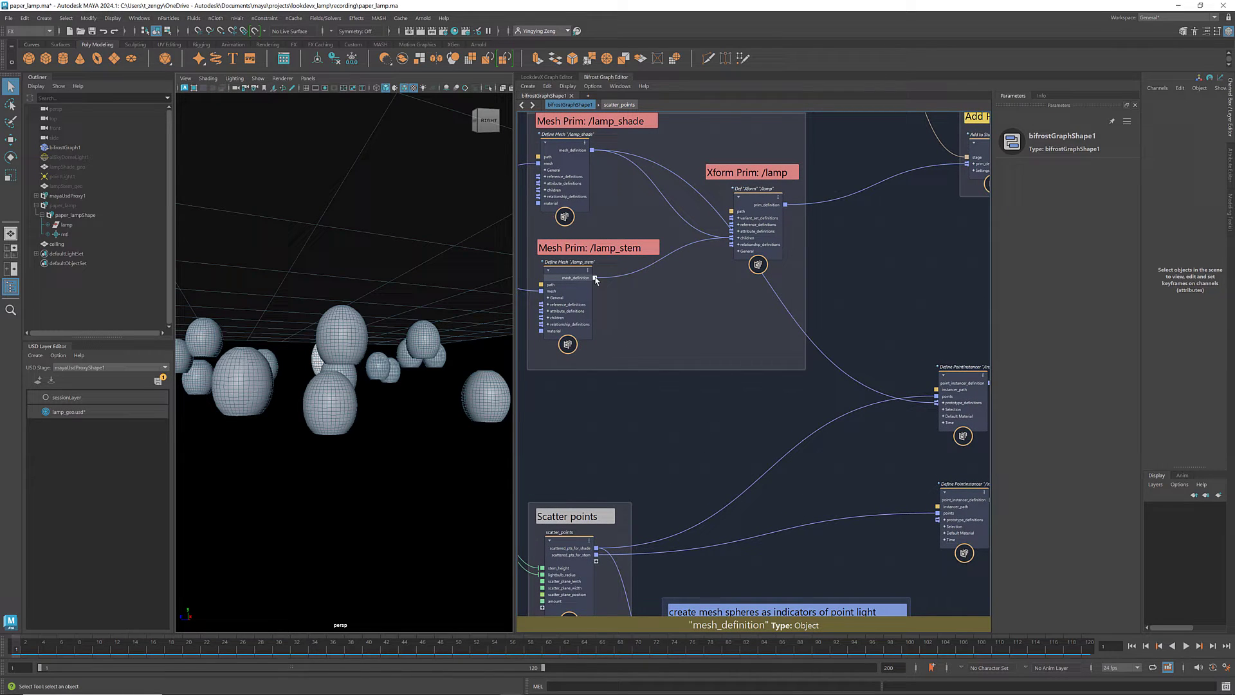
mouse_move(594, 278)
left_mouse_down()
mouse_move(917, 545)
mouse_move(936, 520)
left_mouse_up()
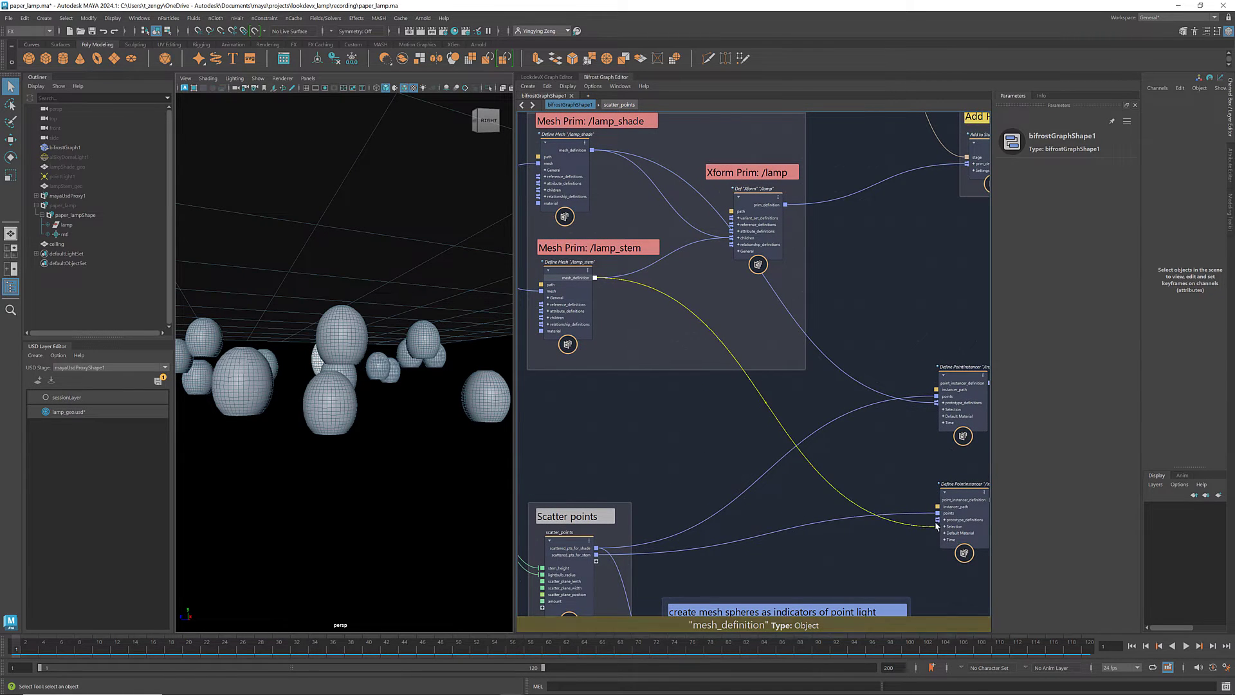
middle_click_drag(886, 537, 675, 510)
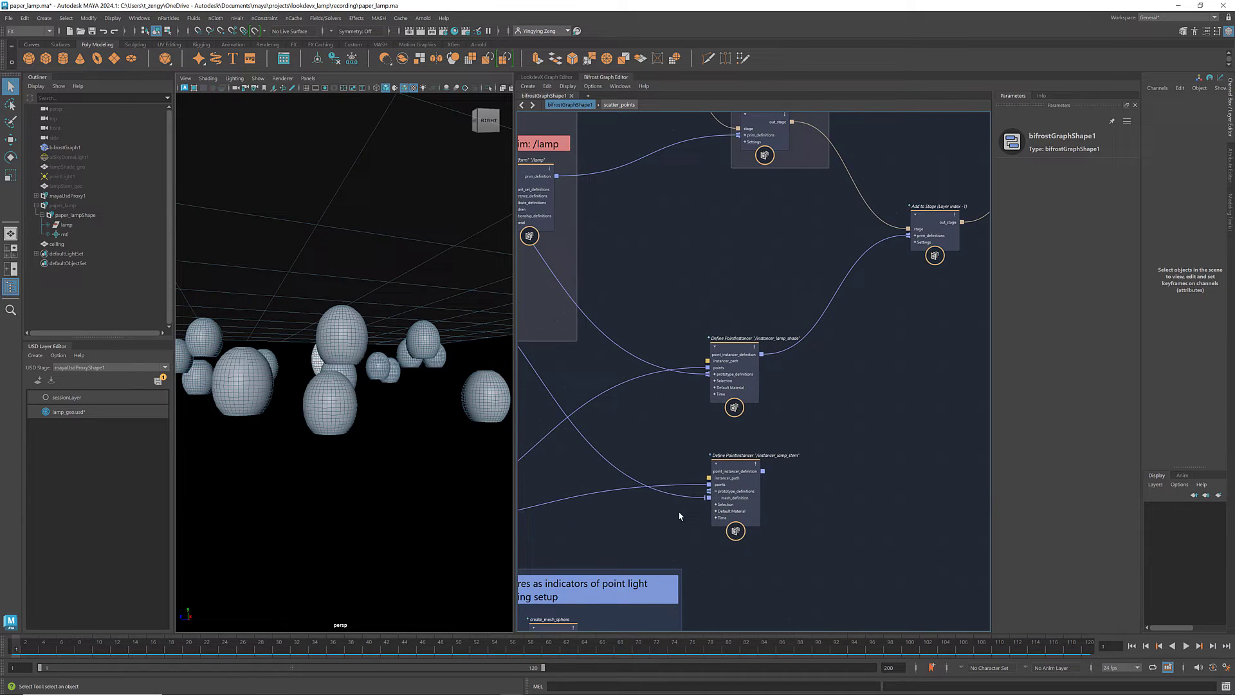
- Create a second add_to_stage node beside the first
middle_click_drag(887, 444, 790, 433)
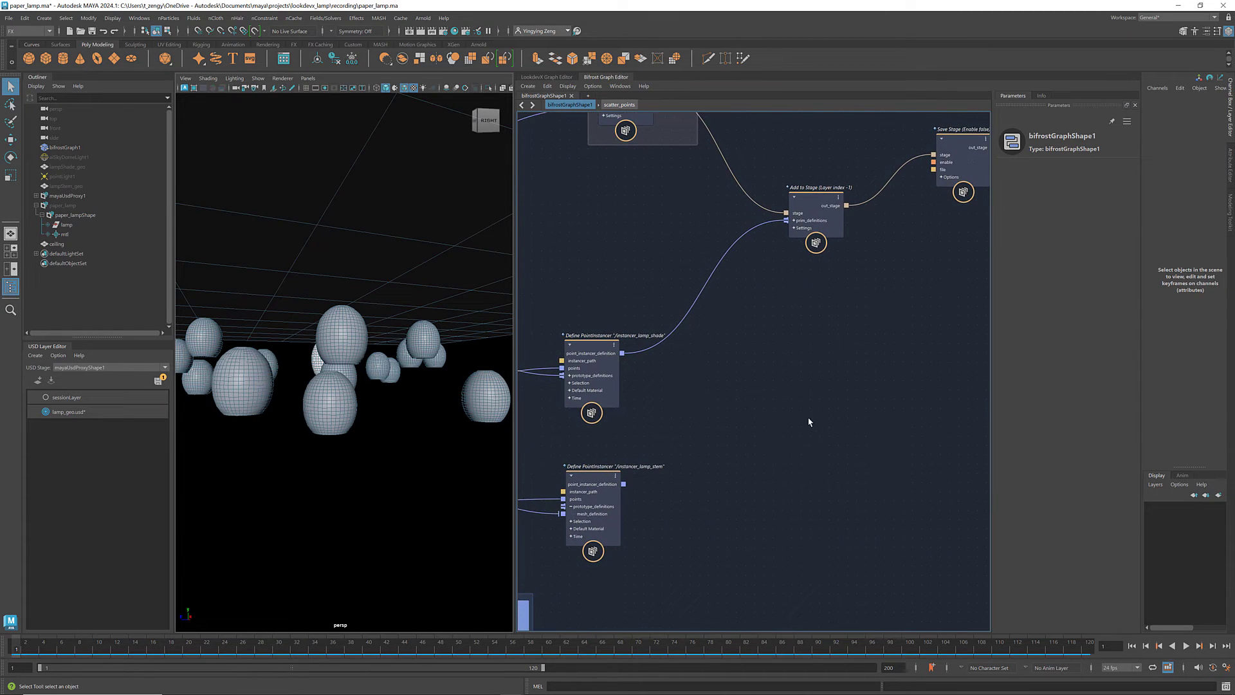
key("Tab")
type("add_t")
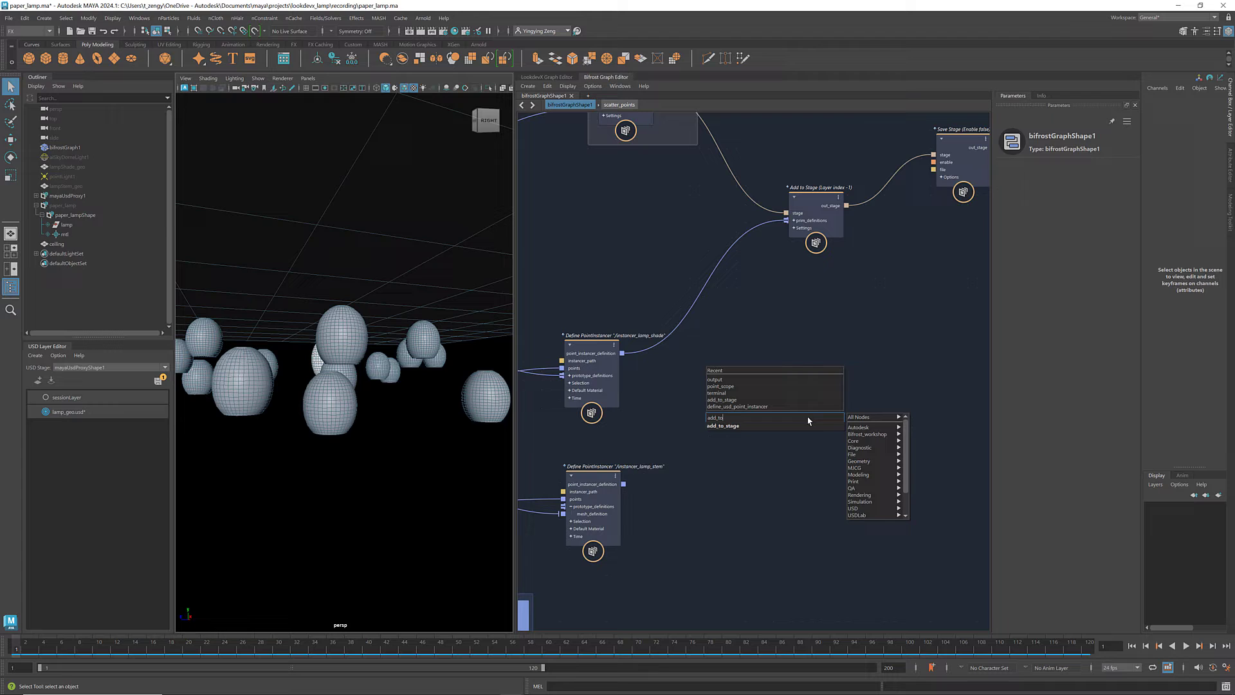
type("o")
key("Return")
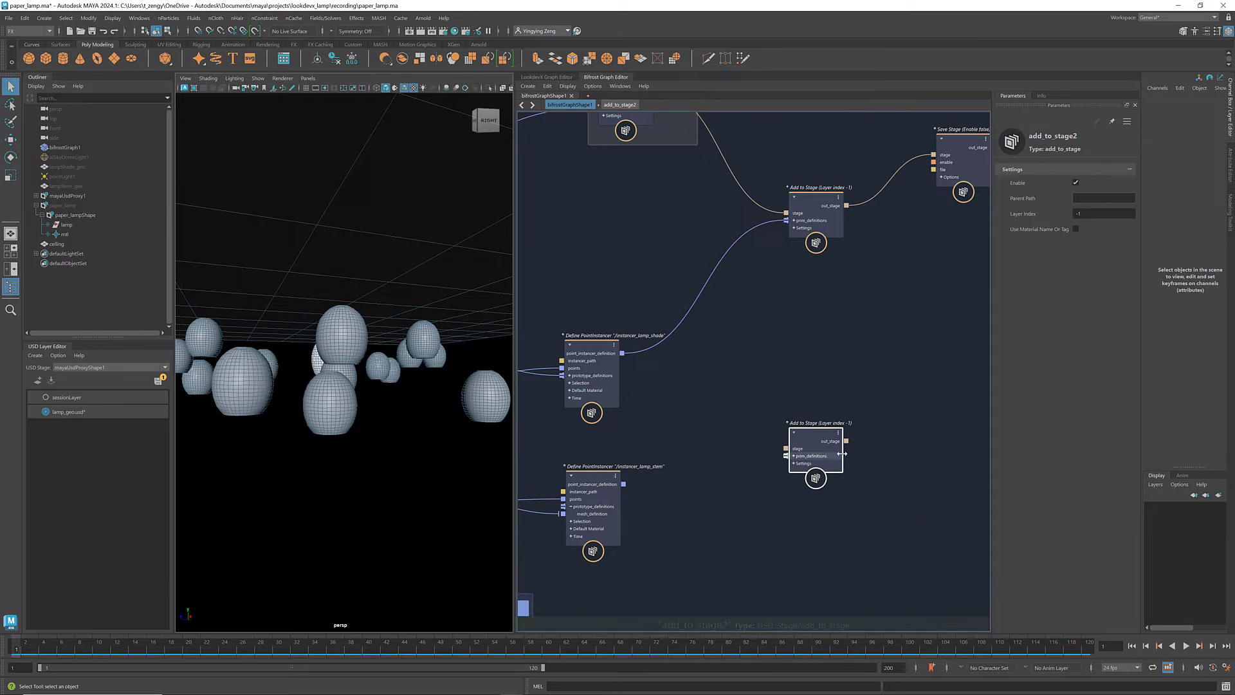
left_click_drag(812, 450, 932, 360)
middle_click_drag(796, 392, 761, 400)
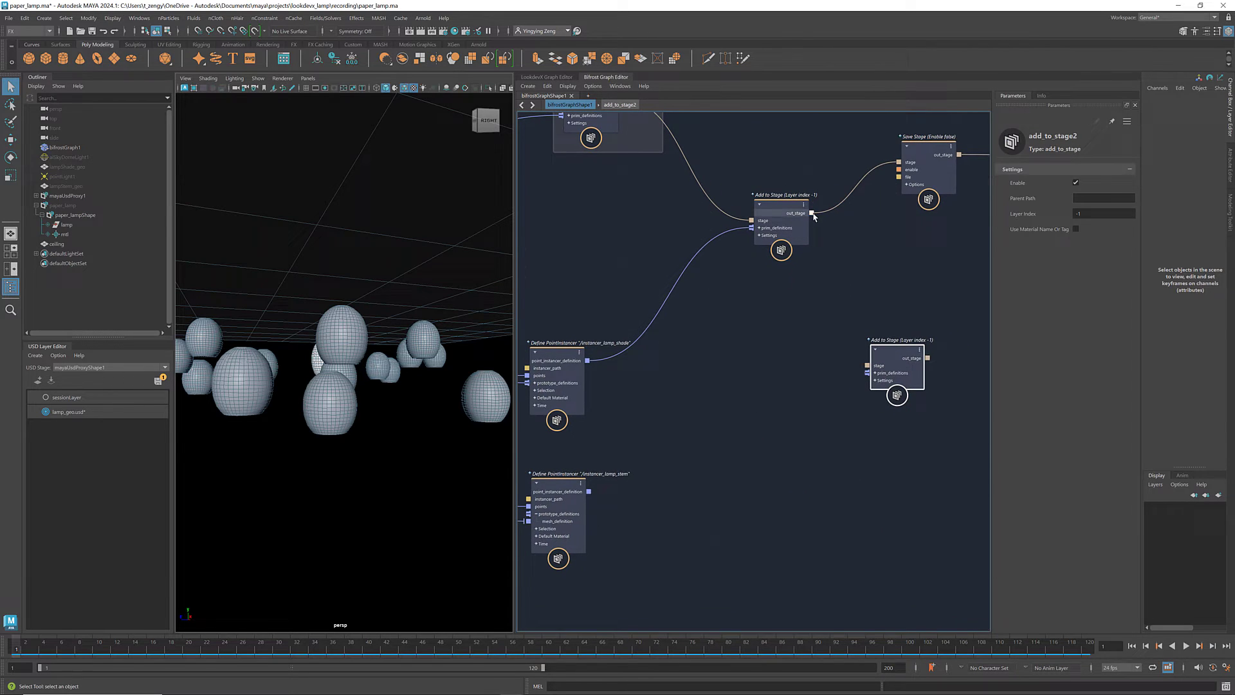
- Chain the first stage and the stem instancer into it, and route its output to Save Stage
left_click_drag(812, 212, 867, 365)
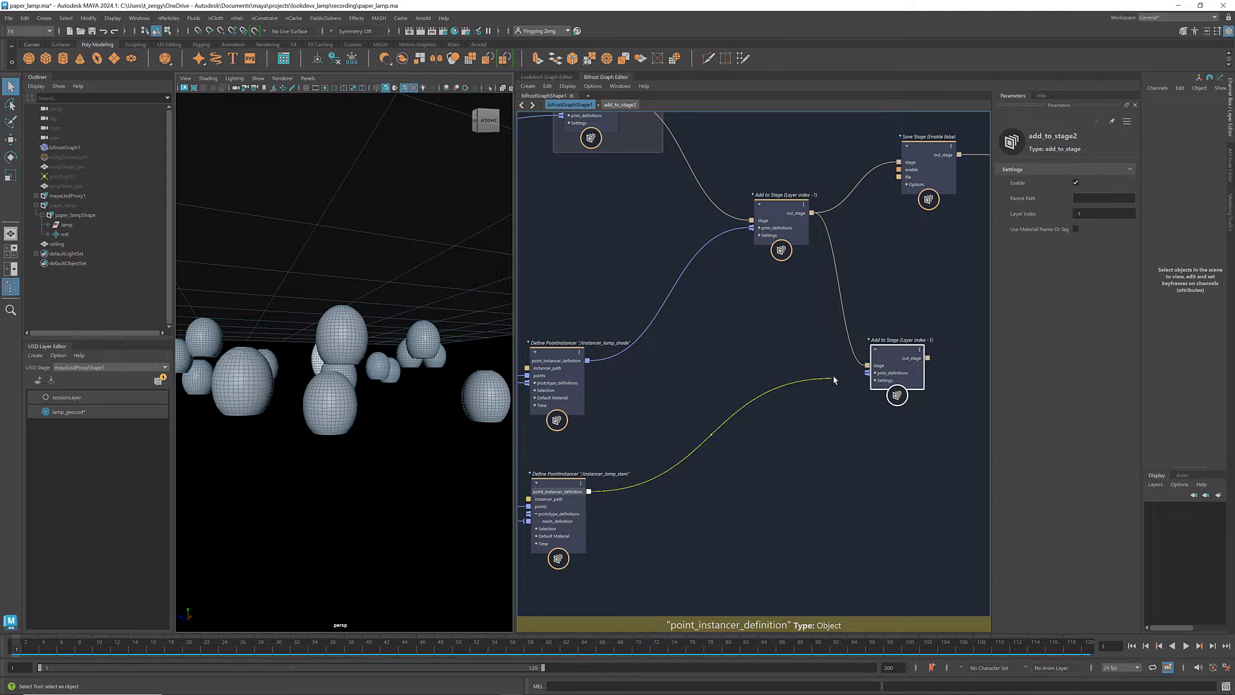
left_click_drag(589, 492, 867, 373)
middle_click_drag(890, 367, 796, 463)
left_click_drag(906, 169, 647, 311)
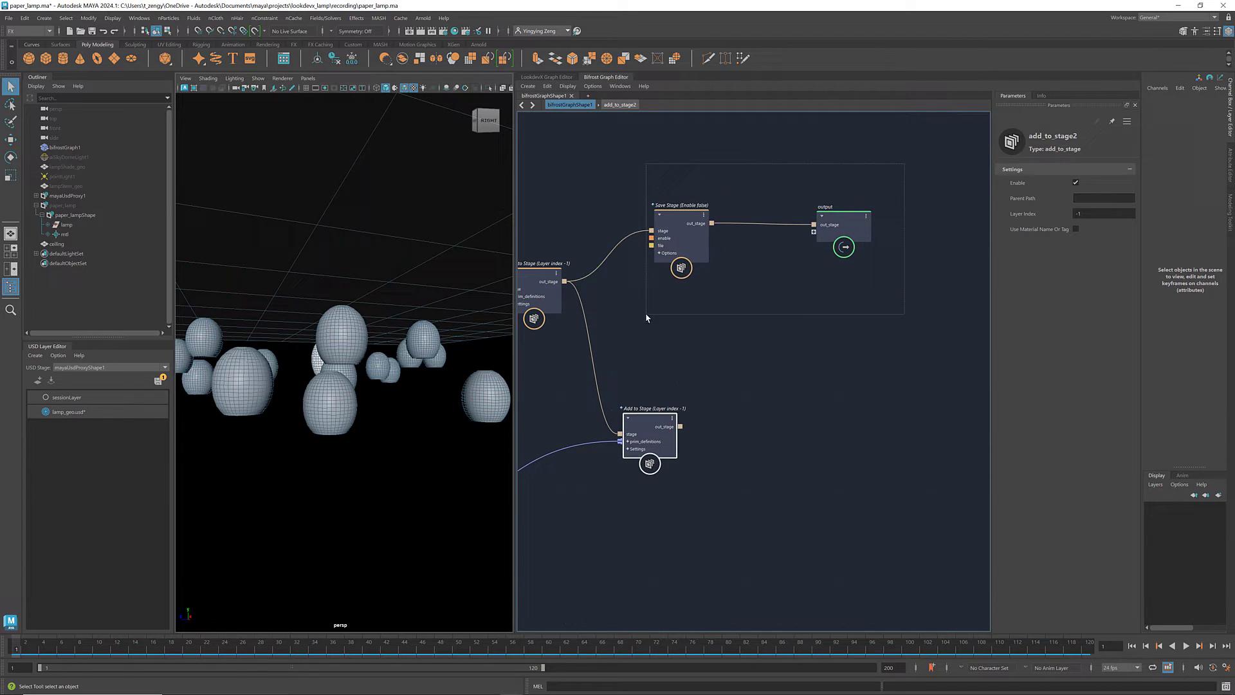
left_click_drag(680, 213, 822, 233)
mouse_move(680, 426)
left_mouse_down()
mouse_move(764, 266)
mouse_move(793, 250)
left_mouse_up()
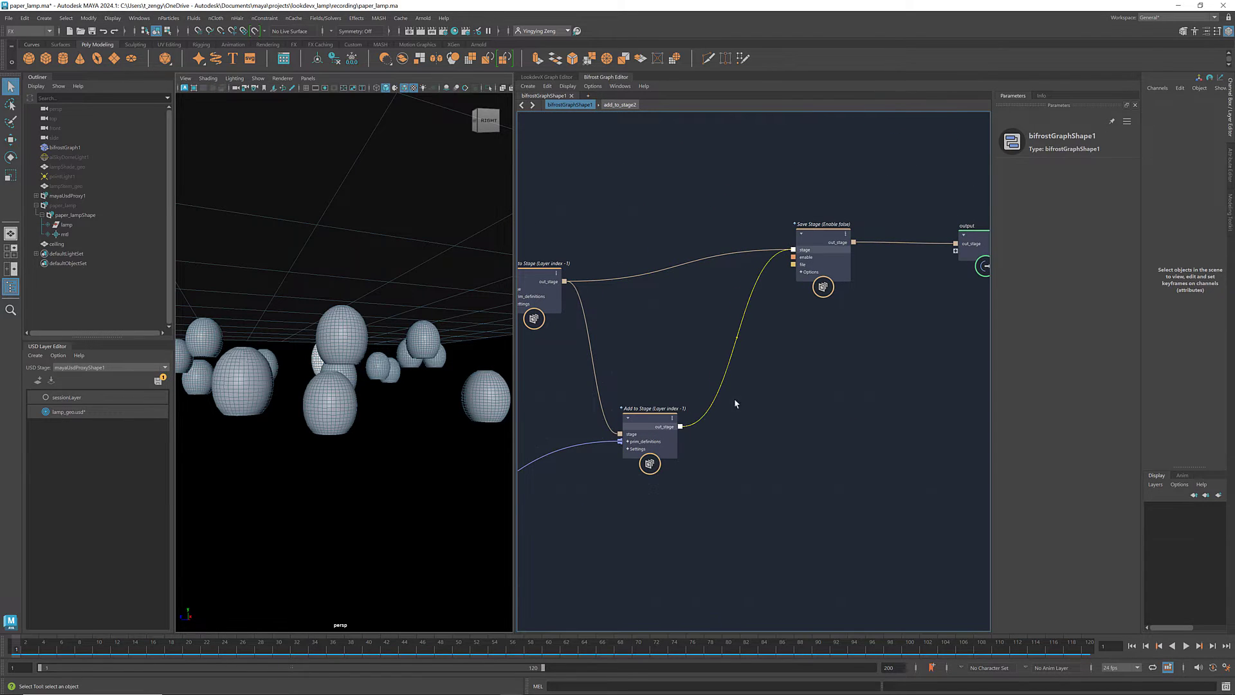
left_click_drag(651, 424, 696, 366)
left_click(864, 420)
mouse_move(360, 418)
left_mouse_down("alt")
mouse_move(405, 422)
mouse_move(408, 392)
mouse_move(352, 400)
mouse_move(383, 394)
left_mouse_up("alt")
- Expand mayaUsdProxy1 to check both instancer prims, then hide the original lamp prim
scroll(386, 394, "up", 3)
scroll(386, 394, "up", 2)
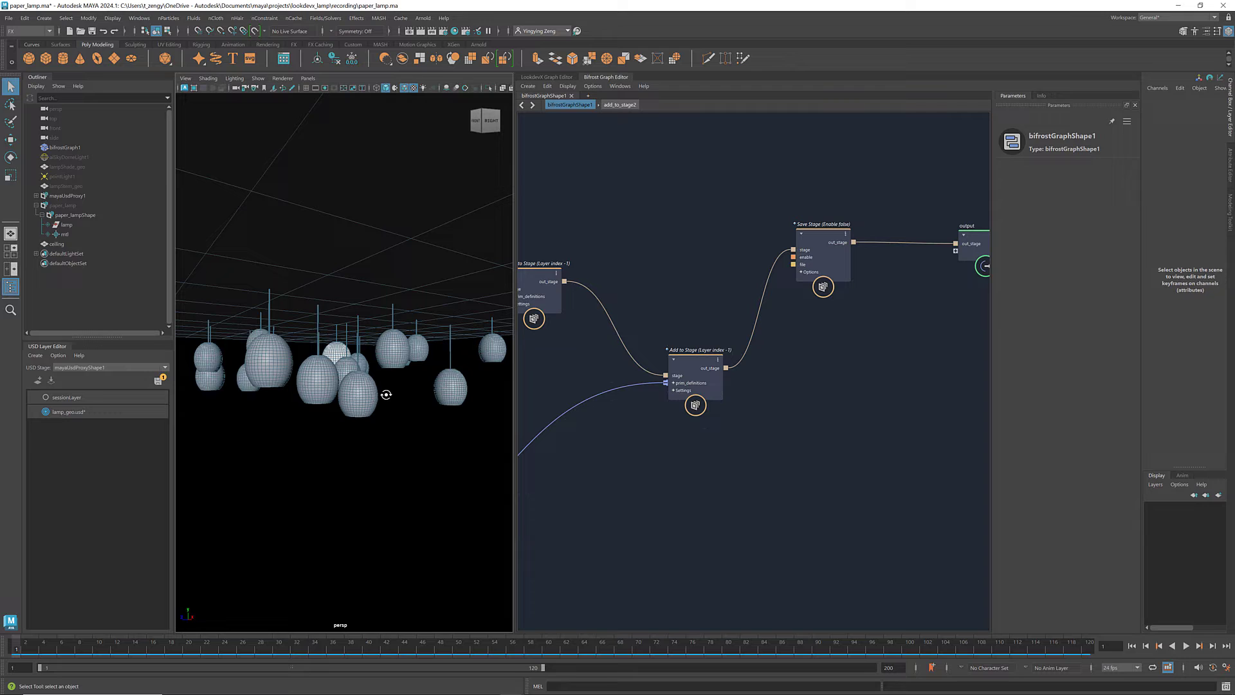
left_click(37, 196)
left_click(41, 206)
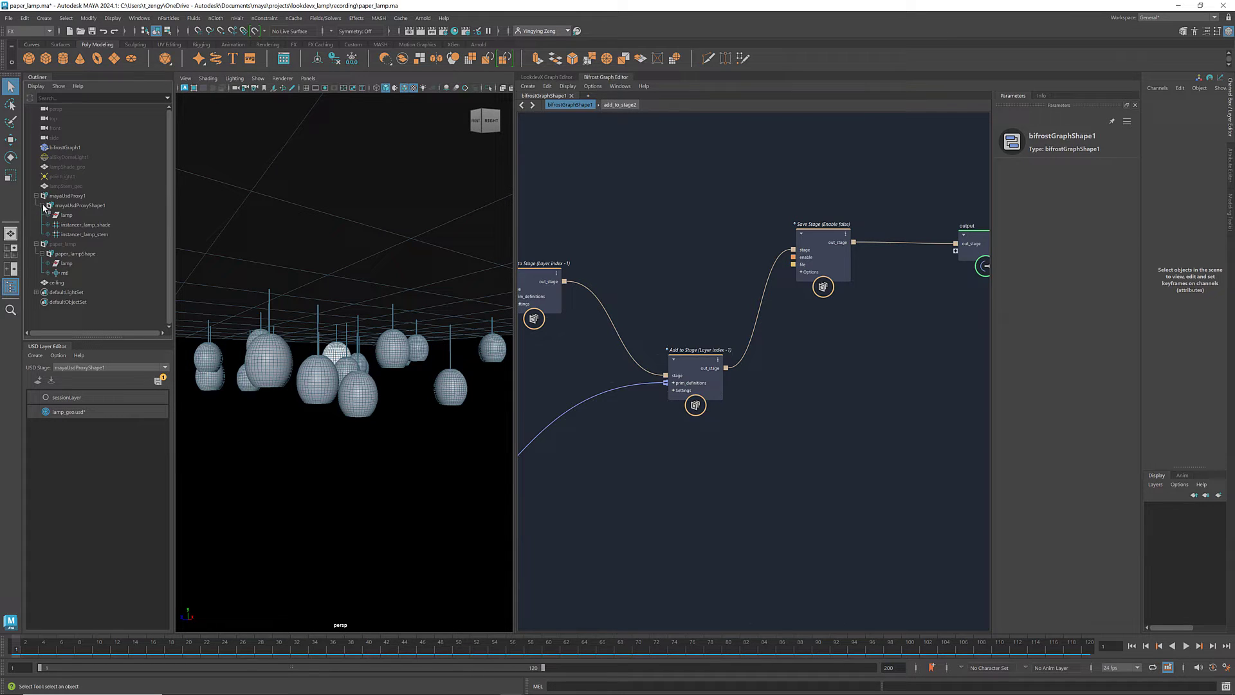
left_click(86, 226)
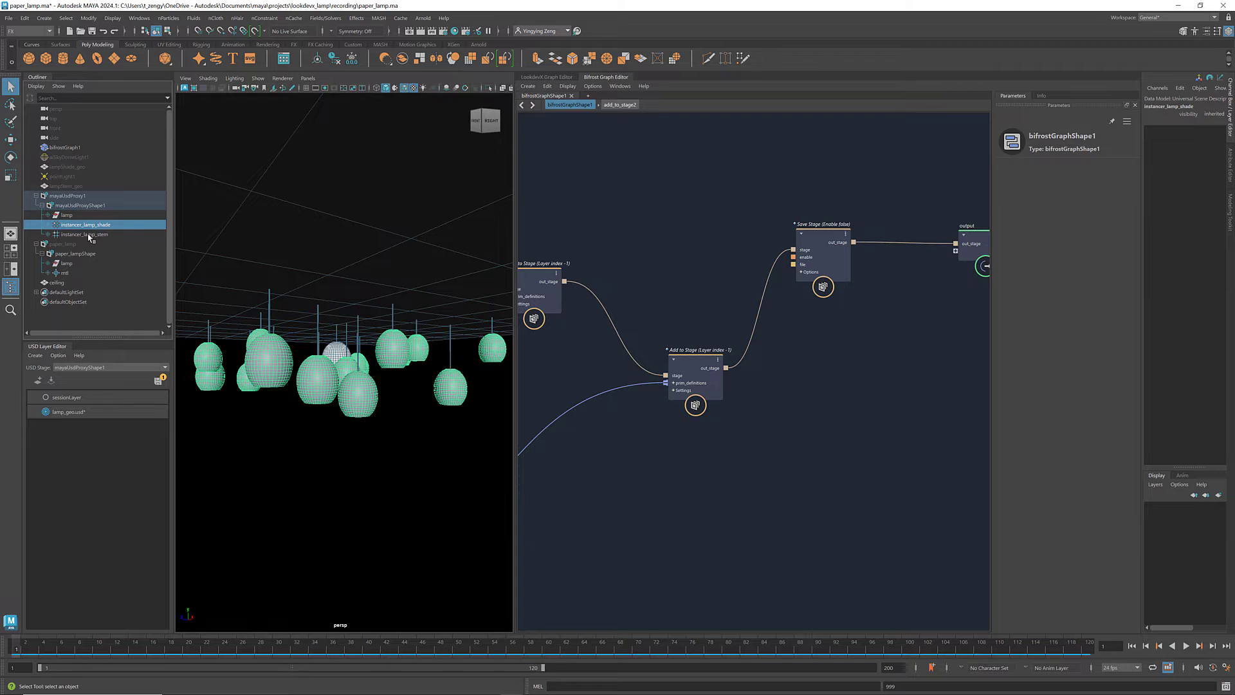
left_click(89, 235)
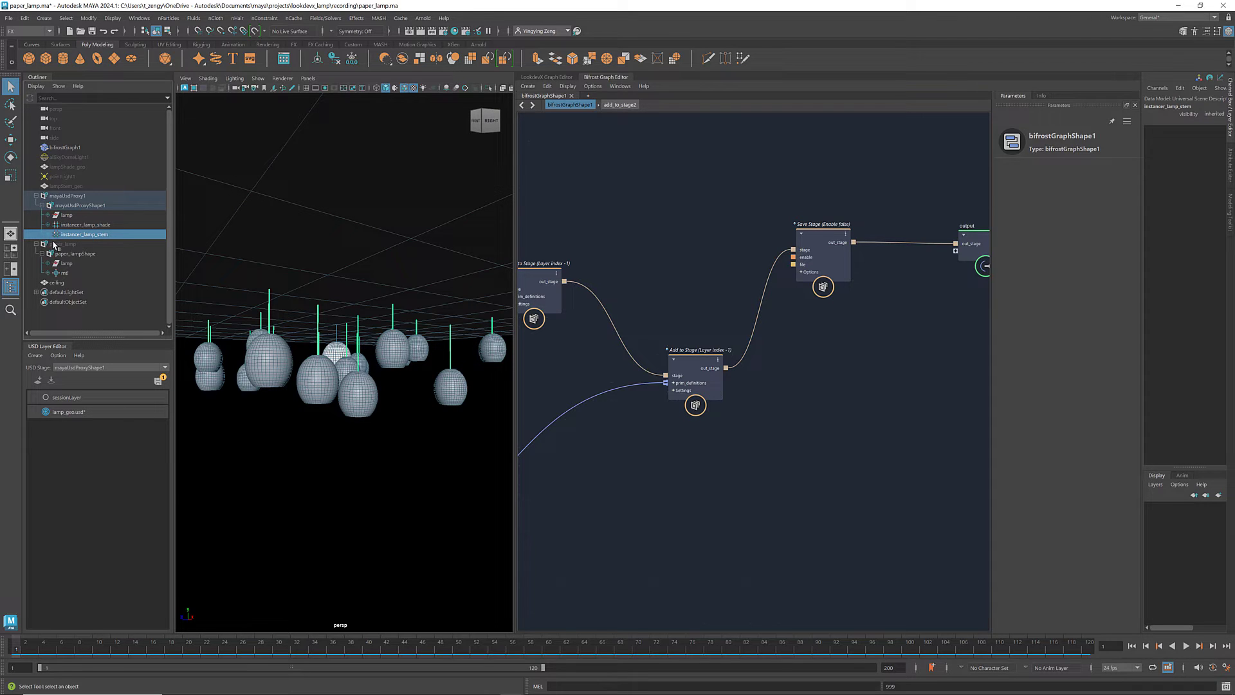
left_click(67, 216)
key("ctrl+h")
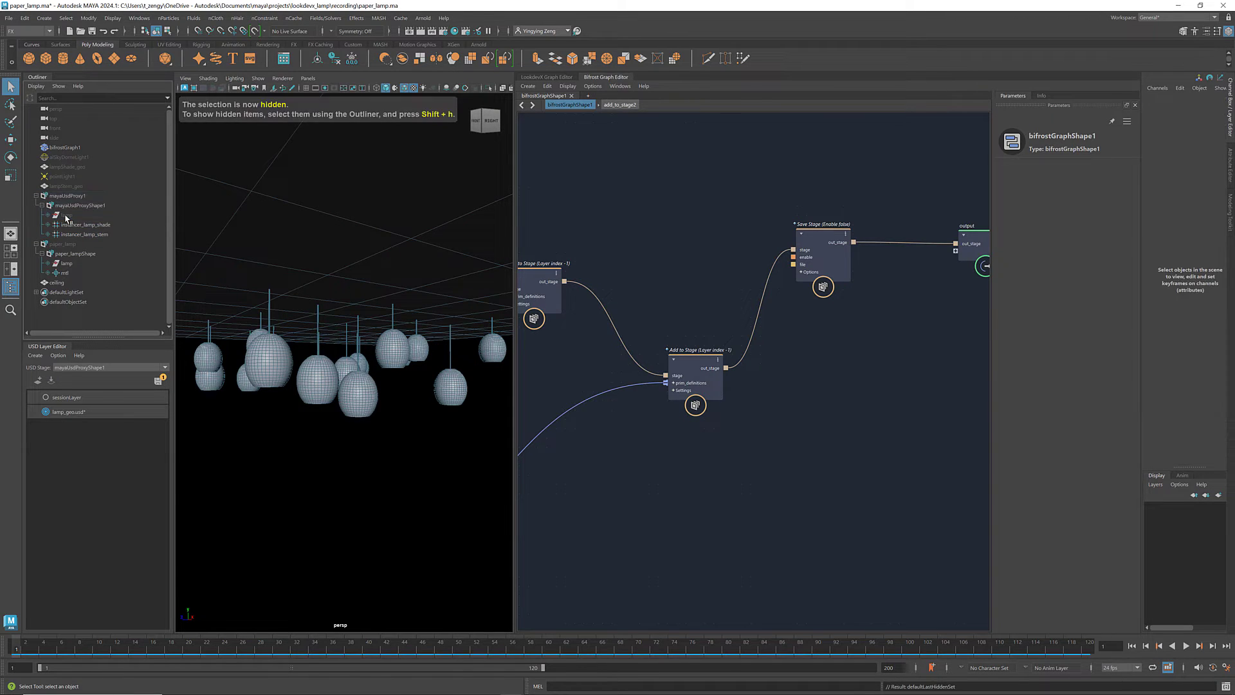
mouse_move(420, 422)
left_mouse_down("alt")
mouse_move(367, 419)
mouse_move(405, 386)
mouse_move(419, 424)
left_mouse_up("alt")
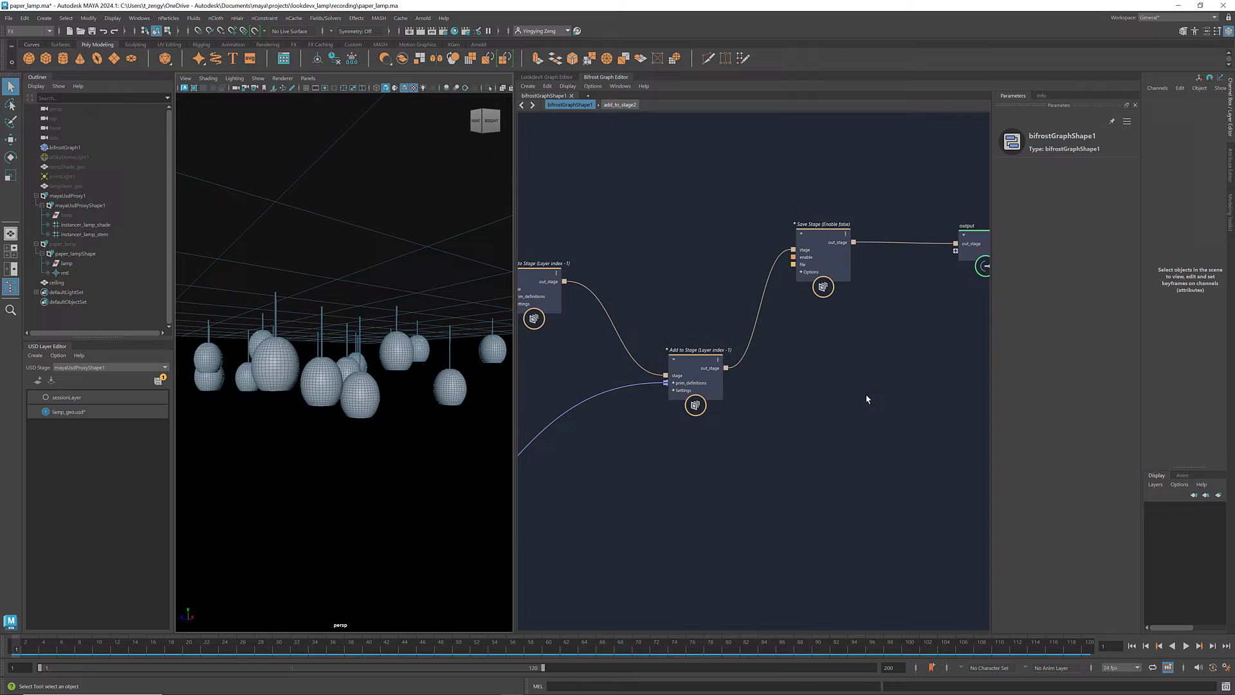
- Uncheck Create Default Material on the instancer_lamp_shade node
scroll(868, 399, "down", 5)
scroll(804, 412, "up", 2)
scroll(730, 419, "up", 5)
scroll(730, 419, "up", 2)
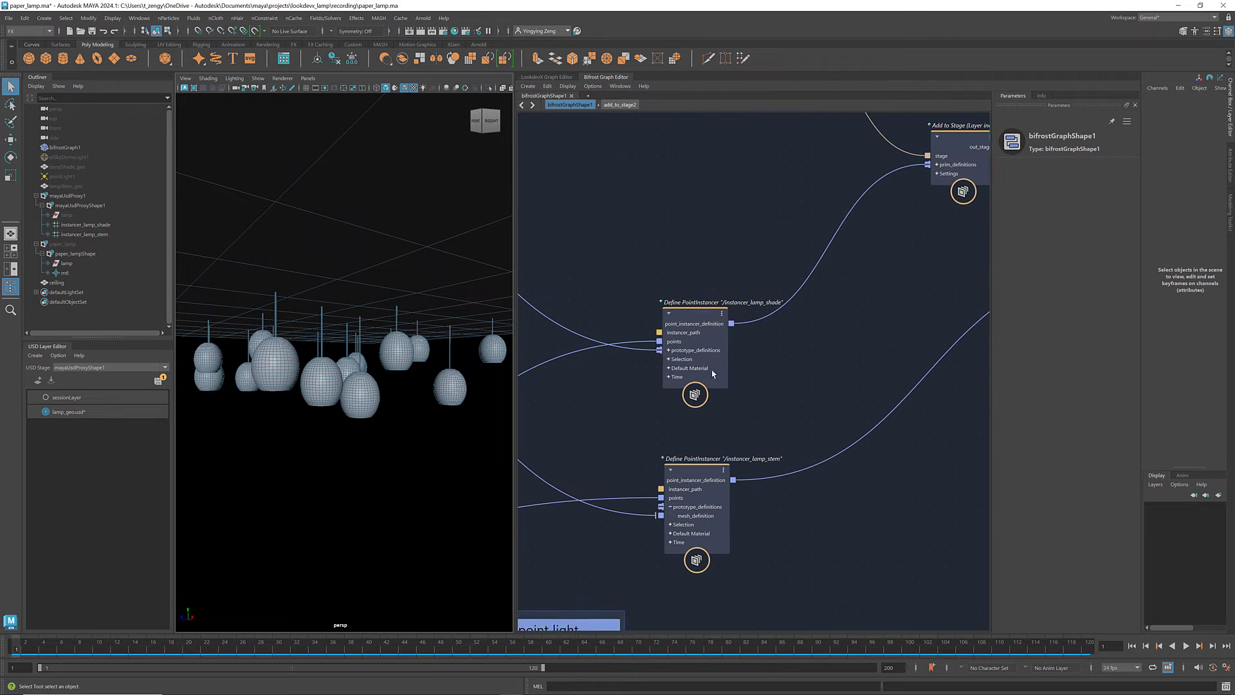
left_click(694, 348)
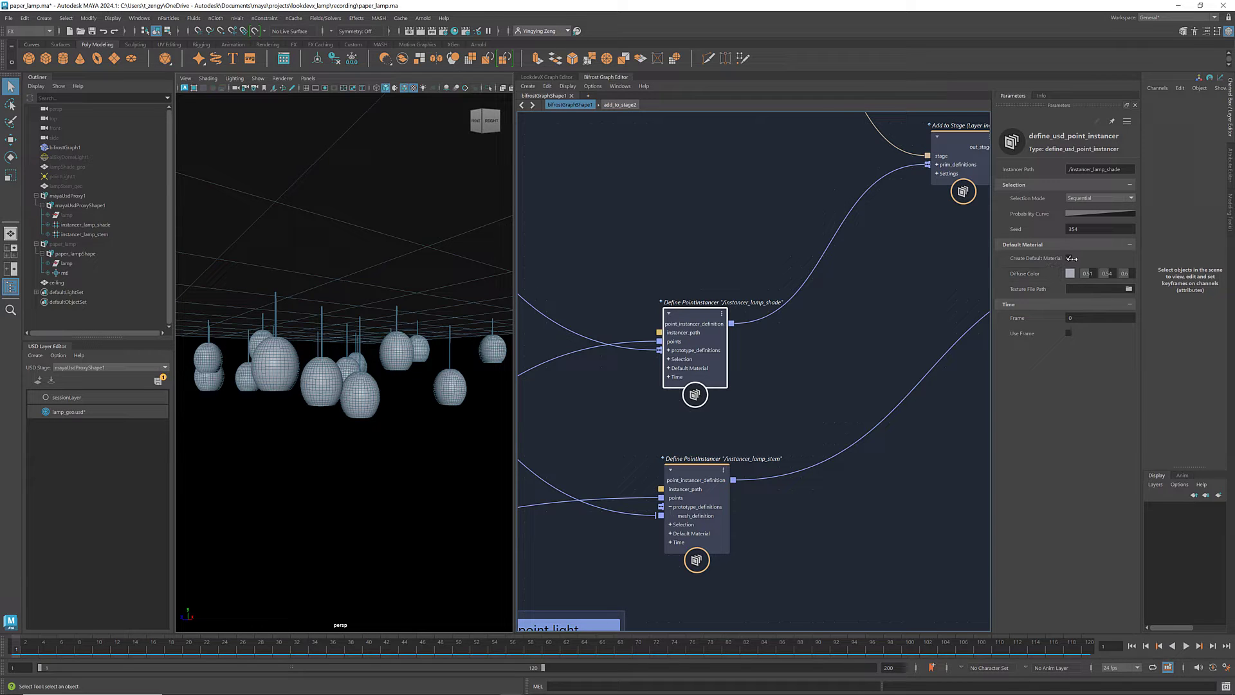
left_click(1066, 259)
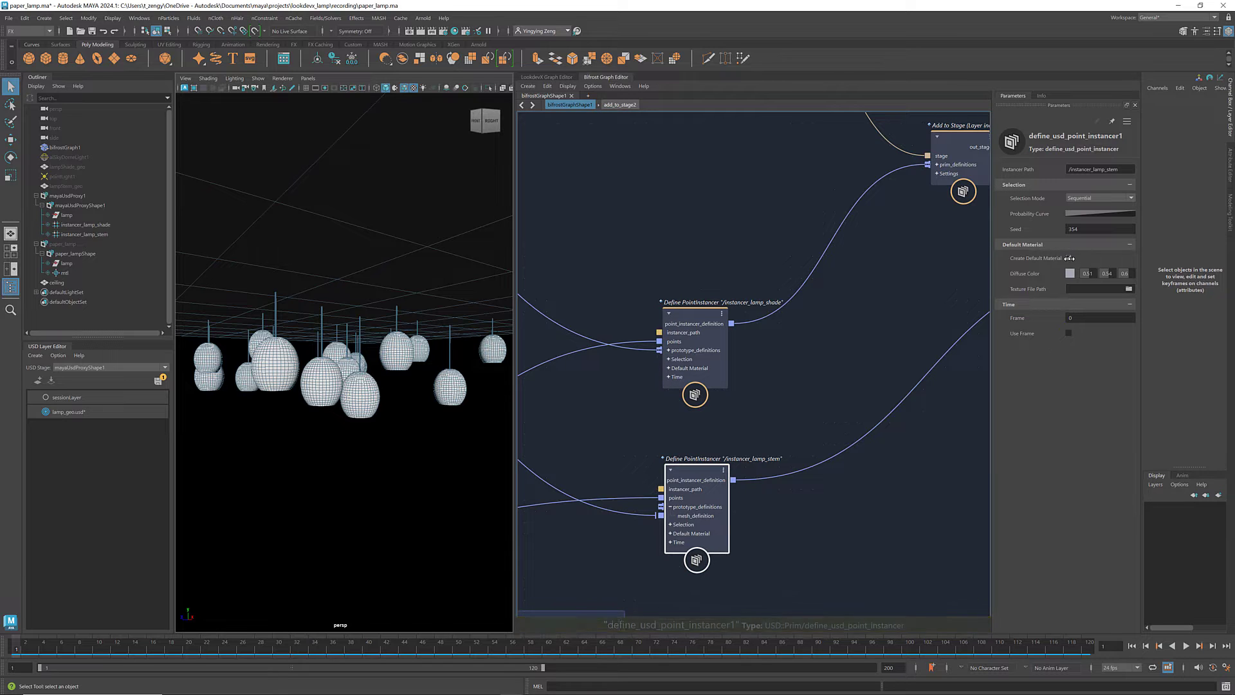
left_click(872, 336)
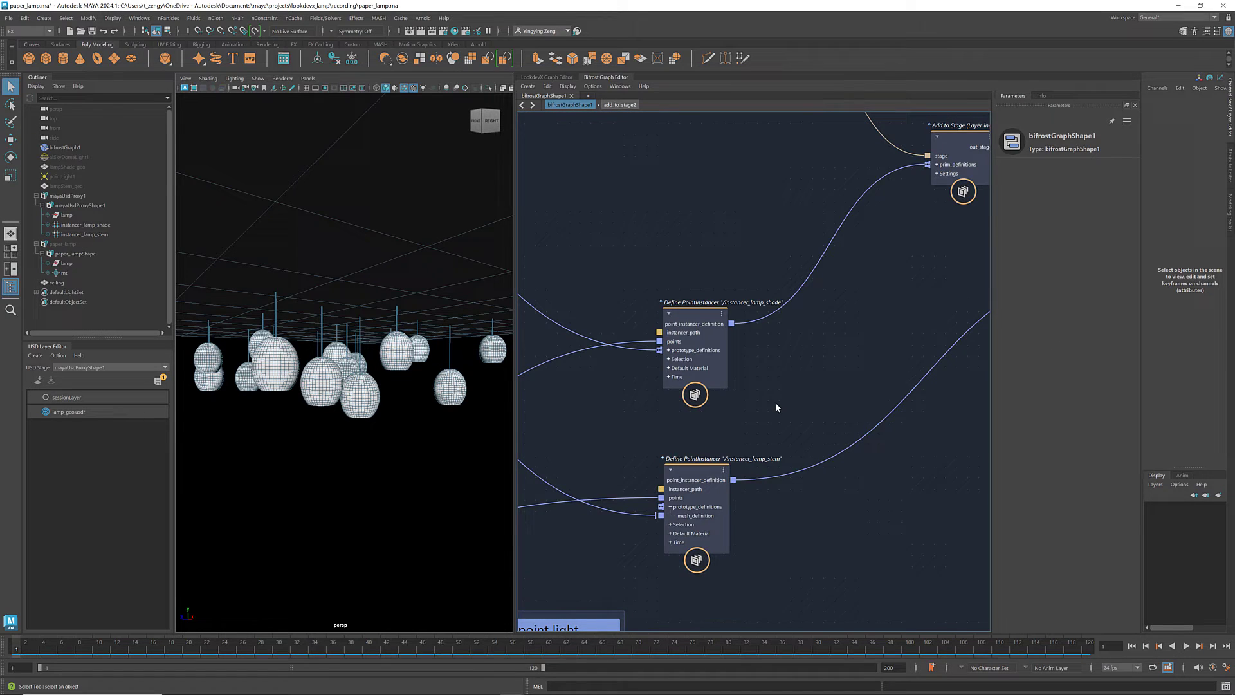
scroll(776, 407, "down", 2)
scroll(777, 407, "down", 2)
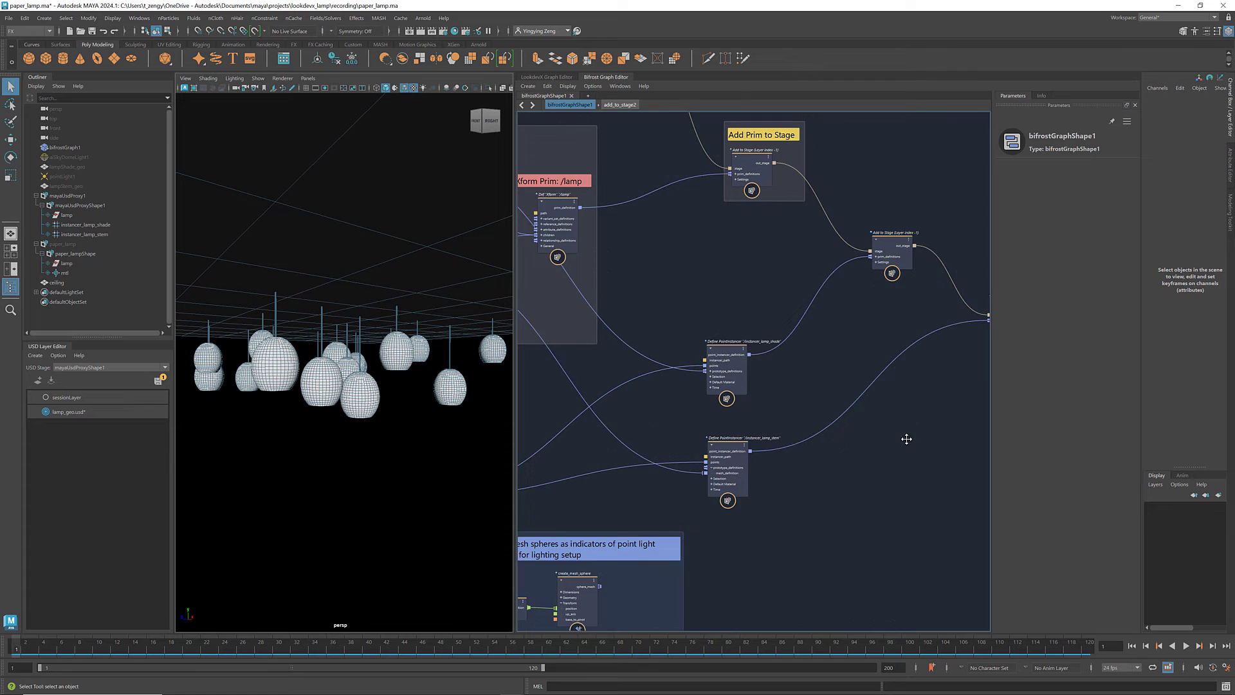
- Add a define_usd_prim node near the Add to Stage nodes
middle_click_drag(907, 435, 704, 416)
scroll(780, 400, "up", 1)
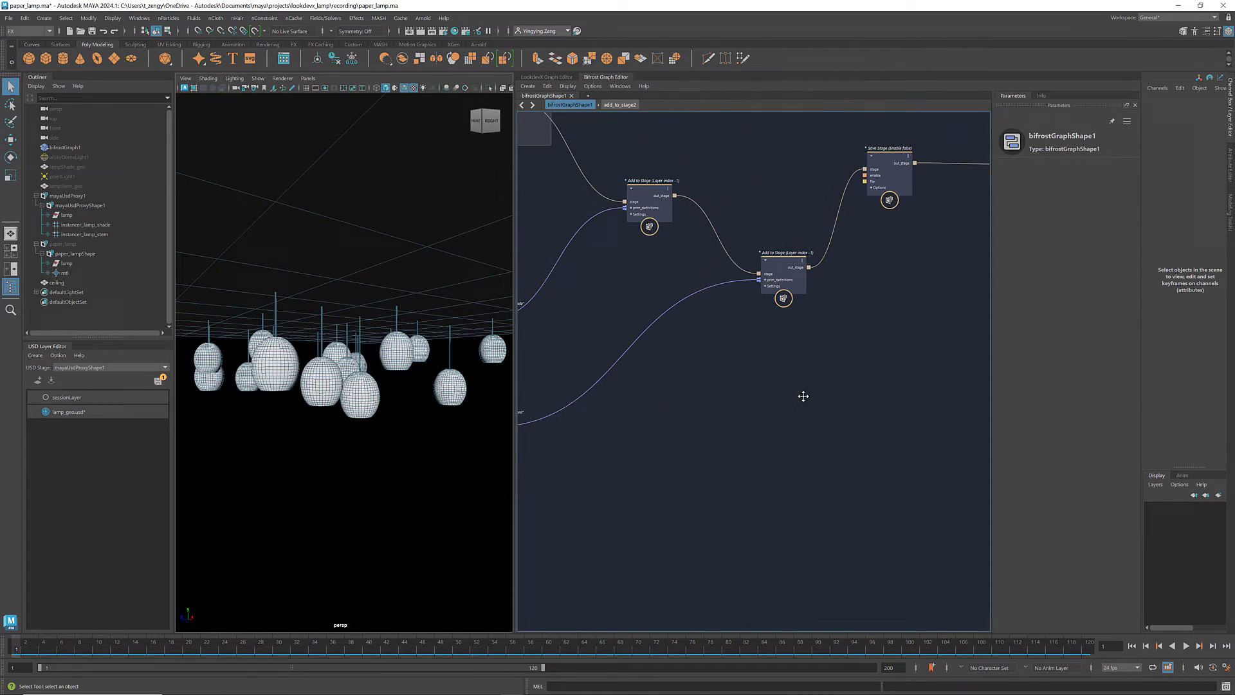
scroll(802, 394, "up", 1)
scroll(767, 405, "up", 1)
scroll(767, 405, "up", 1)
key("Tab")
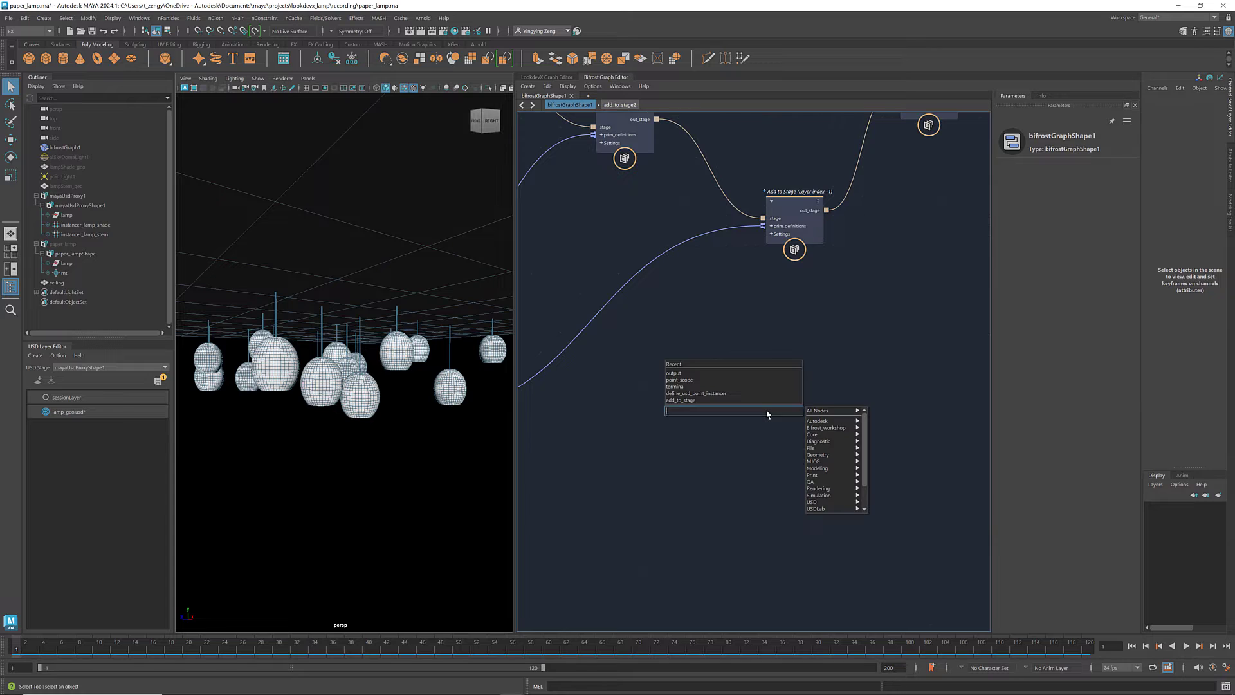
type("define_usd_")
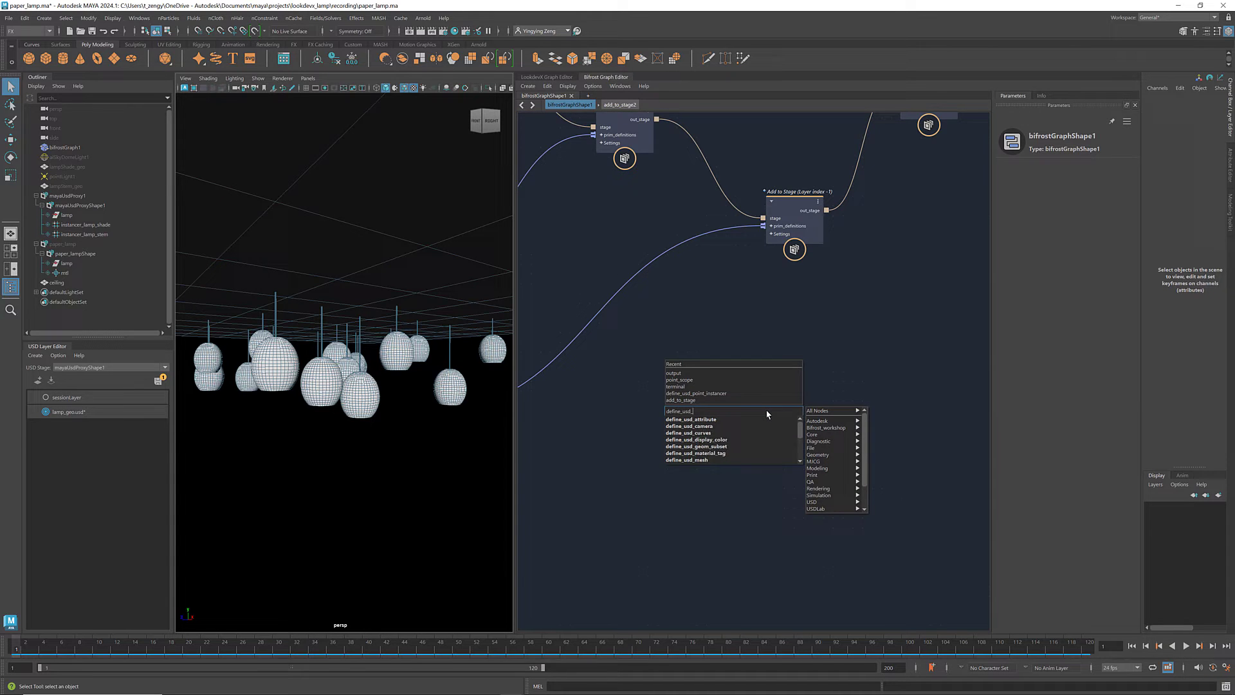
type("pri")
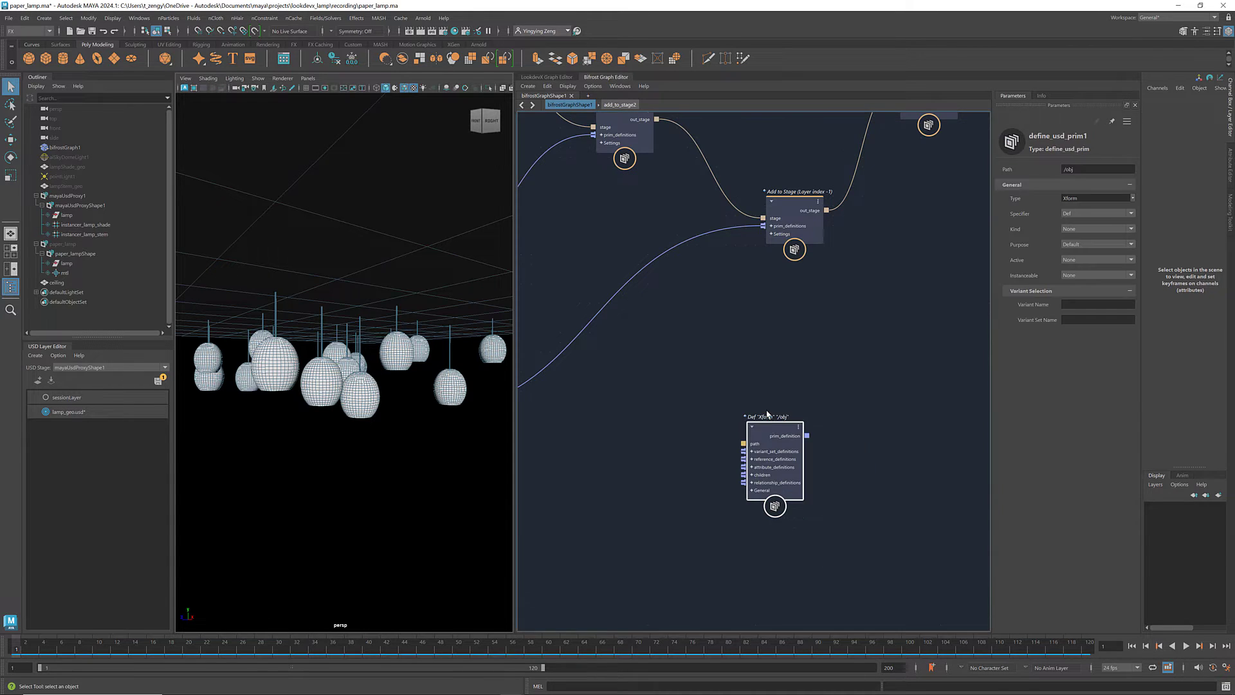
left_click(768, 419)
- Switch the new /obj Xform prim's specifier from Def to Over
scroll(769, 431, "up", 1)
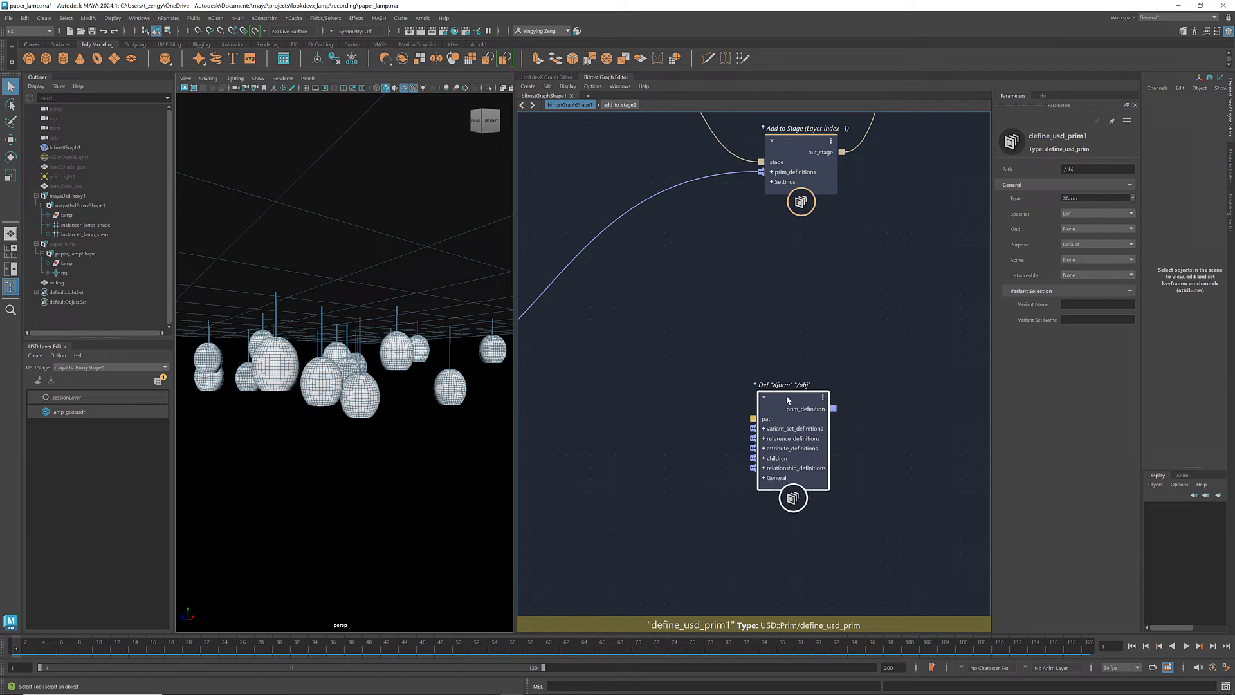
left_click_drag(769, 431, 788, 401)
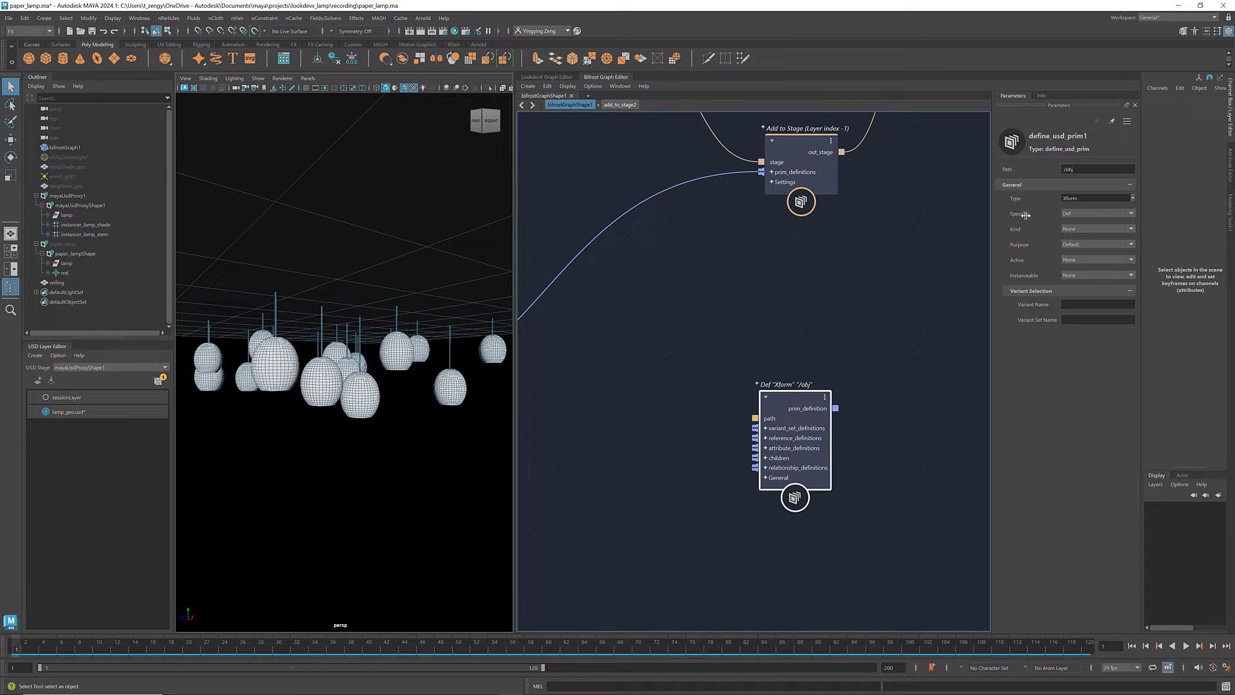
left_click(1131, 214)
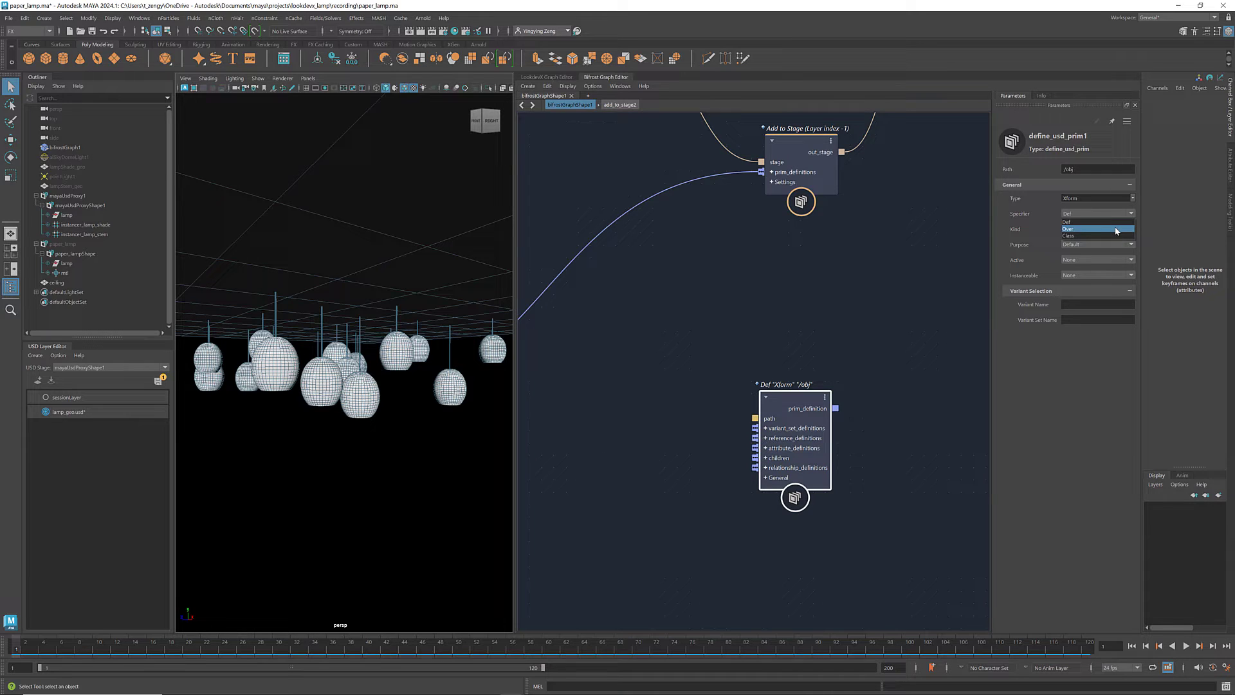
left_click(1118, 229)
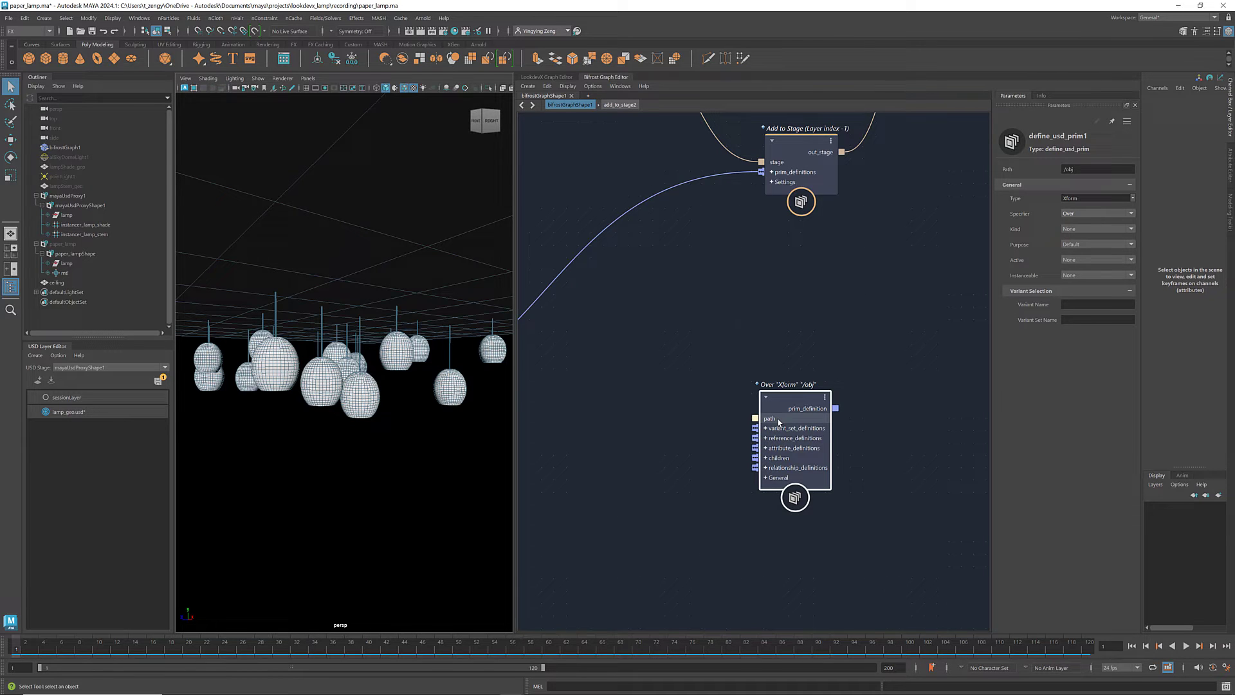
- Make a value node from the shade instancer path and wire /instancer_lamp_shade into the Over prim's path
scroll(815, 483, "down", 3)
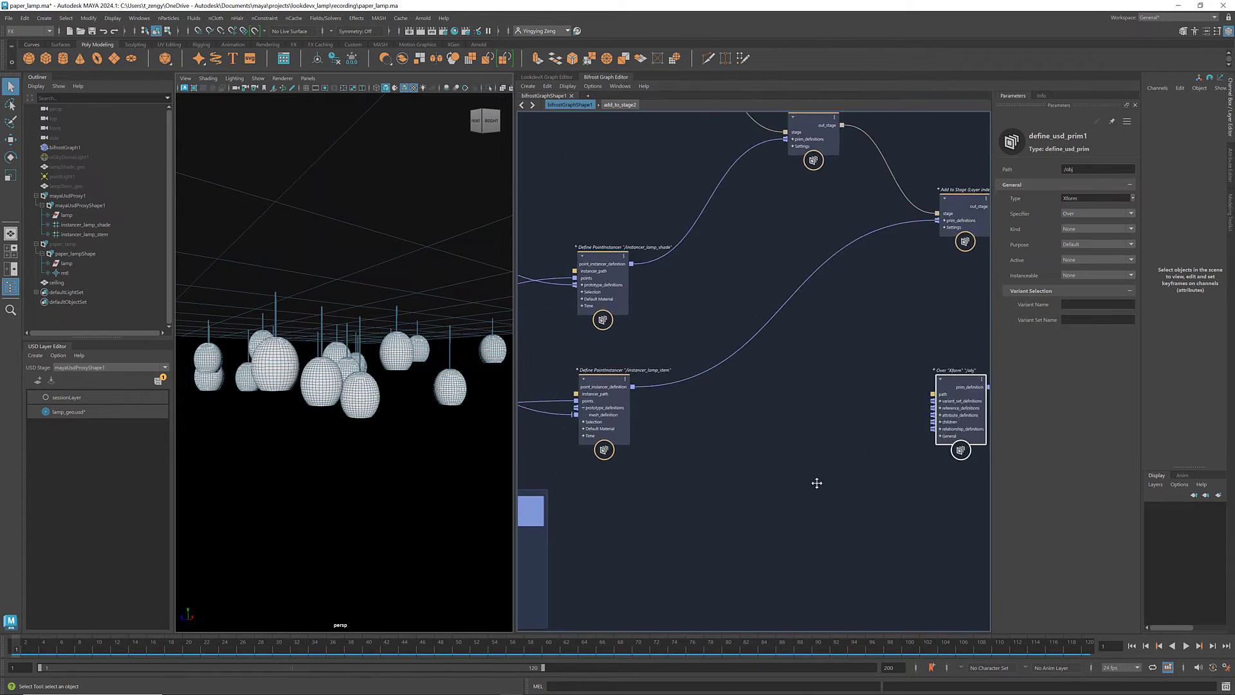
scroll(600, 386, "up", 3)
middle_click_drag(714, 362, 776, 486)
left_click(706, 369)
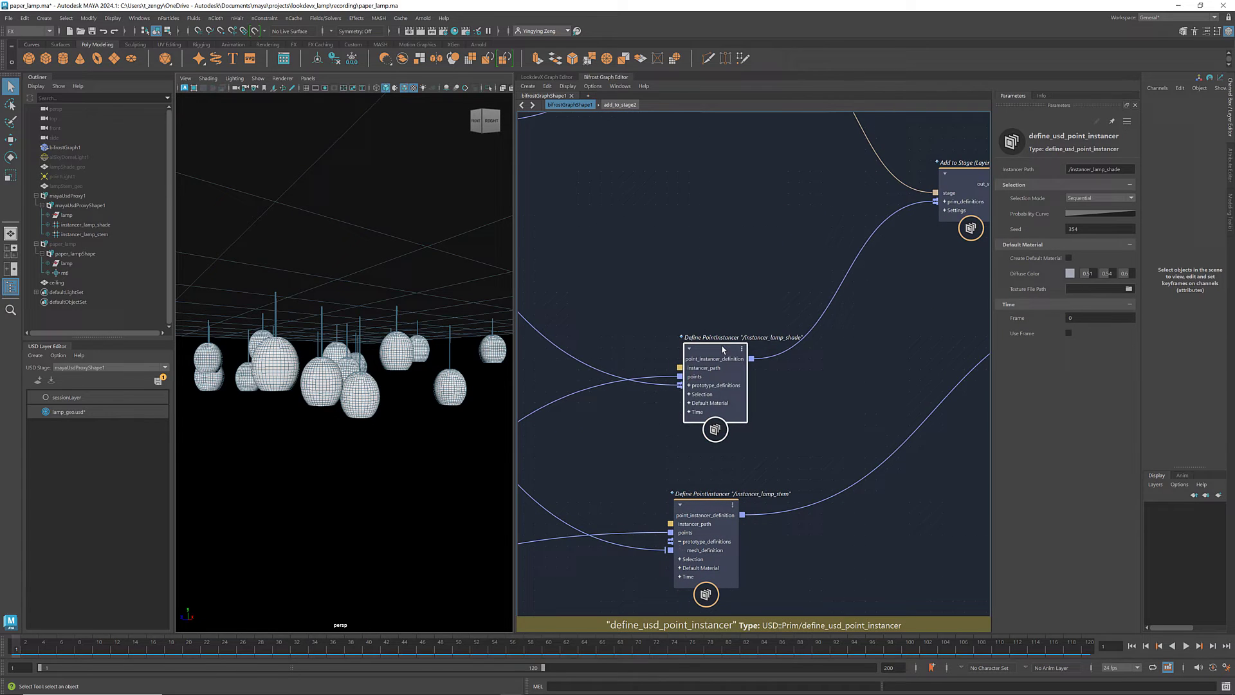
right_click(713, 368)
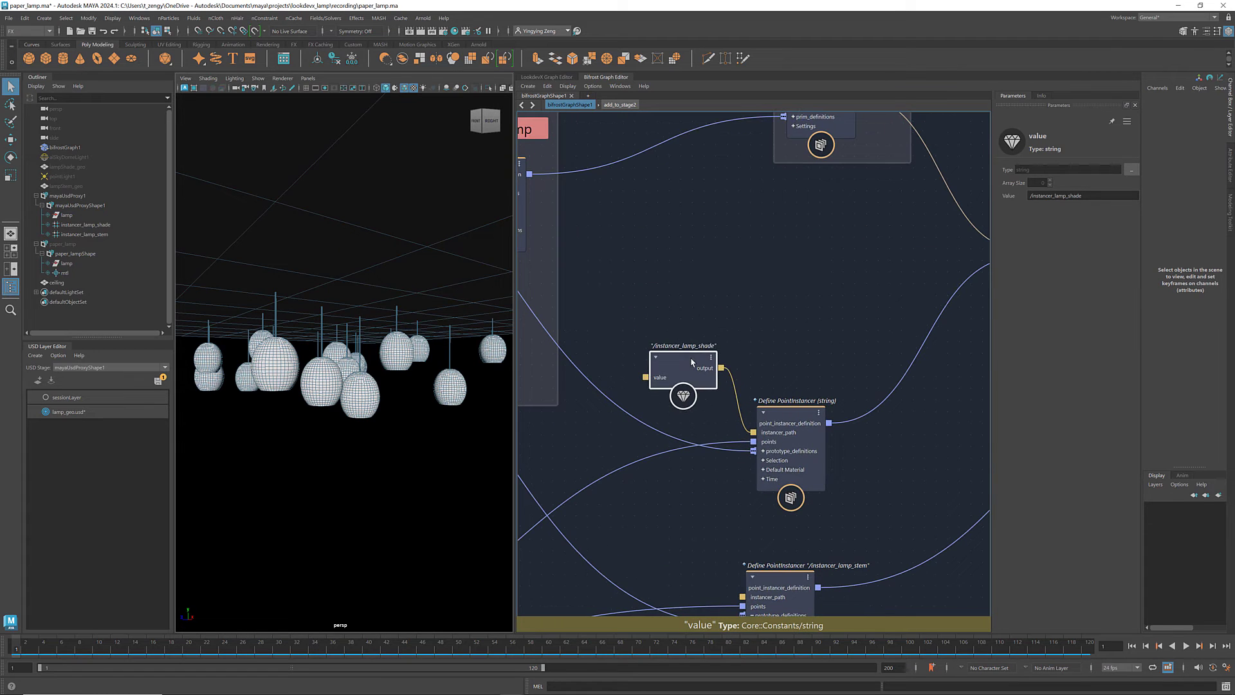
middle_click_drag(781, 358, 673, 348)
left_click_drag(619, 369, 844, 483)
scroll(830, 469, "up", 2)
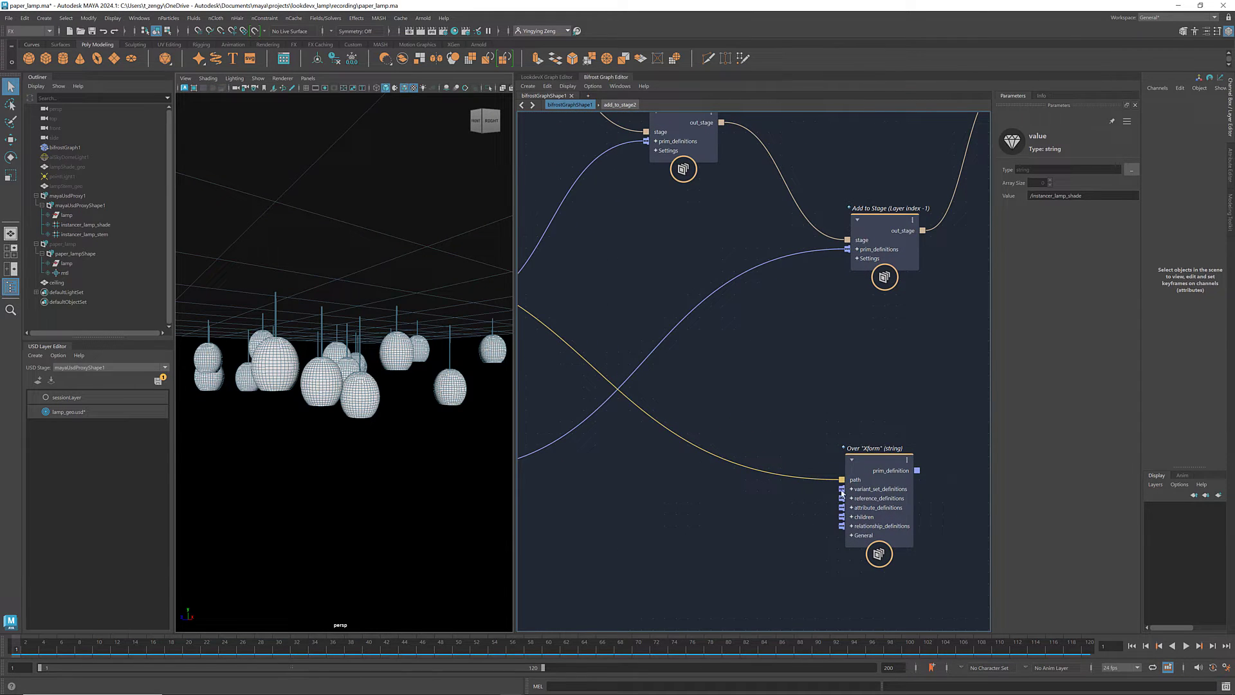
left_click_drag(868, 462, 866, 444)
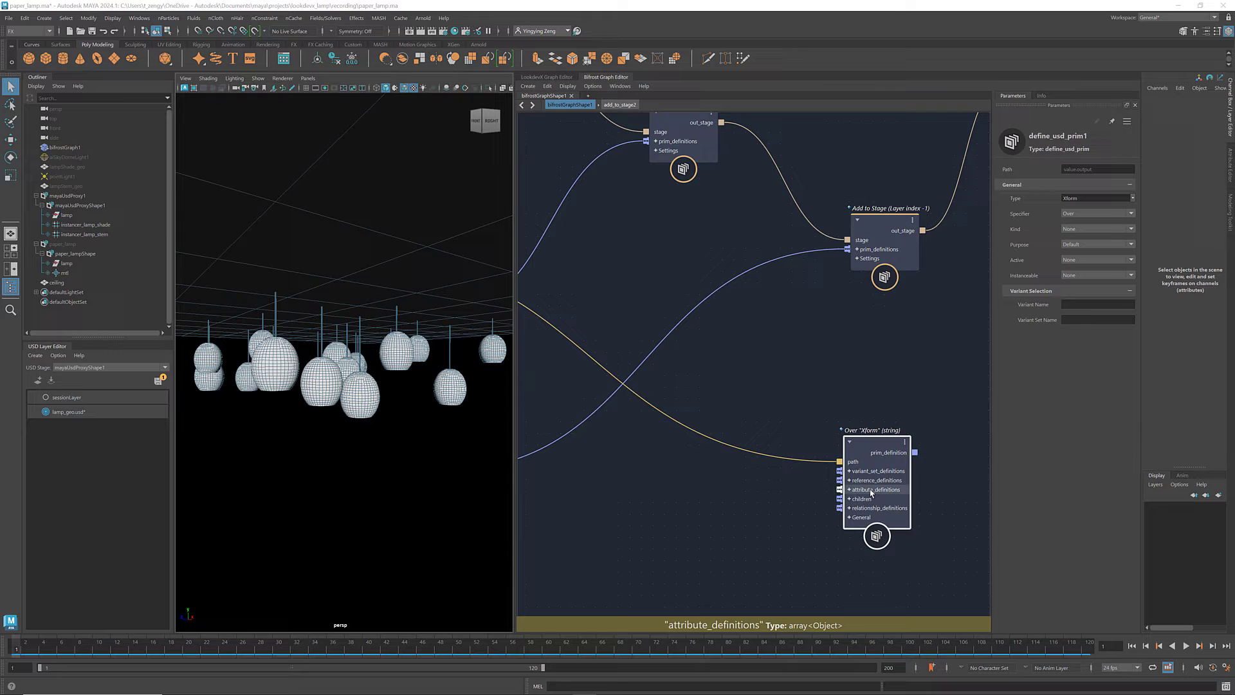
- Create a define_usd_attribute node on attribute_definitions, named customID and marked Custom
right_click(871, 492)
mouse_move(897, 527)
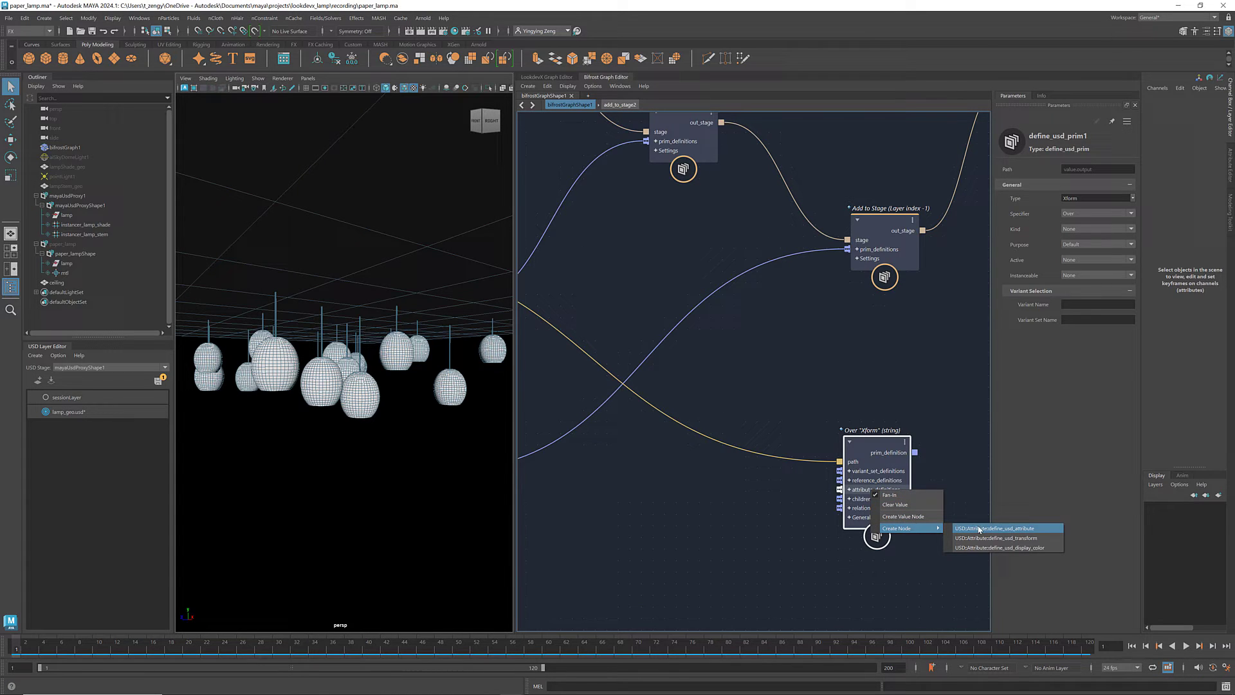
left_click(1006, 529)
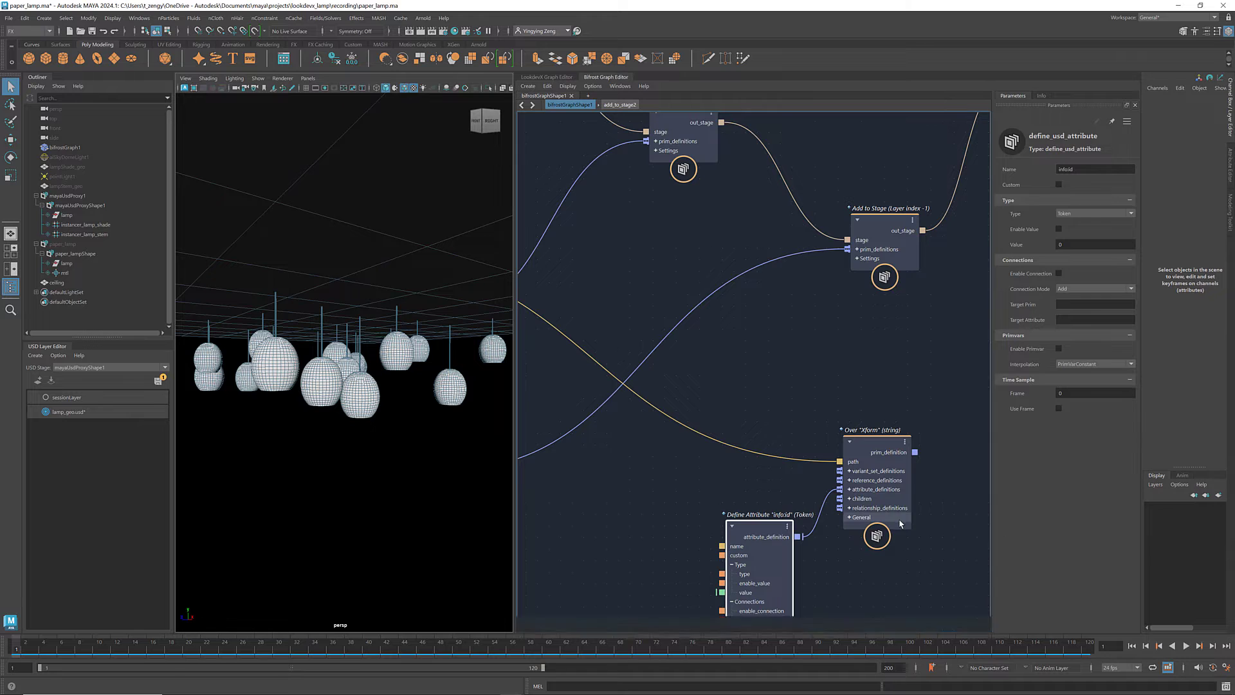
middle_click_drag(881, 567, 890, 454)
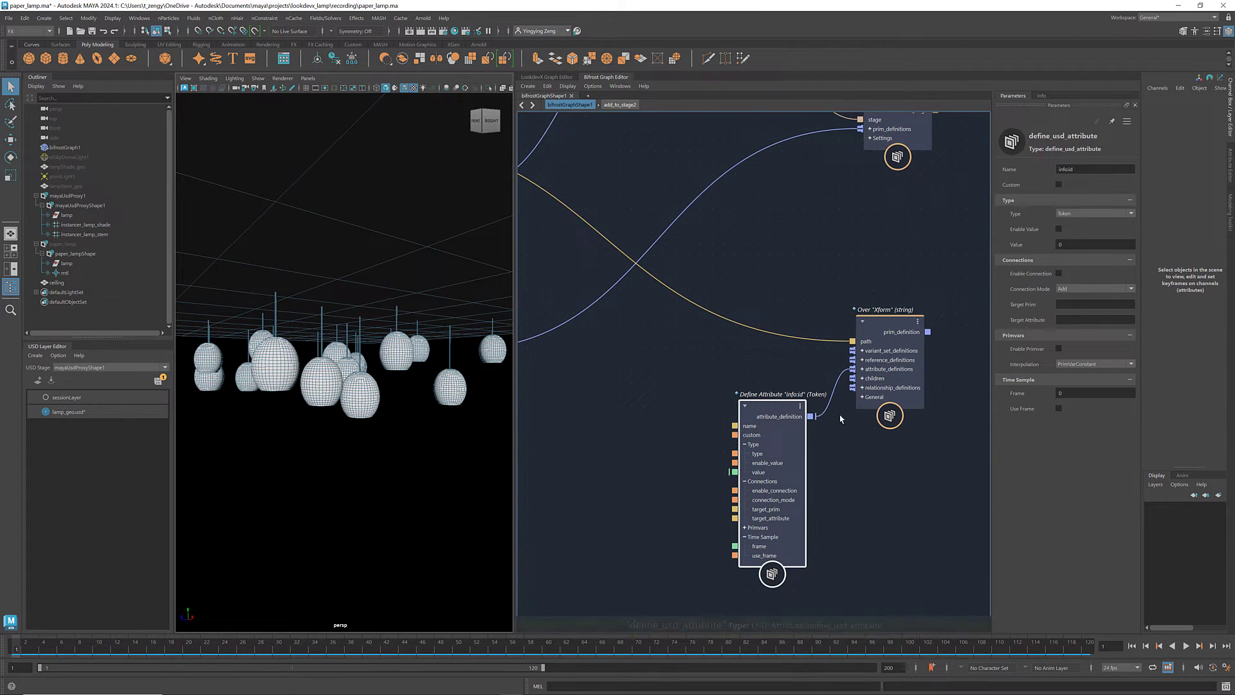
left_click(1046, 169)
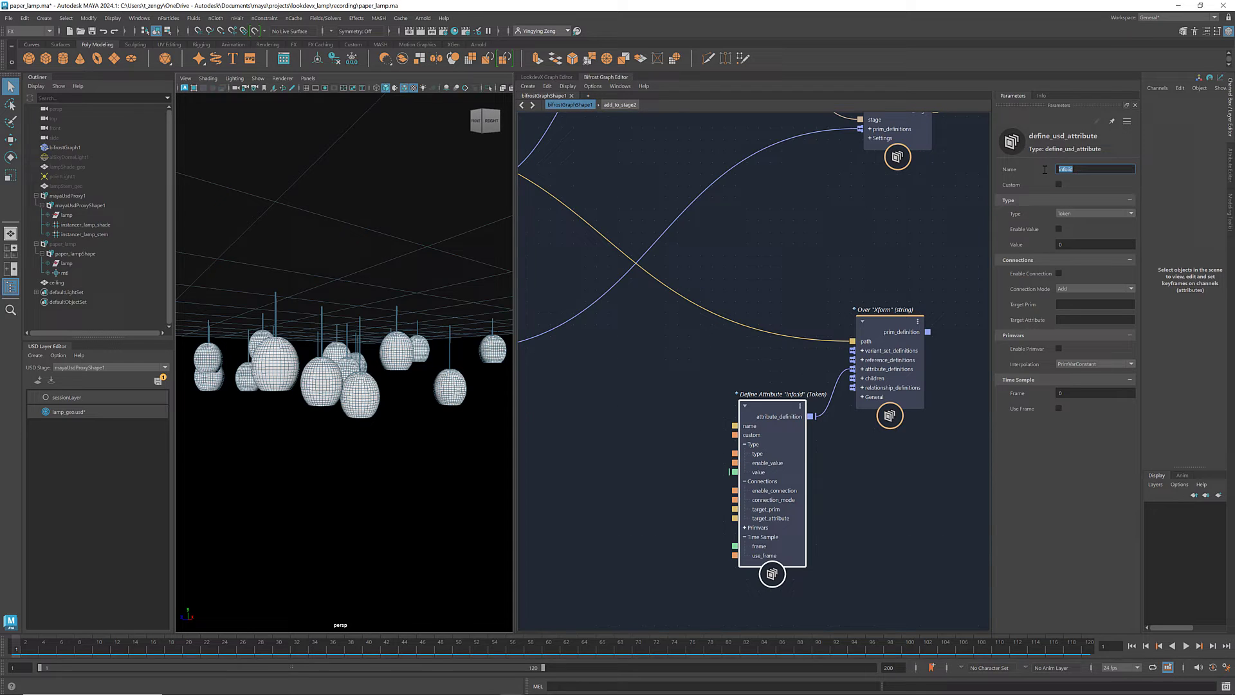
type("customID")
left_click(1059, 185)
- Set the customID type to IntArray with PrimVarVarying primvar interpolation
left_click(1131, 213)
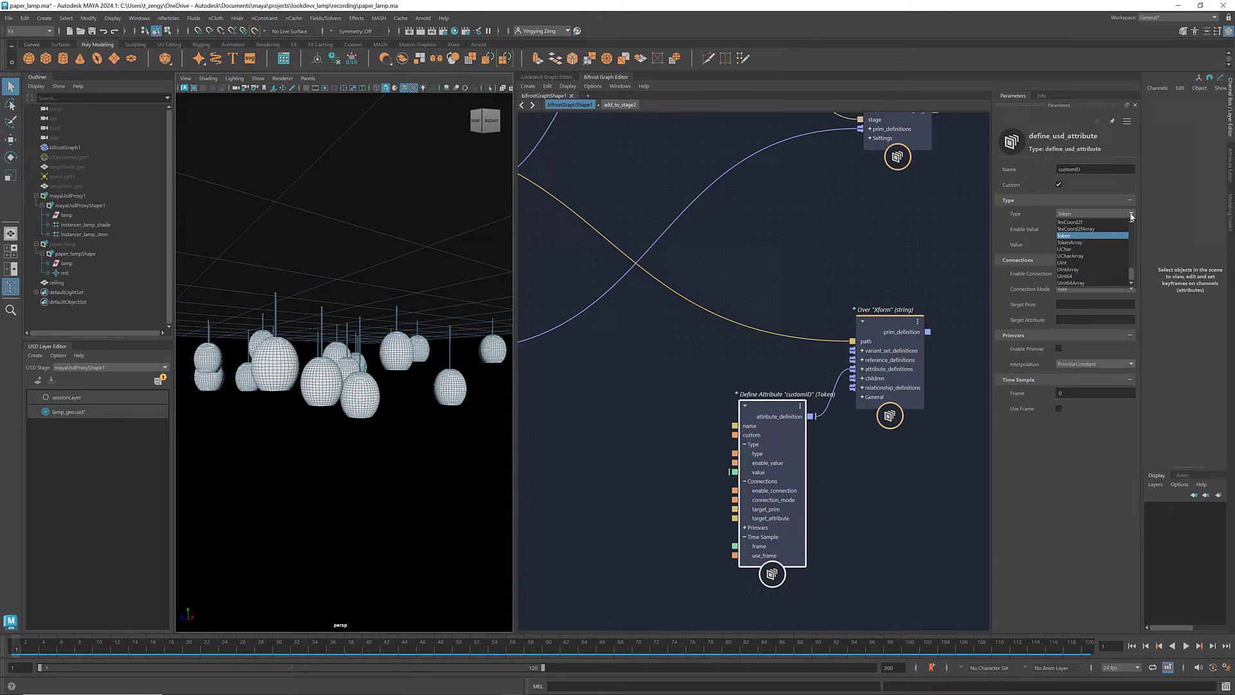
scroll(1115, 222, "up", 2)
scroll(1115, 223, "up", 2)
scroll(1115, 222, "up", 2)
scroll(1115, 223, "up", 2)
scroll(1113, 225, "up", 2)
scroll(1102, 244, "down", 2)
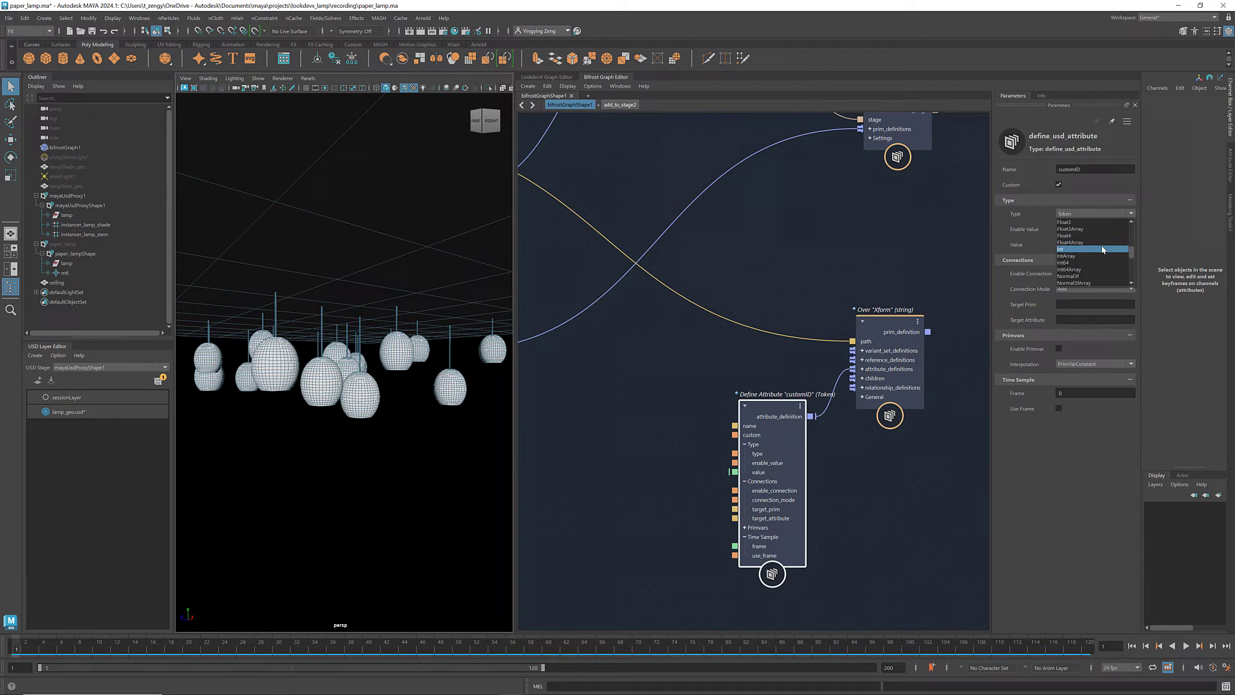
left_click(1079, 257)
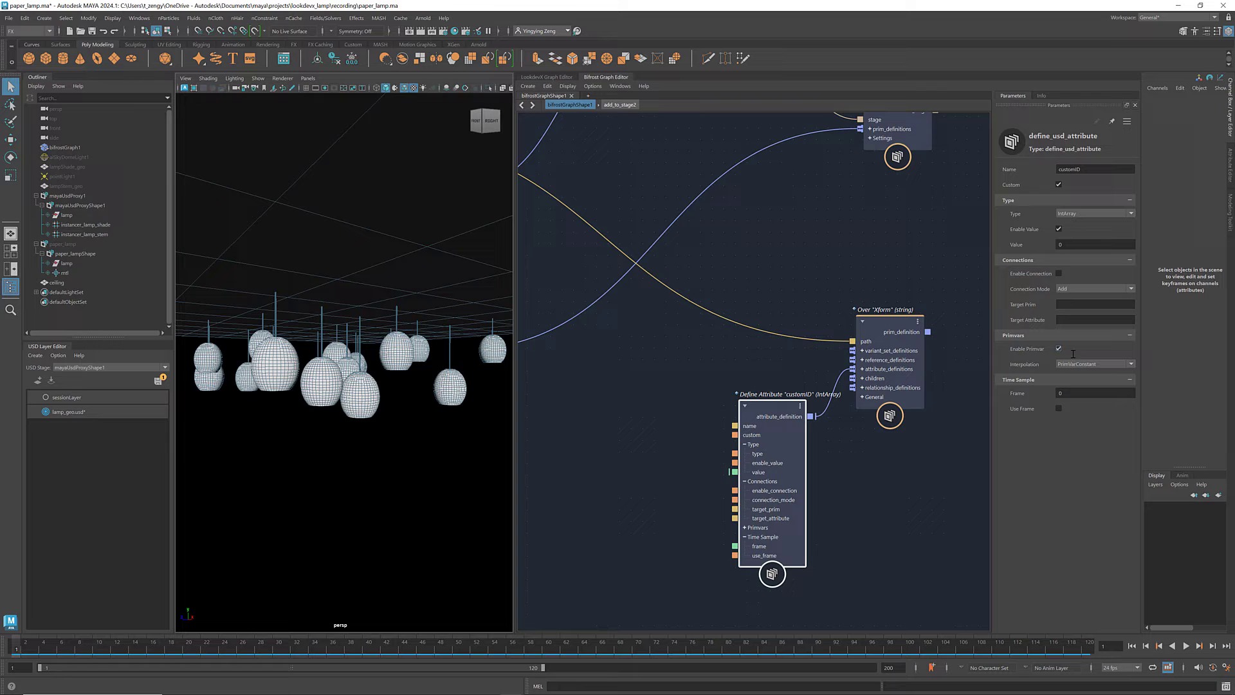
left_click(1131, 364)
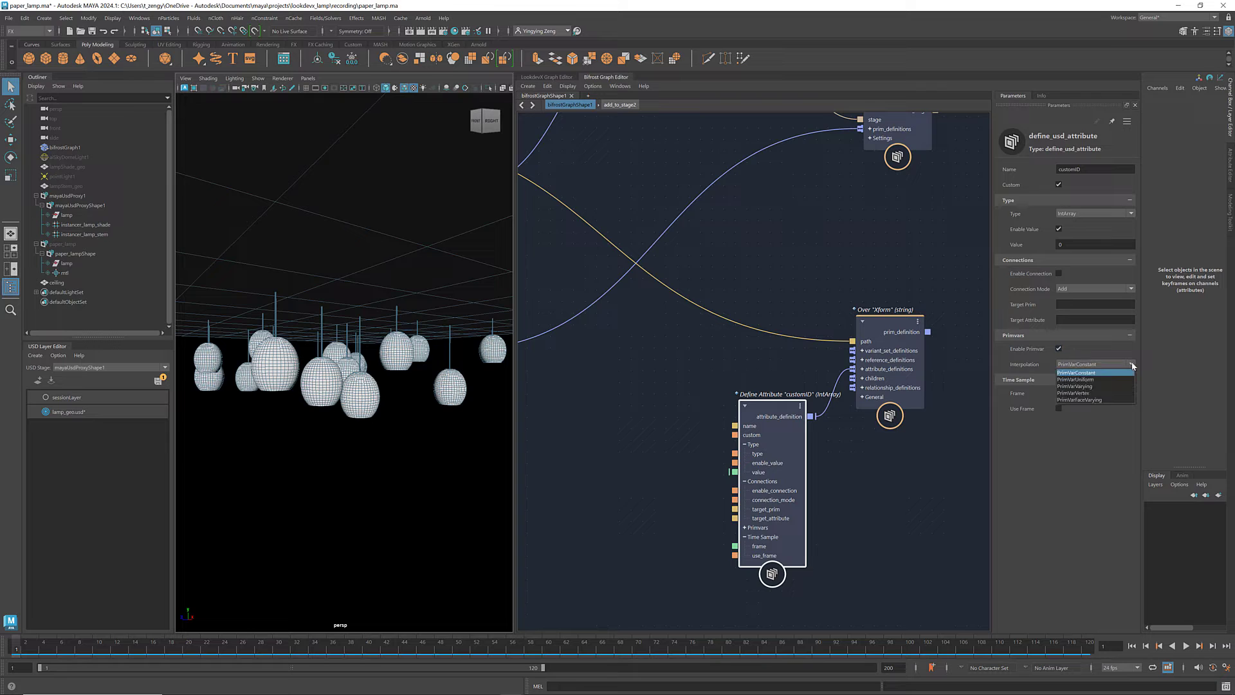
left_click(1097, 386)
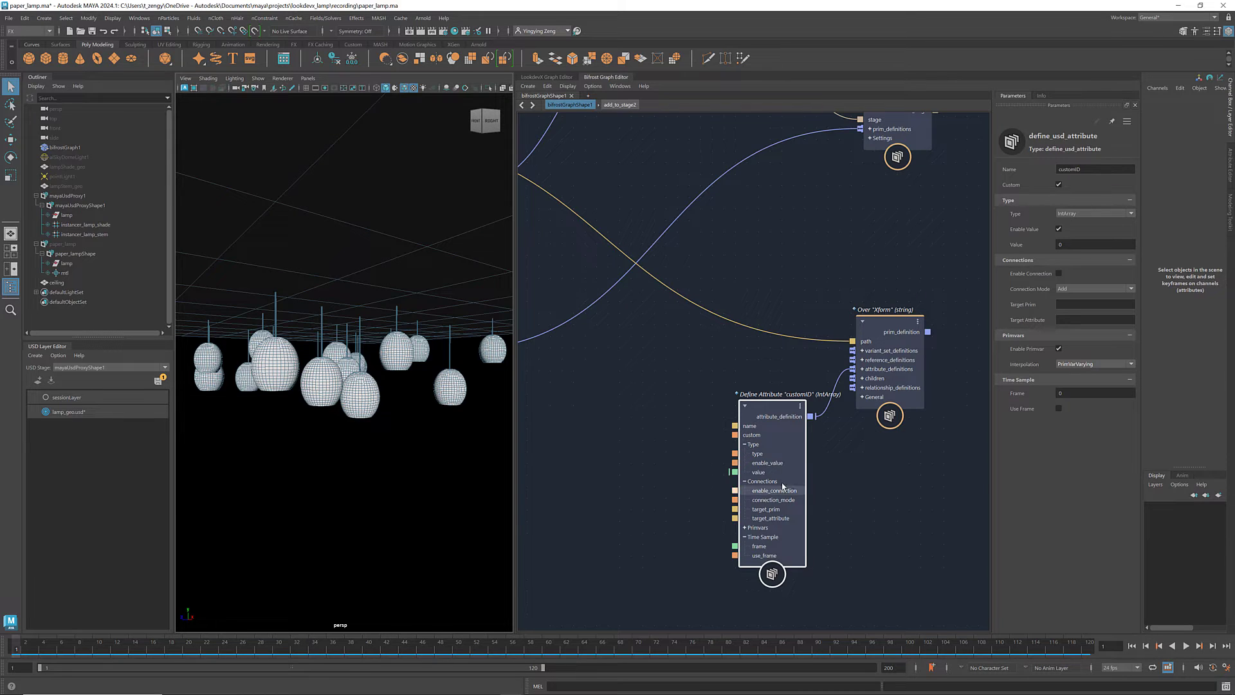
mouse_move(759, 472)
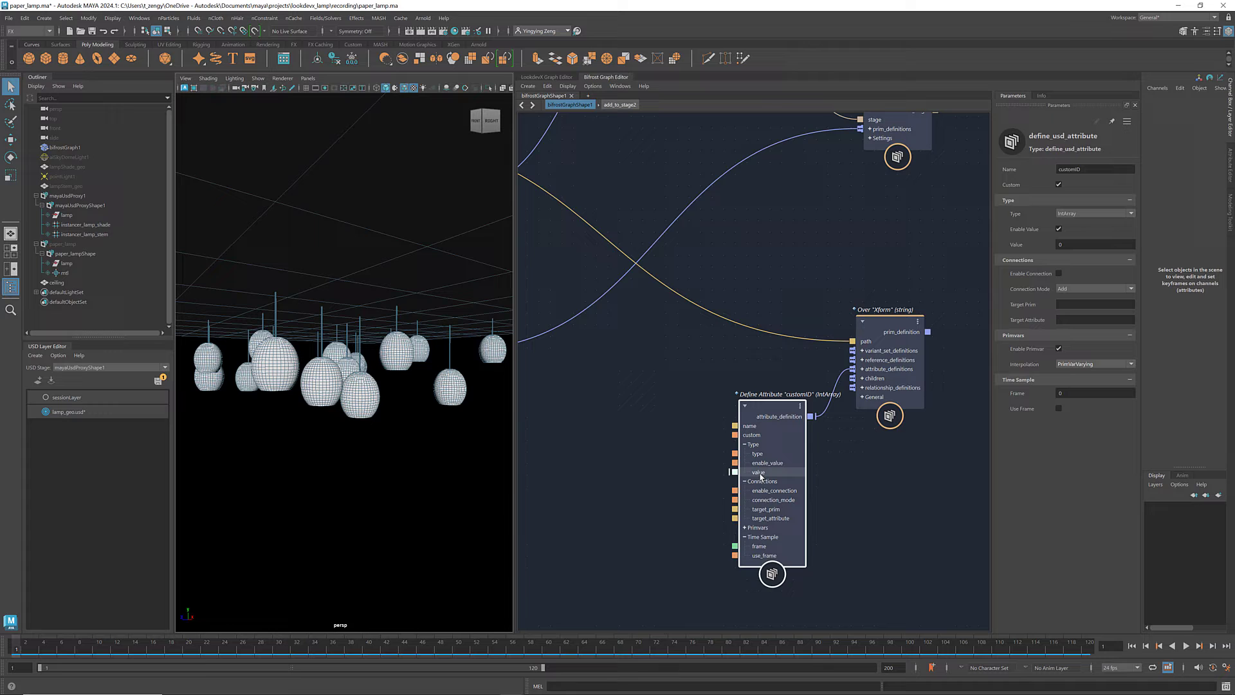
- Add a random_value_array node and place it left of the customID Define Attribute
scroll(750, 463, "down", 2)
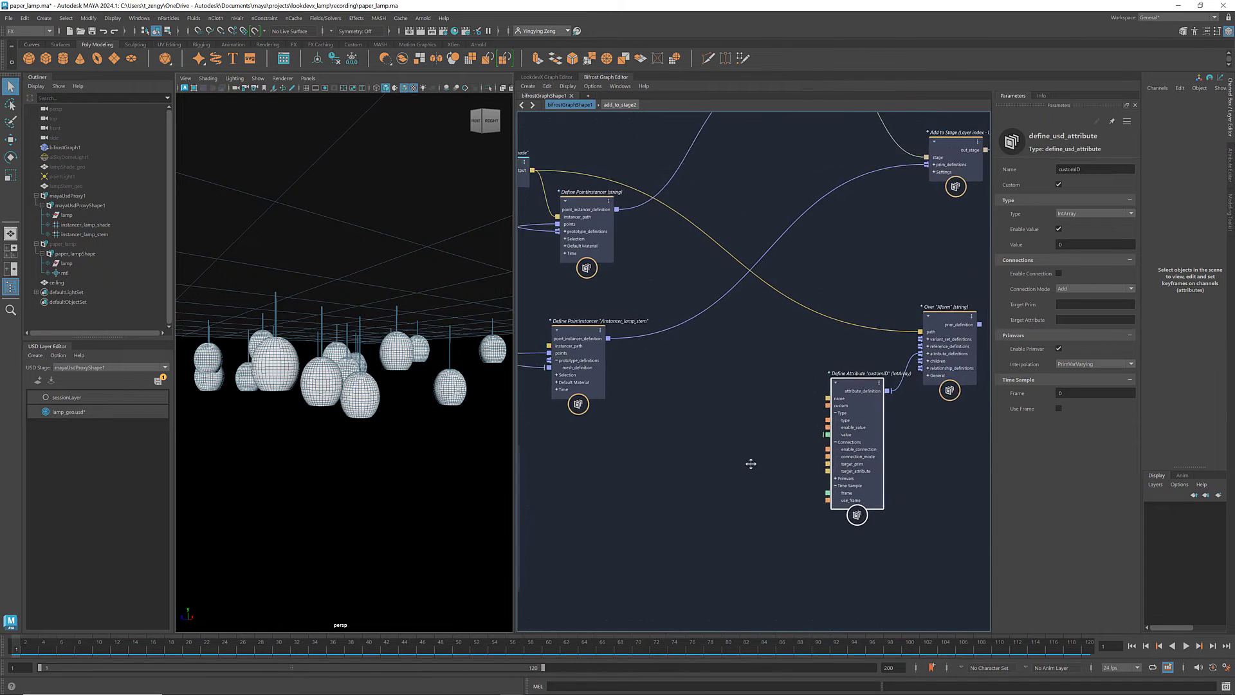
scroll(728, 410, "down", 2)
left_click(769, 488)
scroll(780, 380, "up", 3)
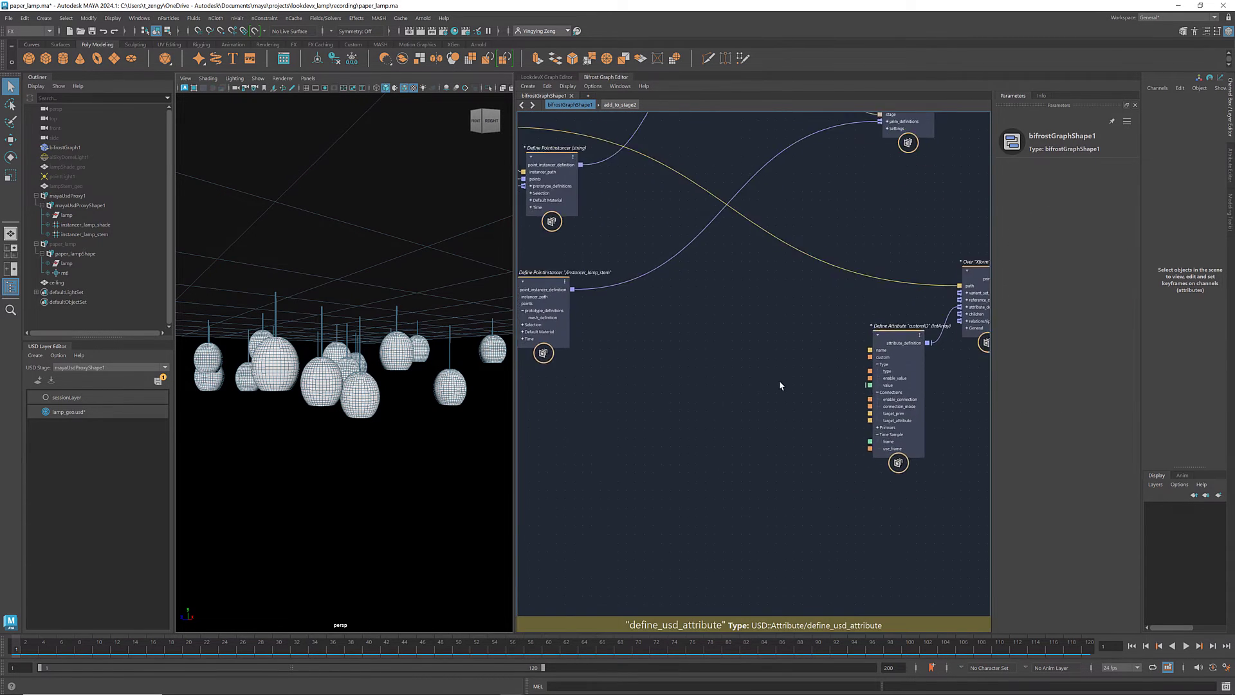
middle_click_drag(780, 380, 688, 404)
key("Tab")
type("ra")
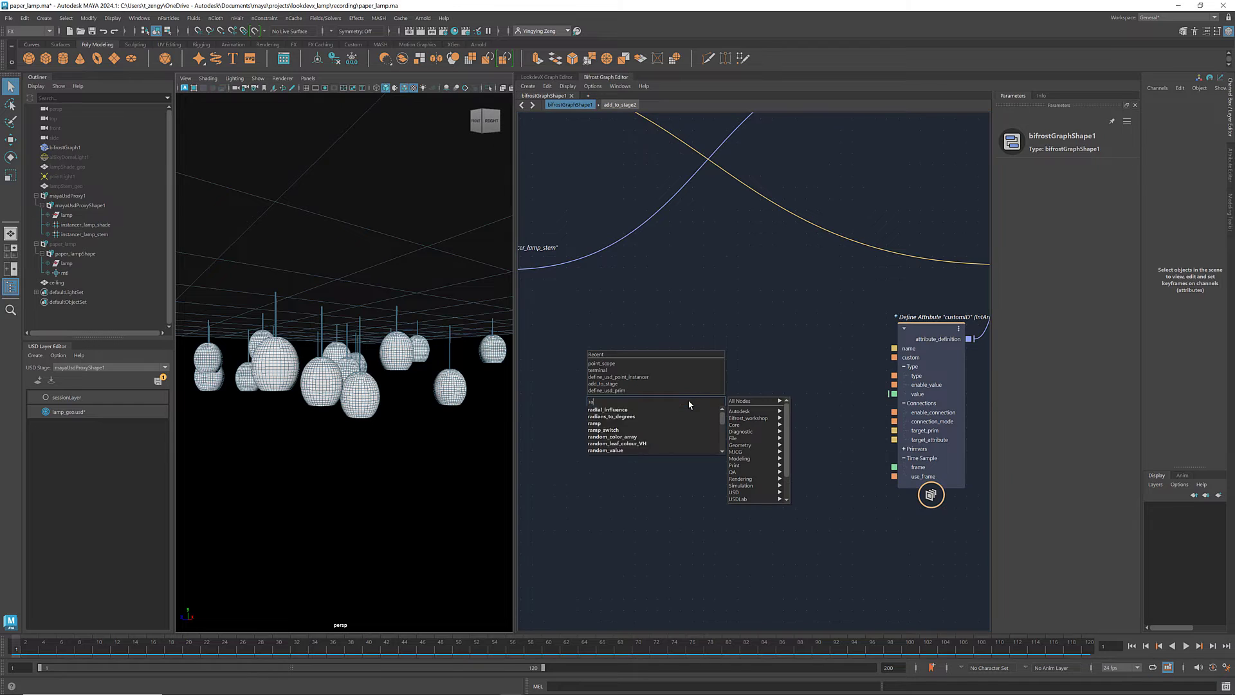
type("ndom_")
key("Down")
key("Down")
key("Down")
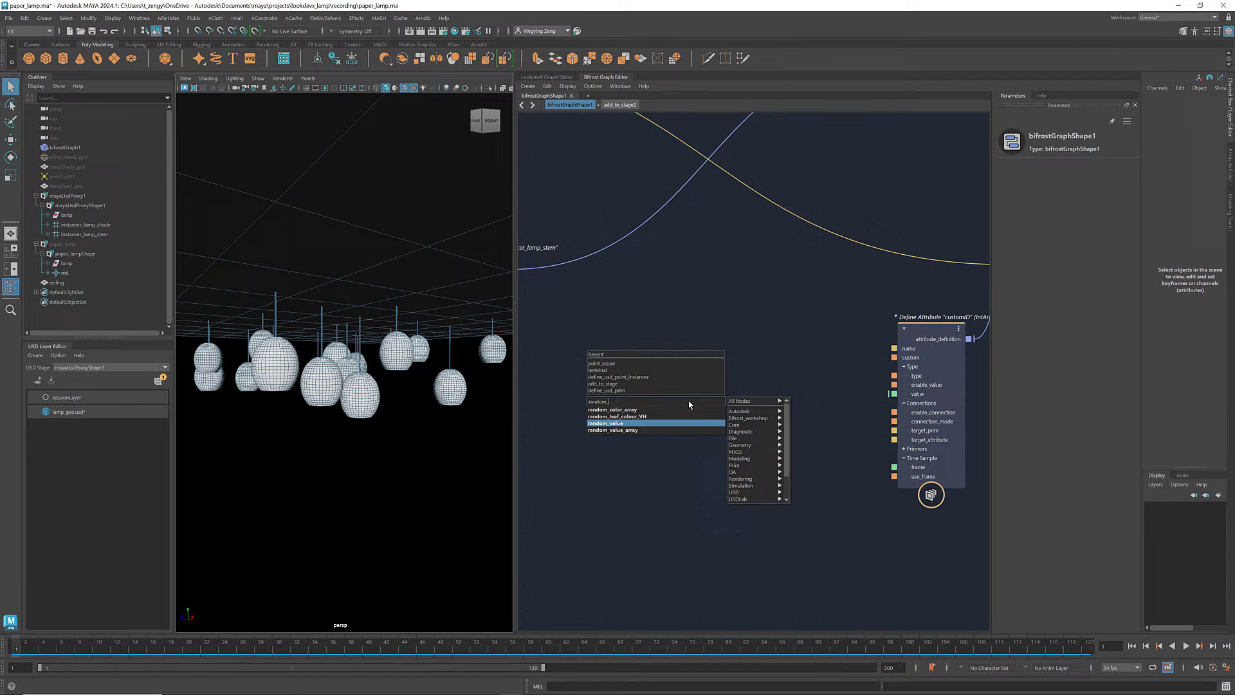
key("Down")
key("Return")
left_click_drag(693, 422, 727, 379)
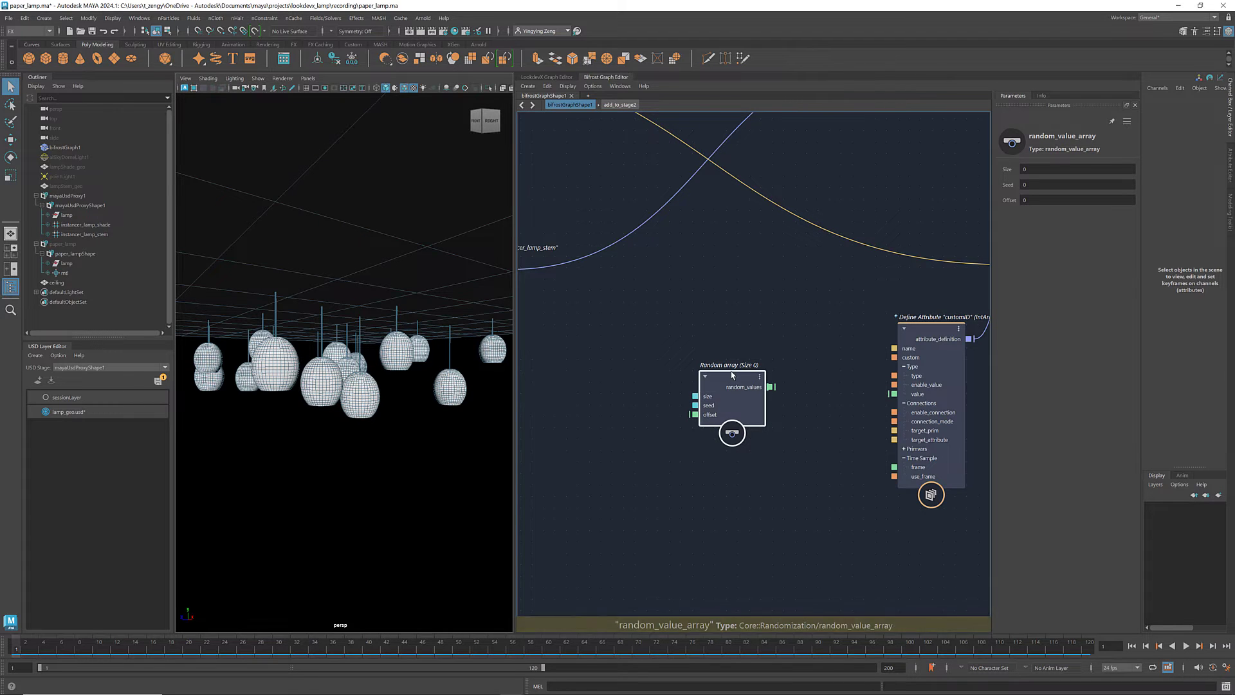
- Bring the Scatter points node into view and search for get_point_count beside it
mouse_move(650, 459)
middle_mouse_down()
mouse_move(834, 460)
mouse_move(881, 443)
middle_mouse_up()
scroll(836, 450, "down", 3)
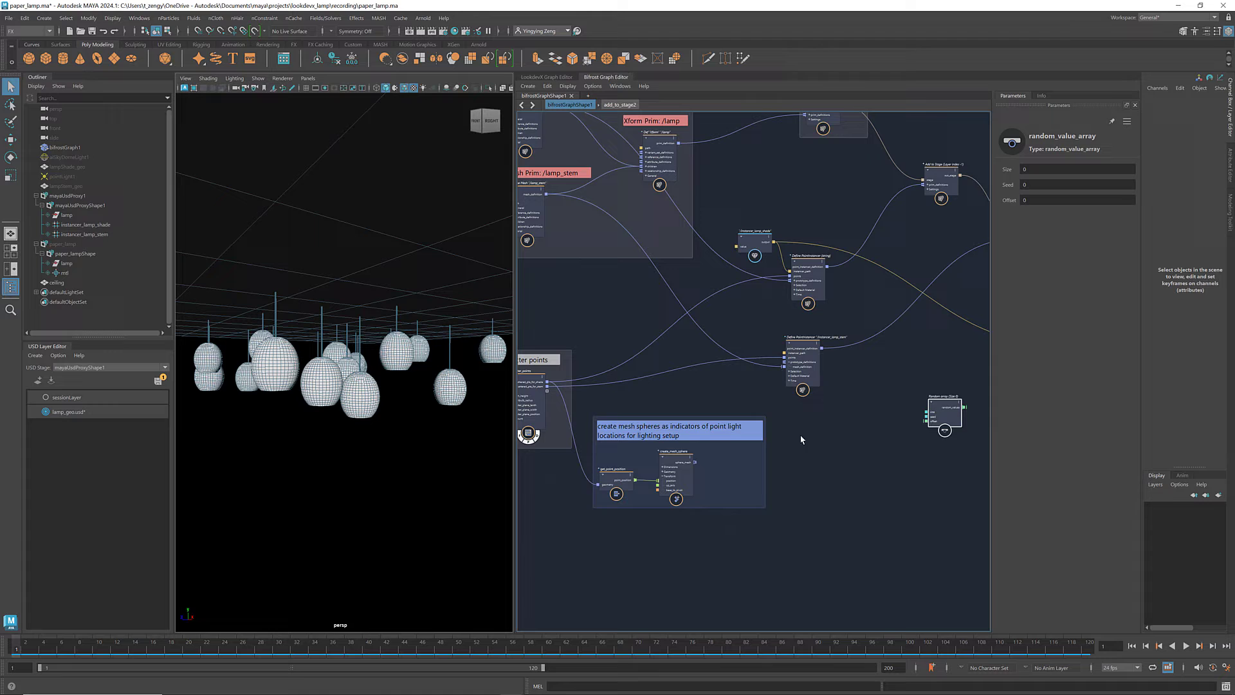
left_click_drag(676, 418, 676, 456)
scroll(797, 424, "up", 2)
scroll(804, 426, "up", 2)
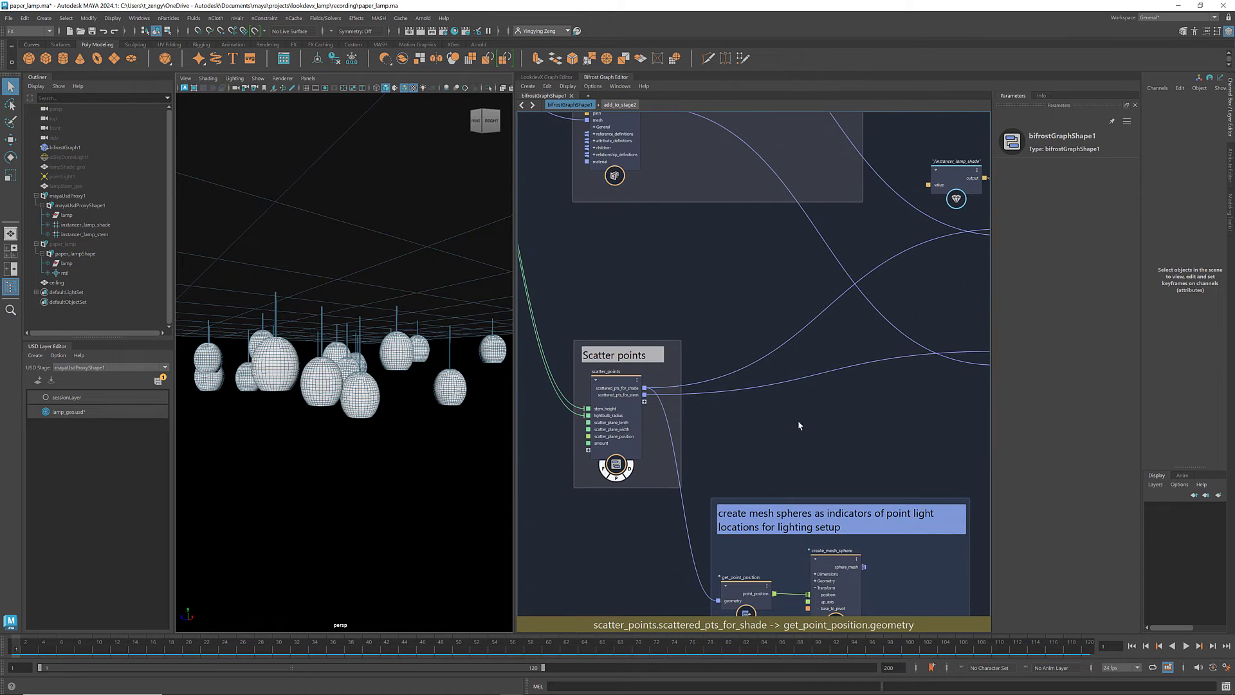
key("Tab")
type("get_poi")
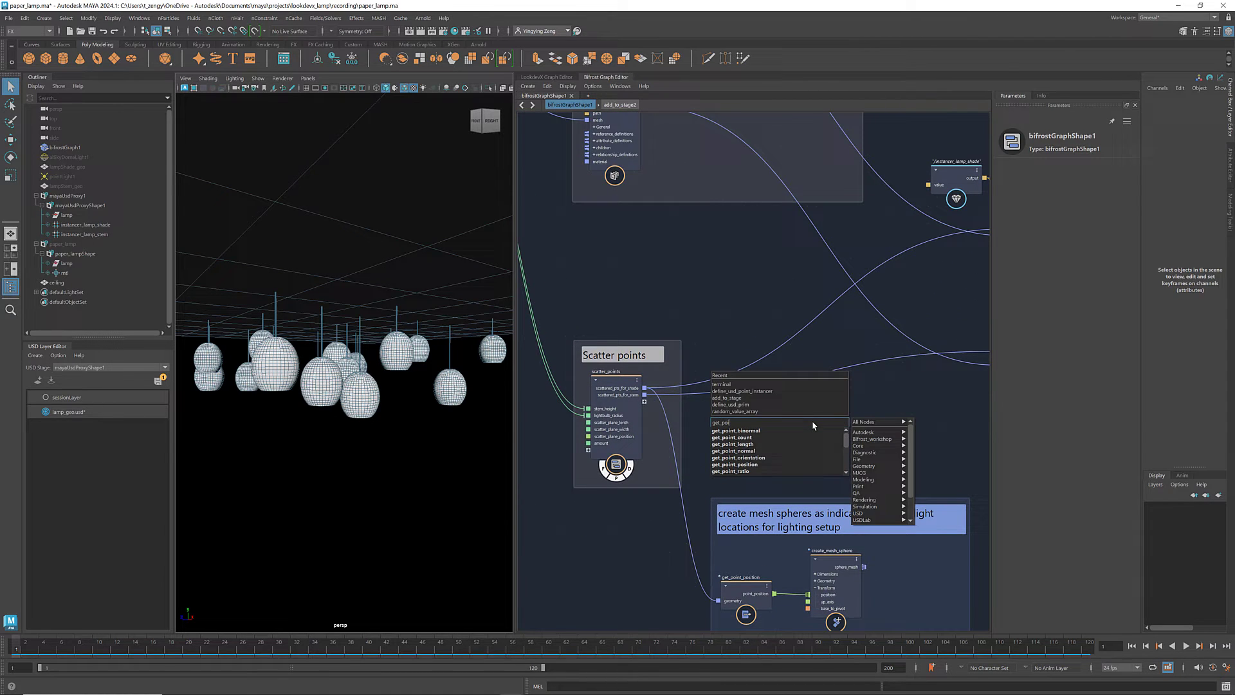
type("nt_cou")
- Create a get_point_count node fed by the scattered shade points
key("Return")
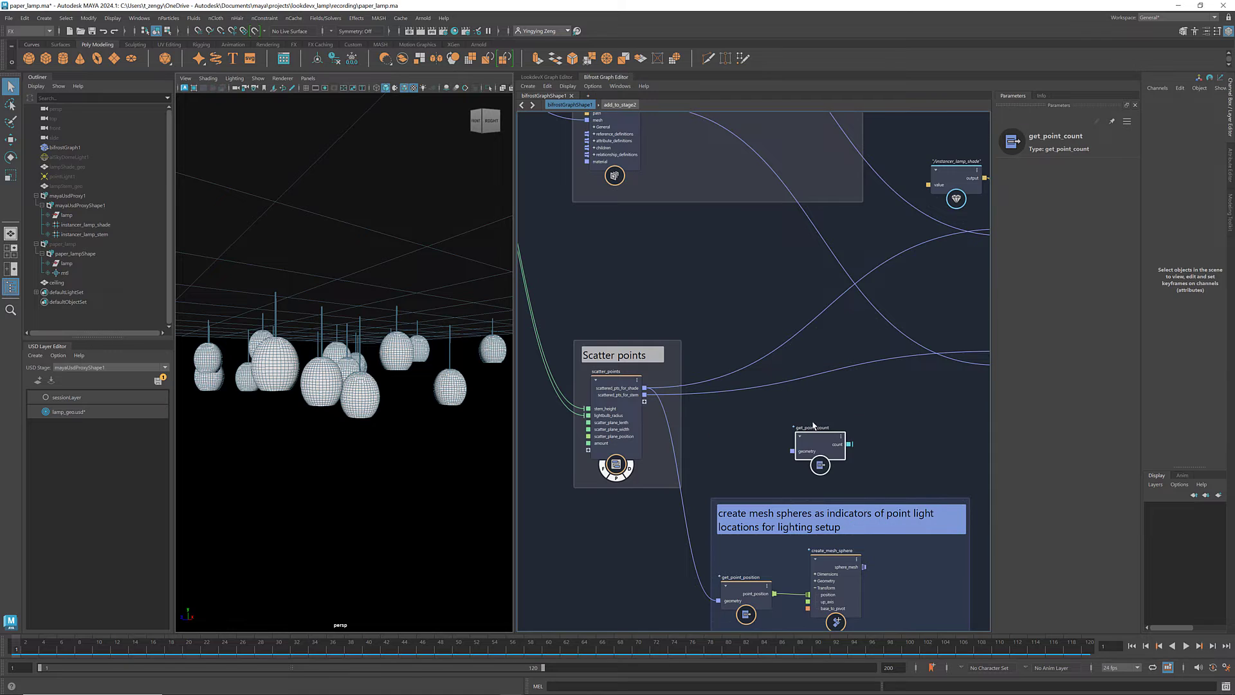
left_click_drag(644, 389, 801, 453)
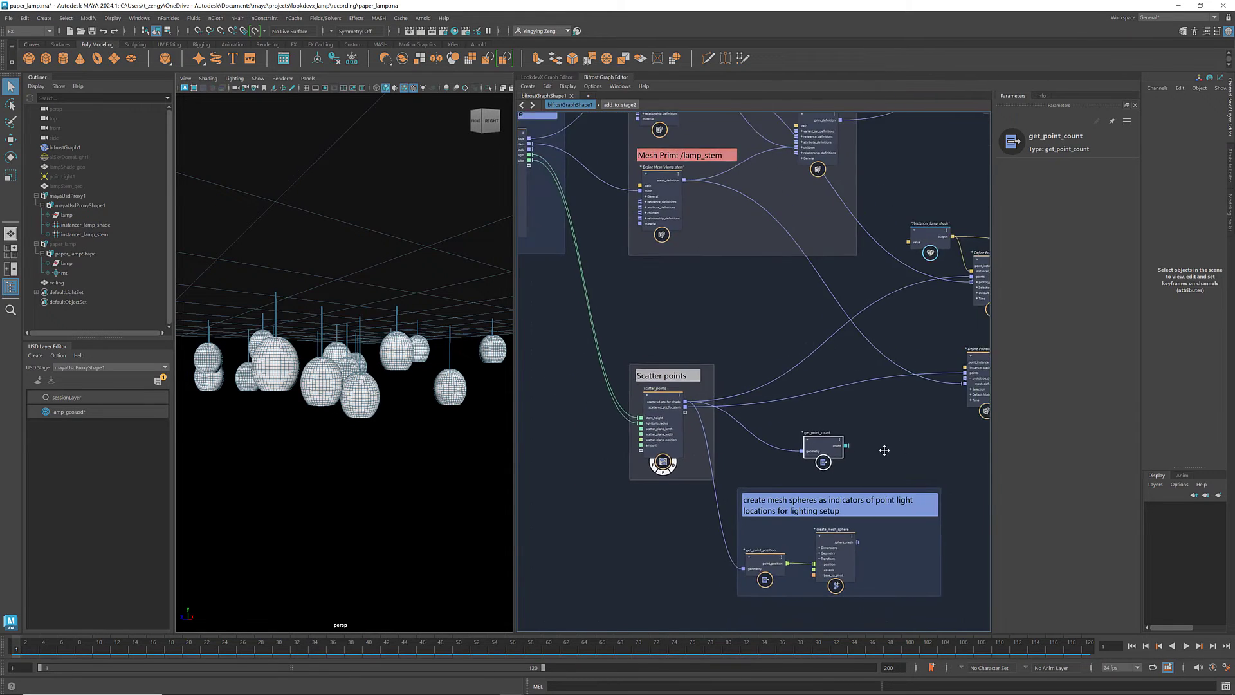
middle_click_drag(879, 455, 823, 449)
middle_click_drag(888, 485, 763, 491)
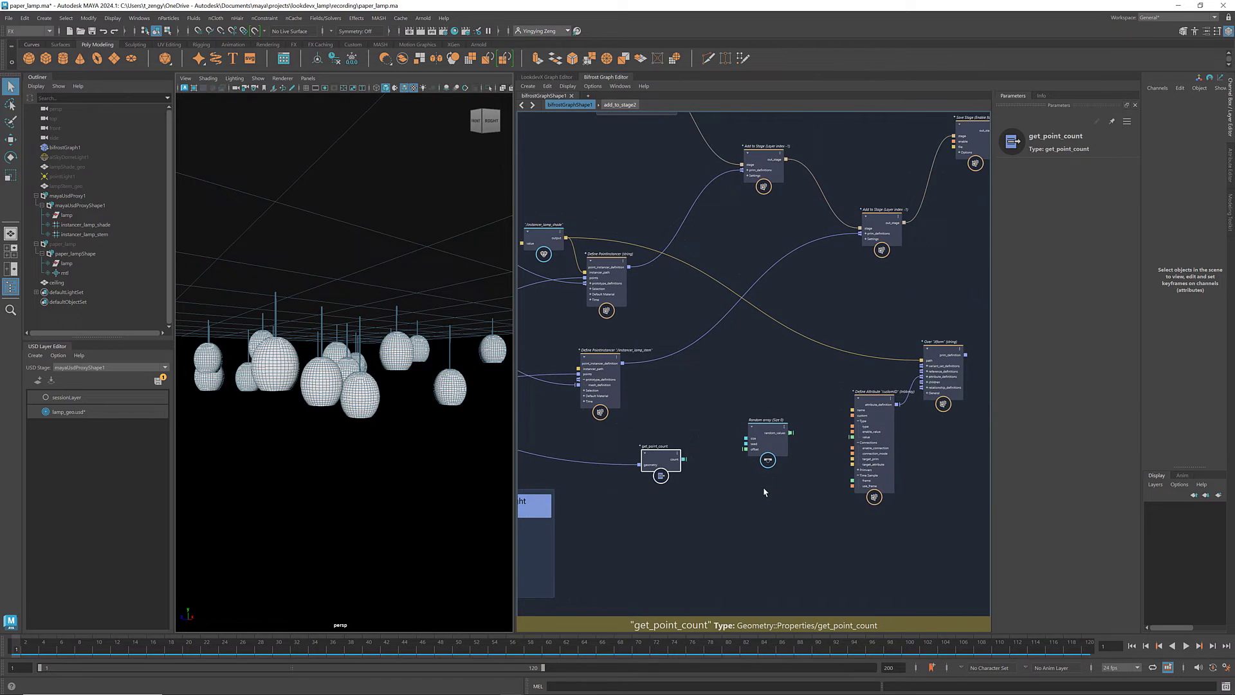
scroll(764, 491, "up", 2)
- Wire the point count into the random array's size port
left_click(749, 453)
left_click_drag(649, 447, 725, 466)
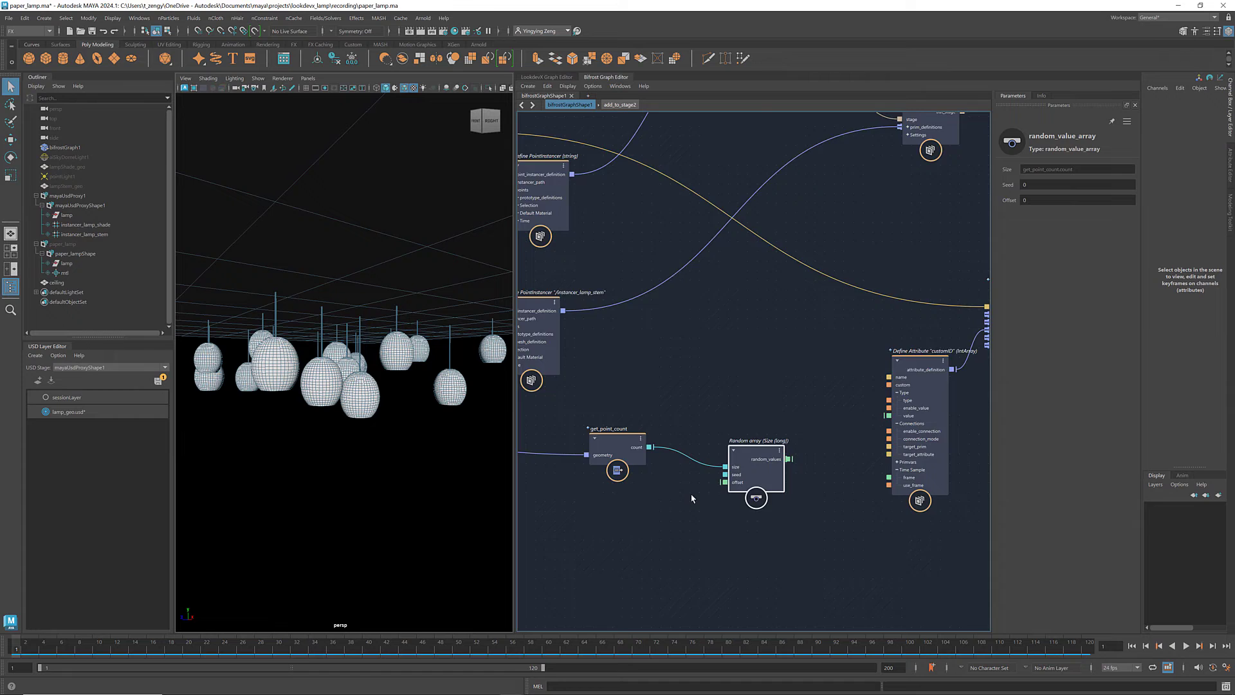
scroll(738, 504, "down", 1)
left_click(665, 396)
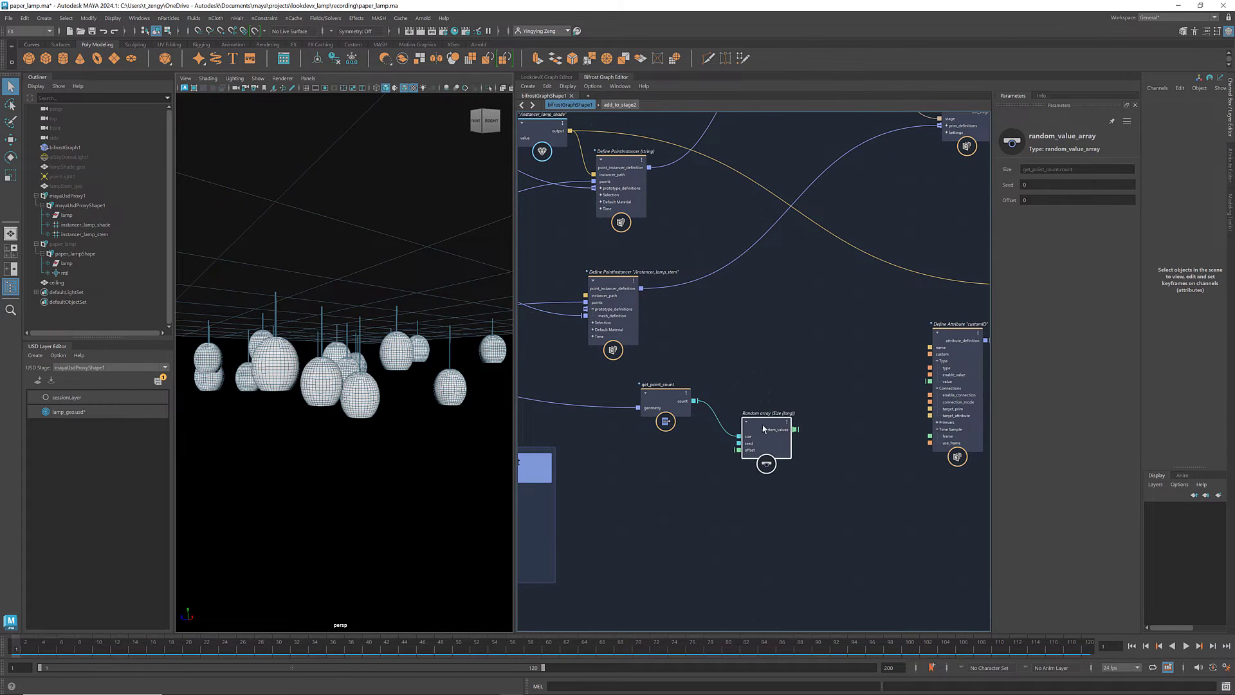
middle_click_drag(849, 459, 794, 463)
left_click(805, 466)
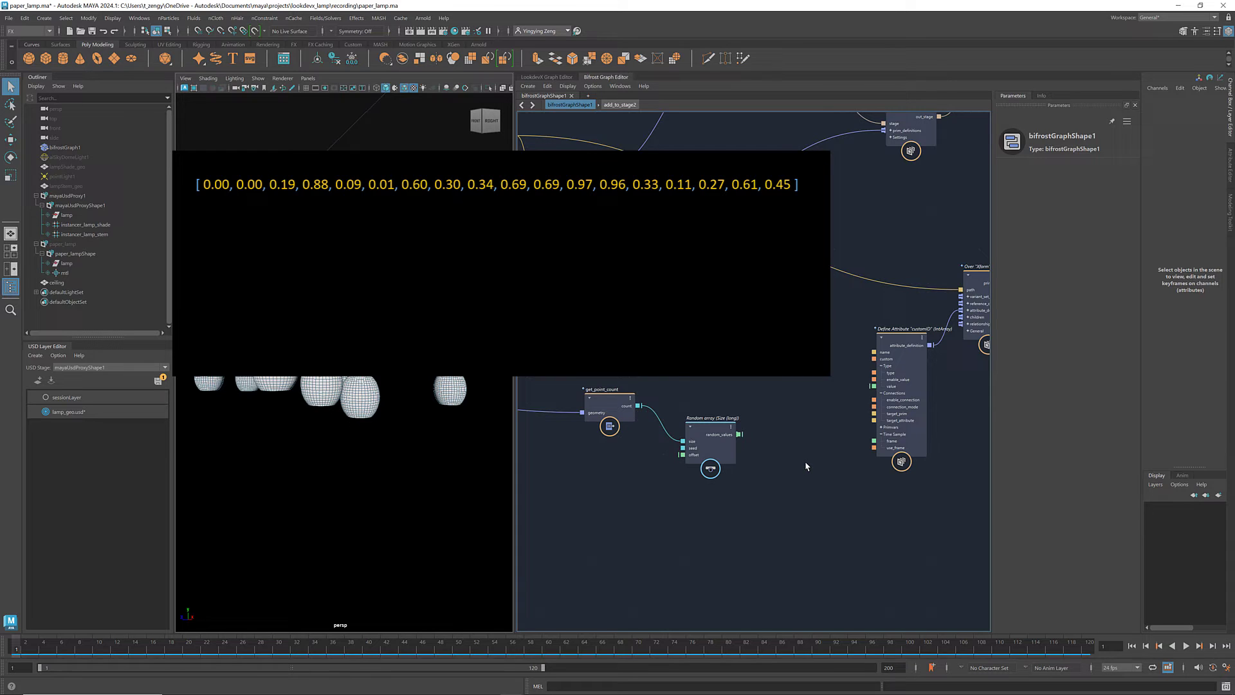
- Add a multiply node that scales the random values by a constant value of 4
key("Tab")
type("multiply")
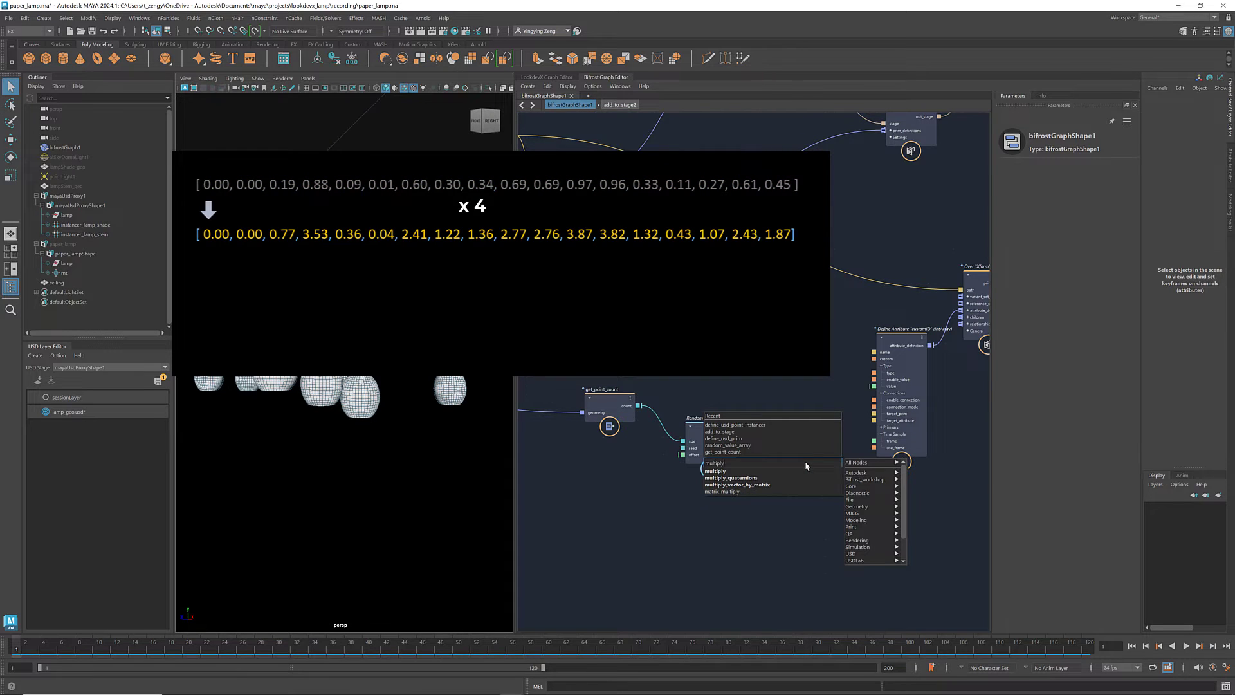
key("Return")
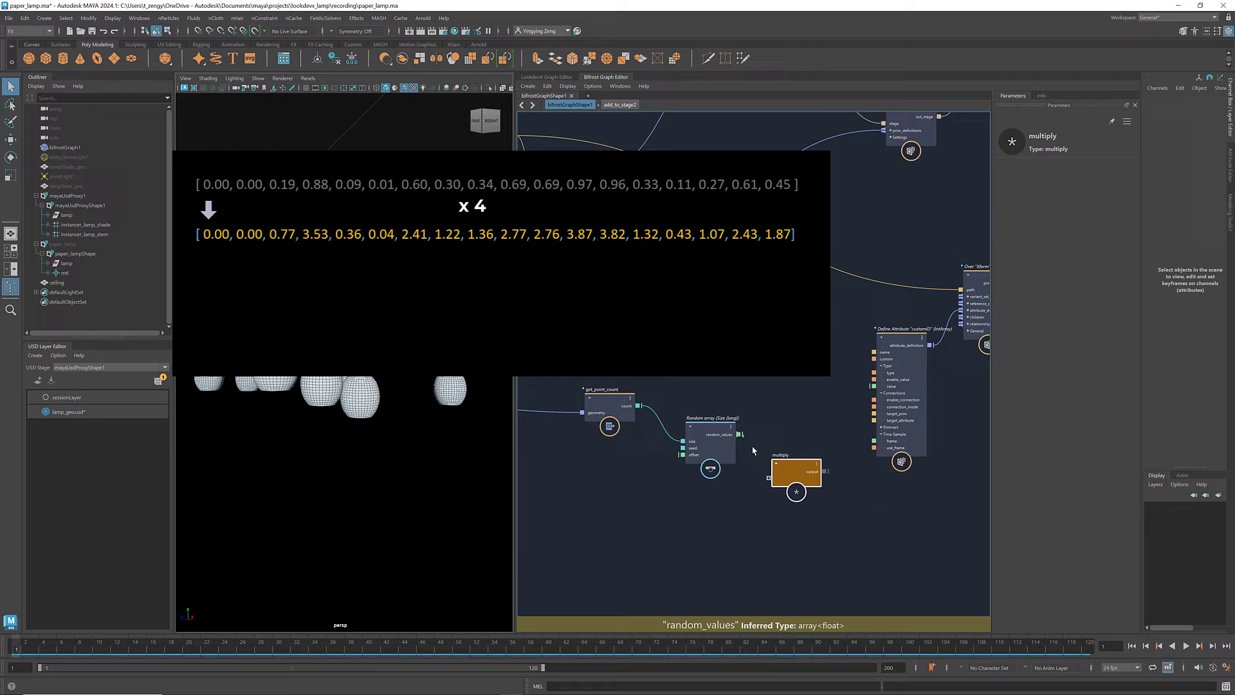
left_click_drag(739, 434, 768, 478)
right_click(787, 487)
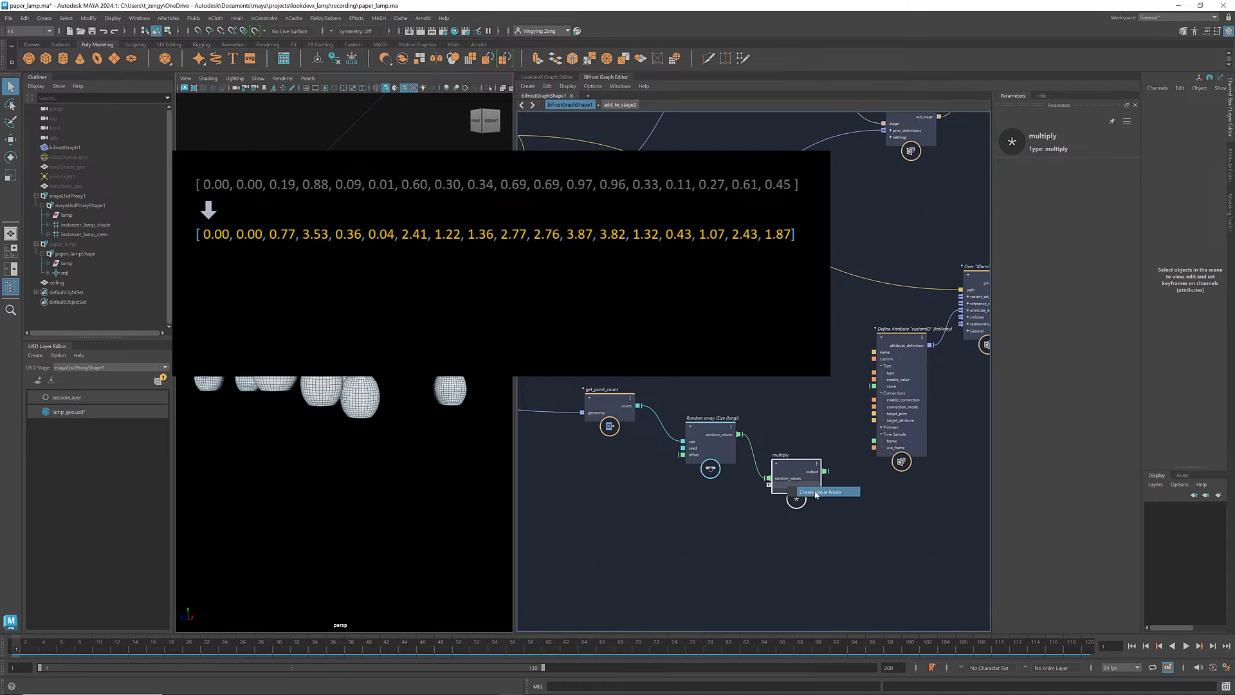
left_click(816, 492)
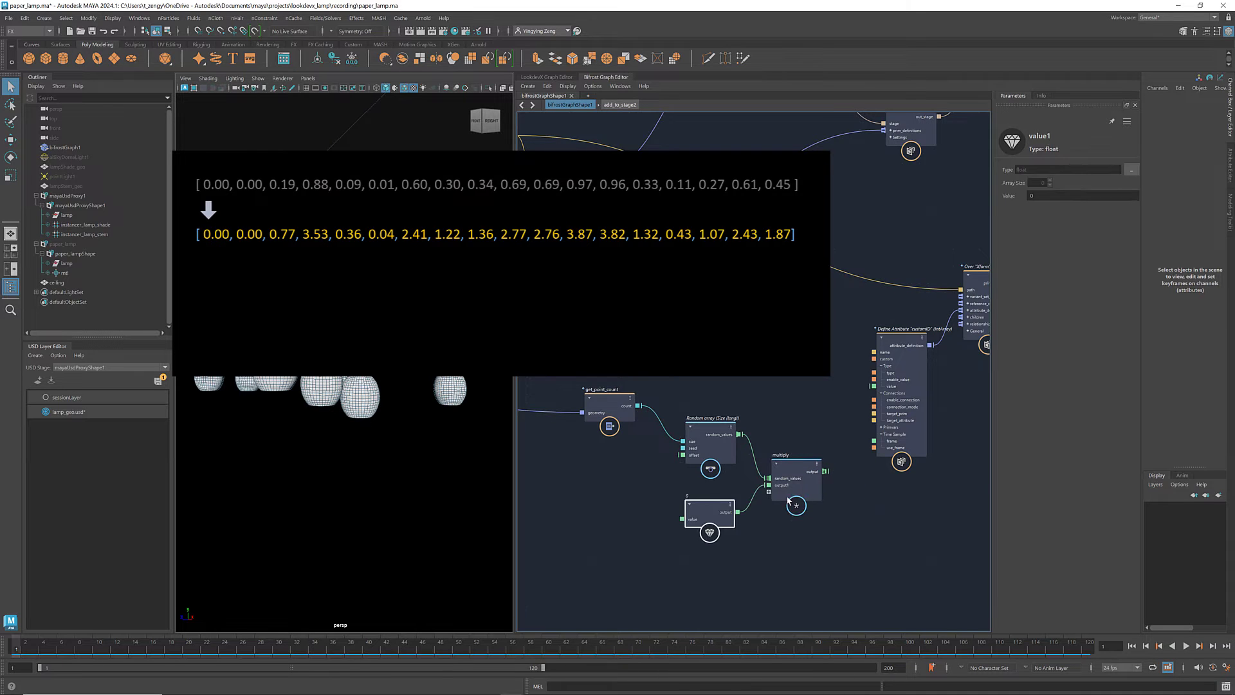
left_click(1047, 196)
type("4")
key("Return")
- Move the customID Define Attribute node right to make room
middle_click_drag(883, 515, 722, 532)
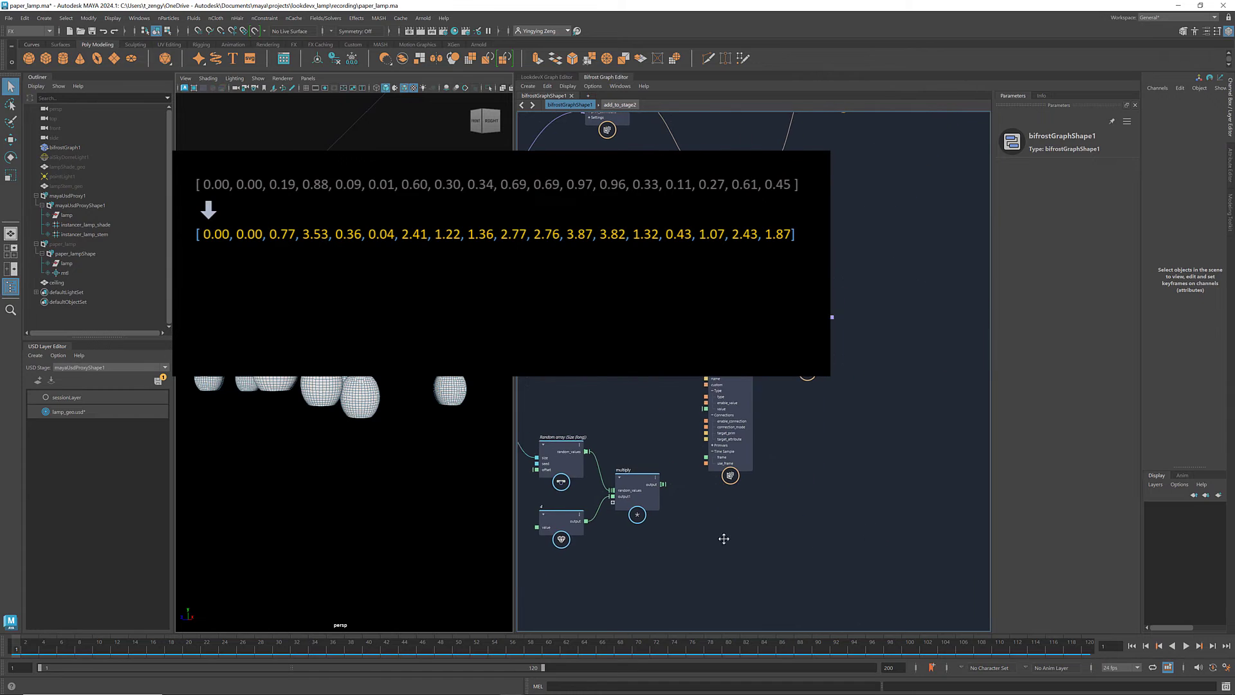
left_click(725, 464)
left_click_drag(727, 418, 852, 405)
left_click(771, 450)
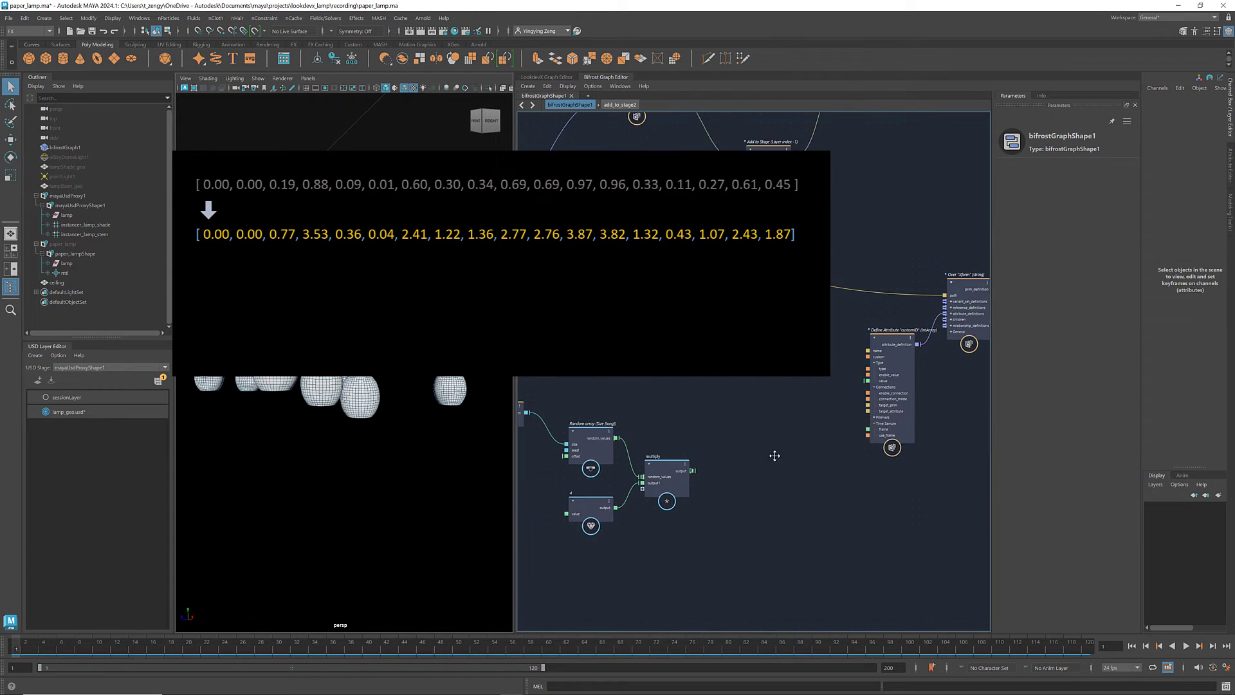
scroll(804, 450, "up", 3)
- Add a round_to_floor node fed by the multiply output
key("Tab")
type("round")
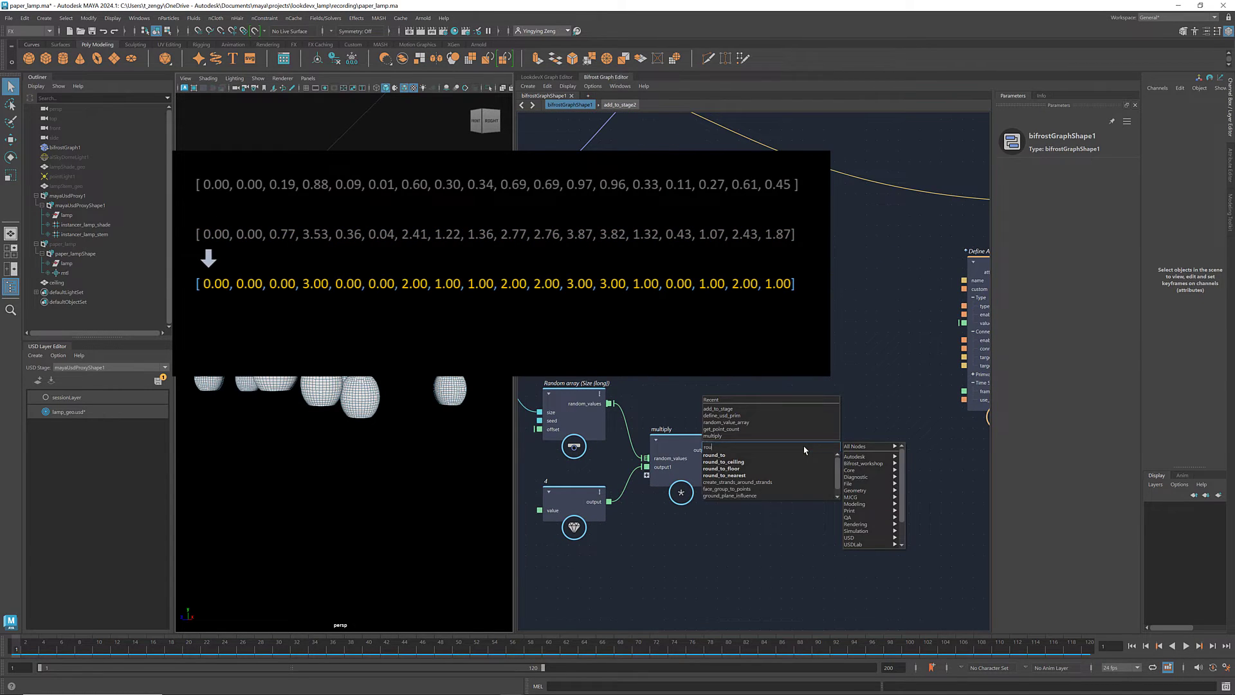
key("Down")
key("Down")
key("Down")
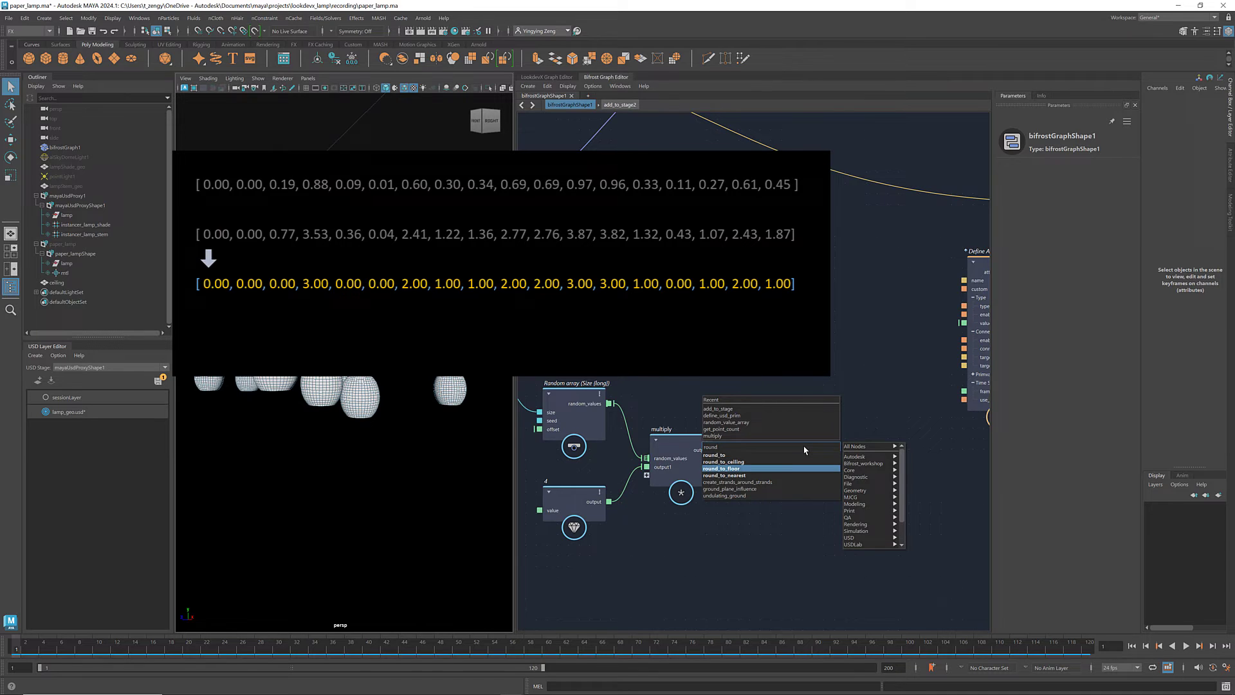
key("Return")
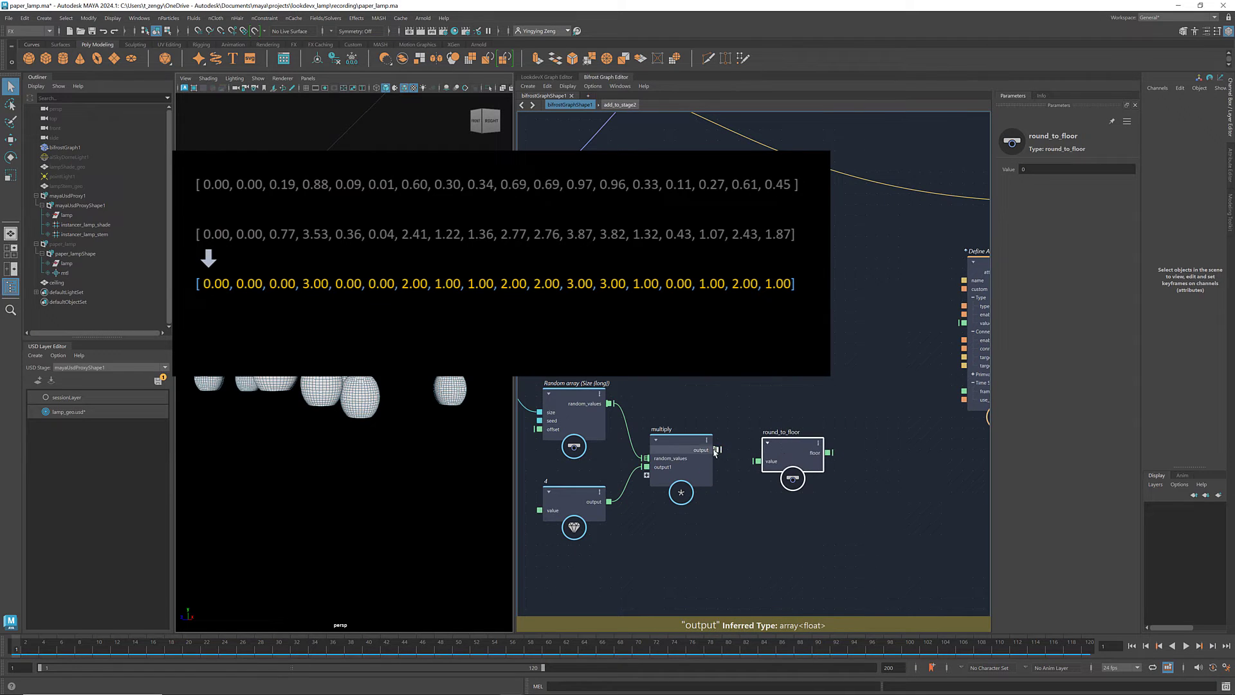
mouse_move(716, 450)
left_mouse_down()
mouse_move(755, 459)
mouse_move(783, 444)
left_mouse_up()
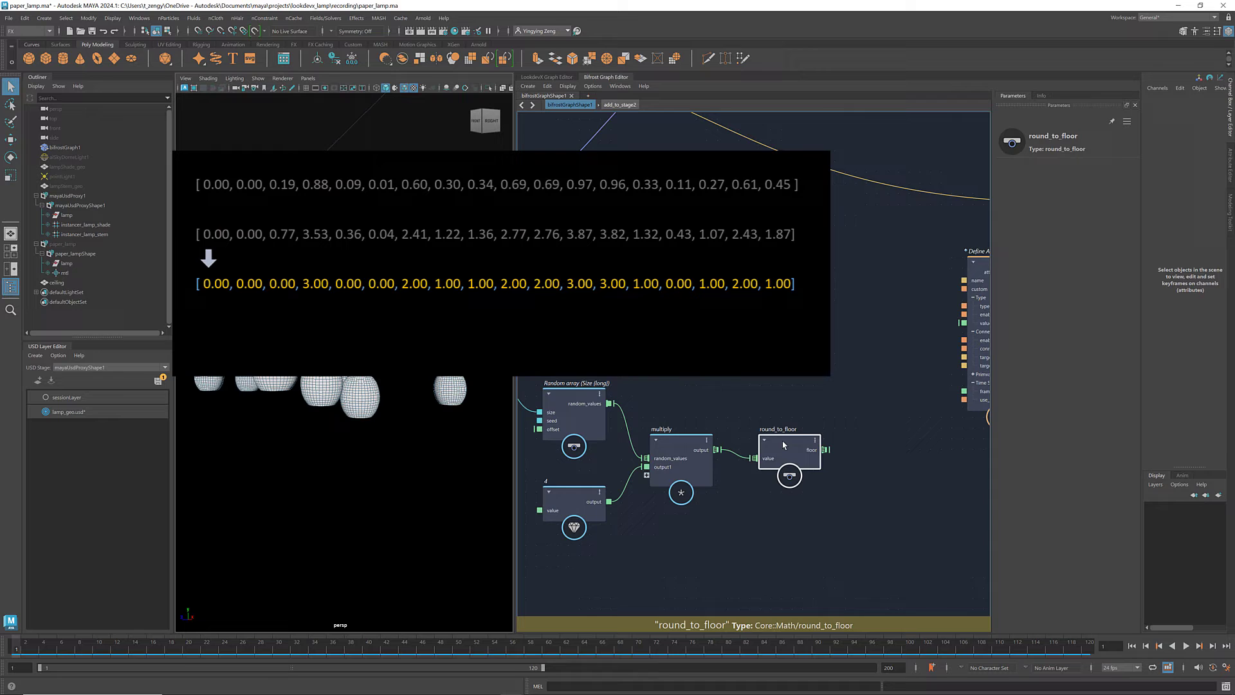
left_click(862, 476)
middle_click_drag(897, 475, 784, 483)
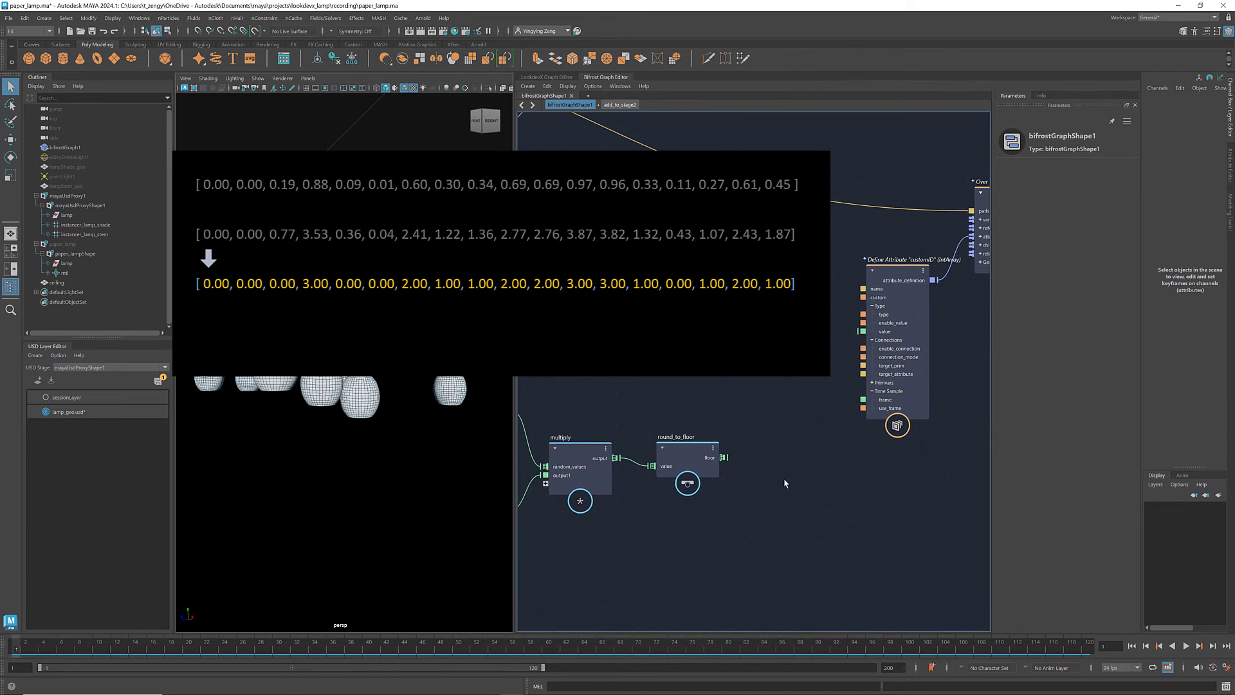
- Add a to_int node converting the floored values to integers
key("Tab")
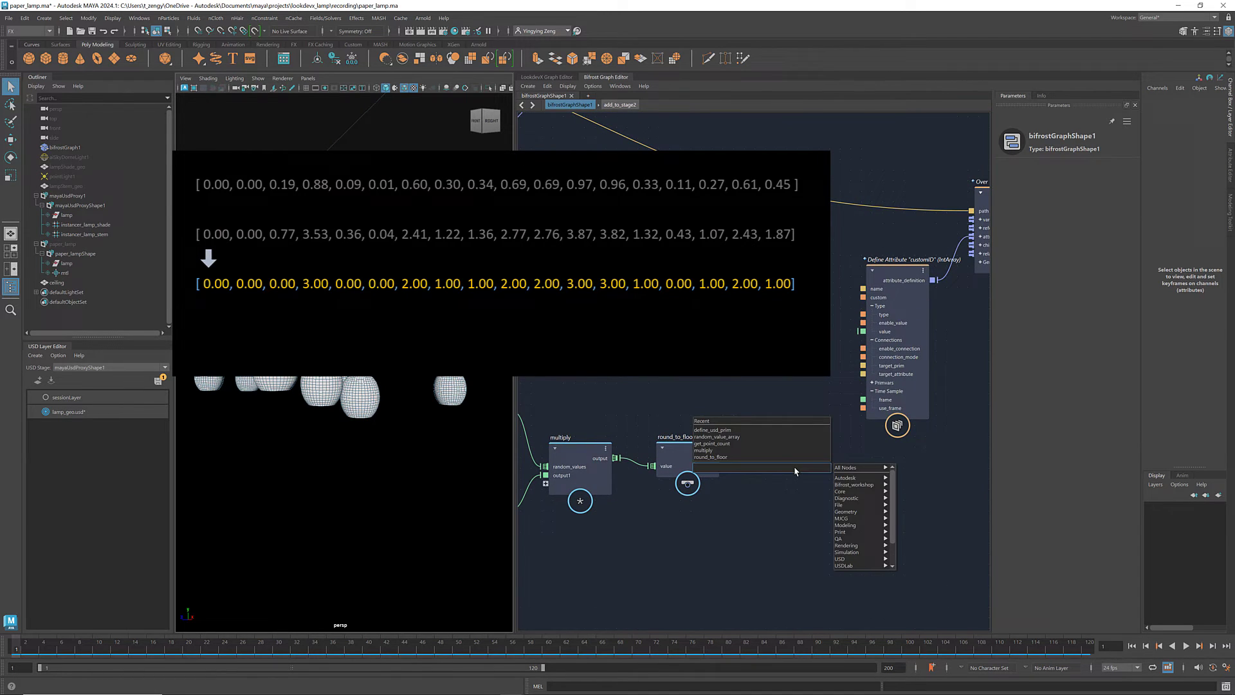
type("to_int")
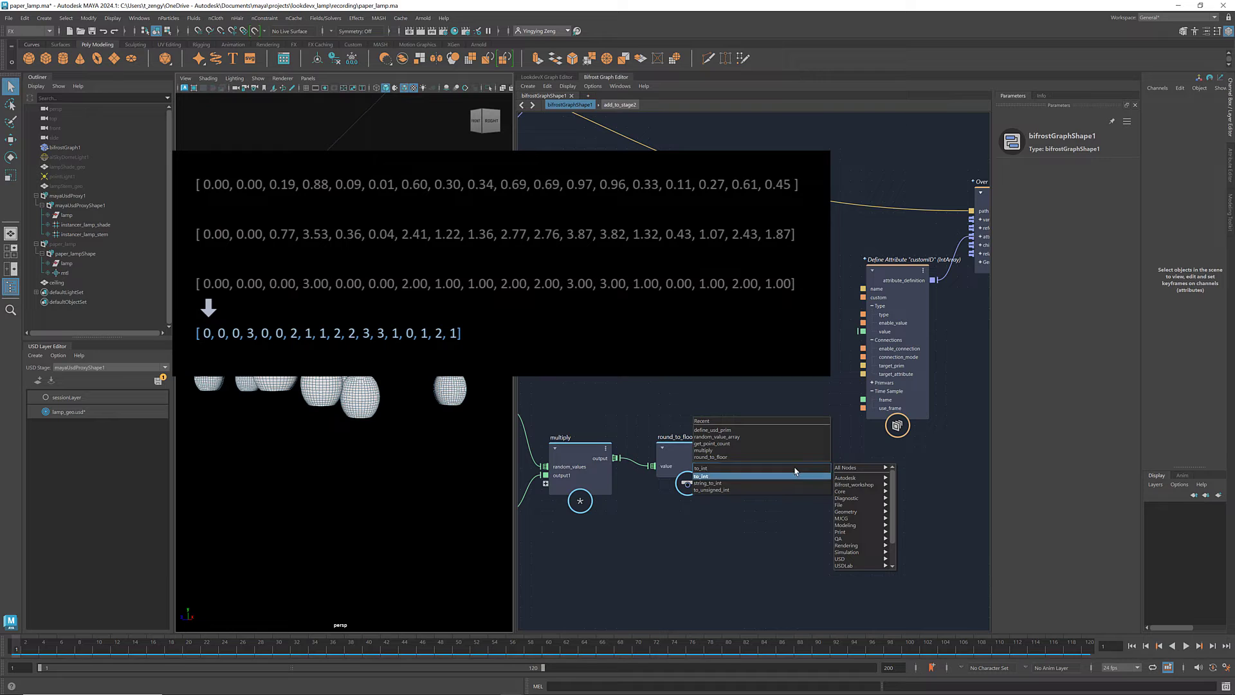
key("Return")
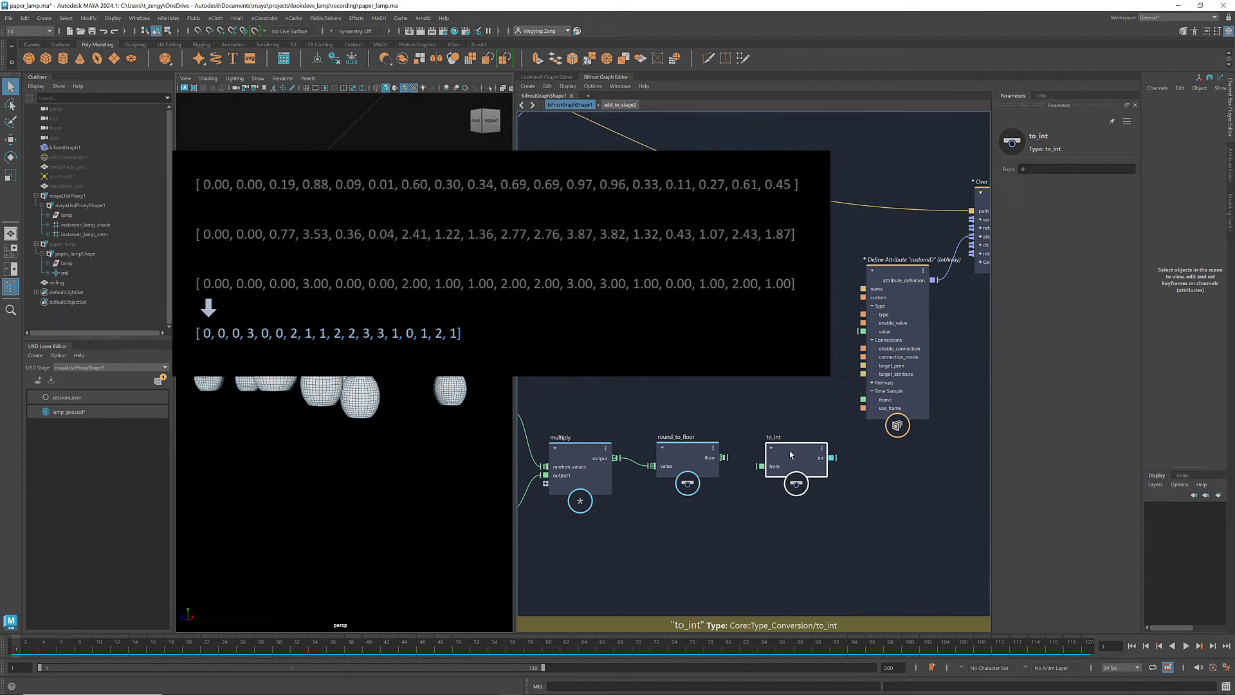
left_click_drag(723, 458, 759, 465)
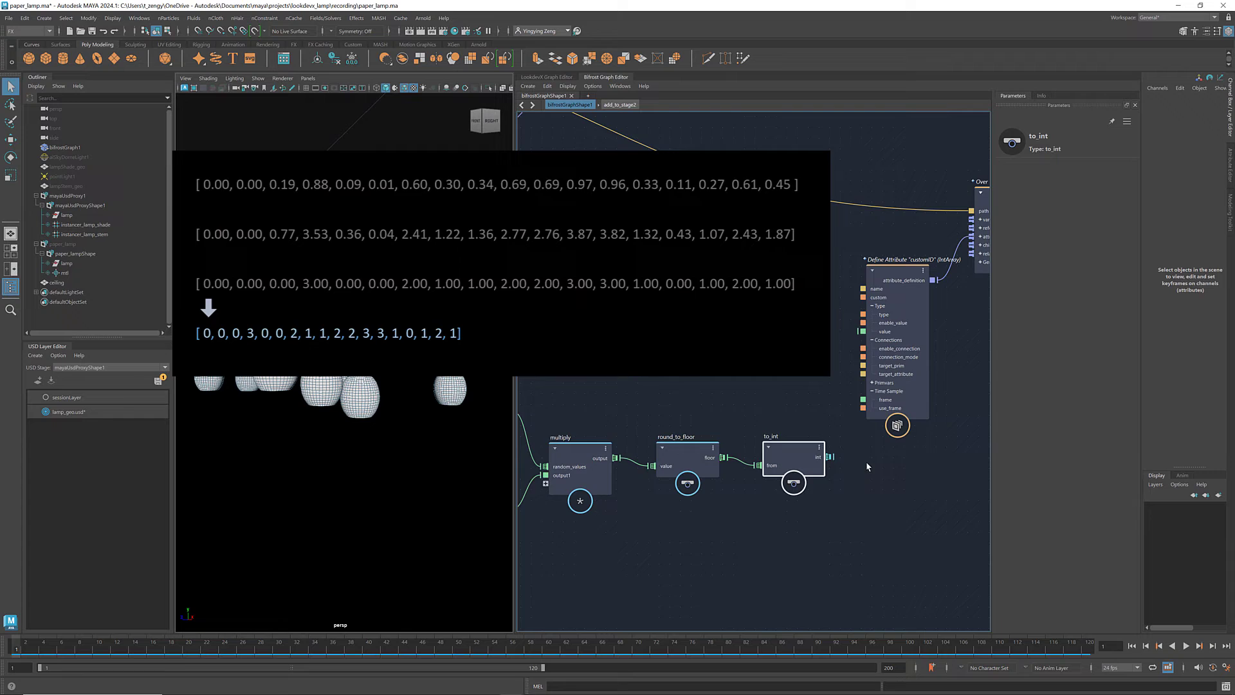
- Wire to_int's output into the customID value port and shift Define Attribute and Over Xform right
middle_click_drag(864, 460, 731, 506)
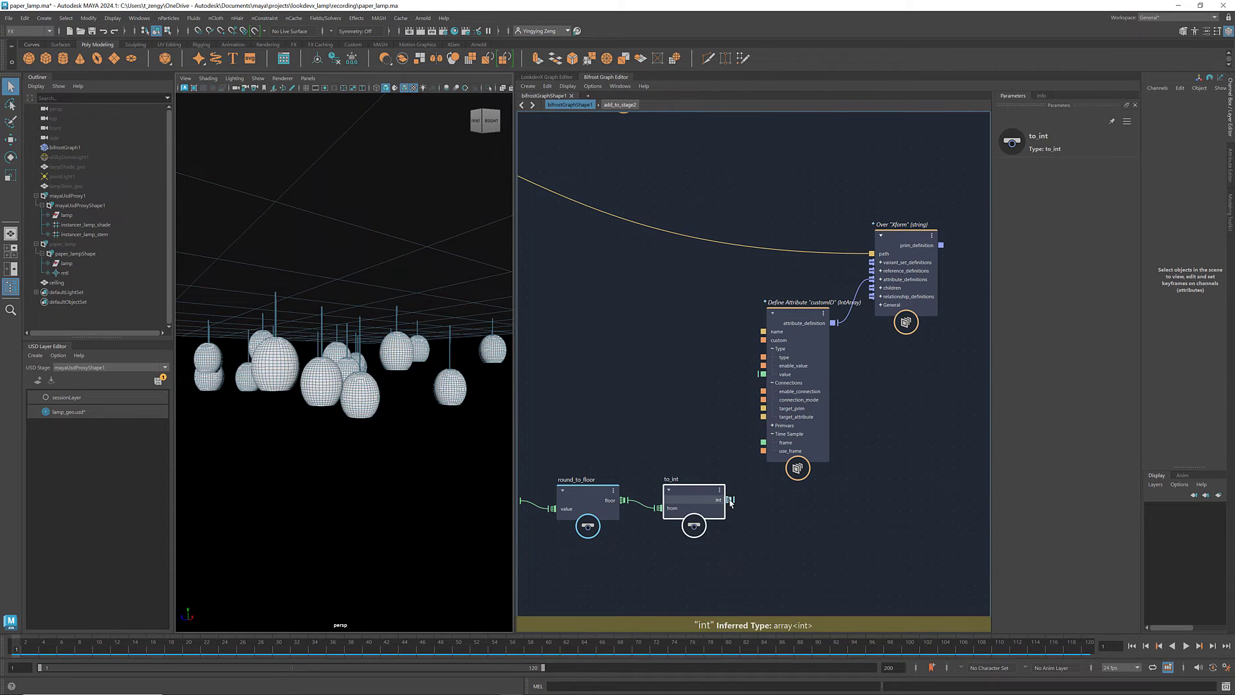
left_click_drag(731, 500, 762, 375)
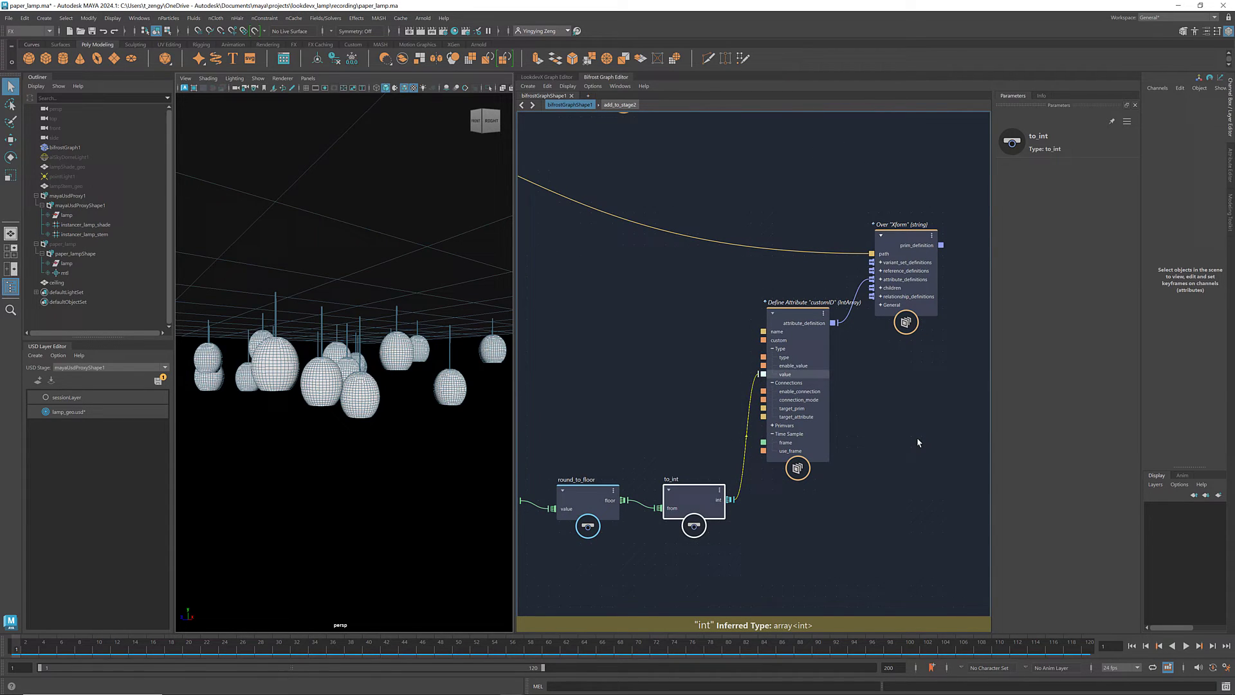
middle_click_drag(922, 429, 855, 459)
left_click_drag(946, 223, 698, 511)
left_click_drag(720, 342, 784, 343)
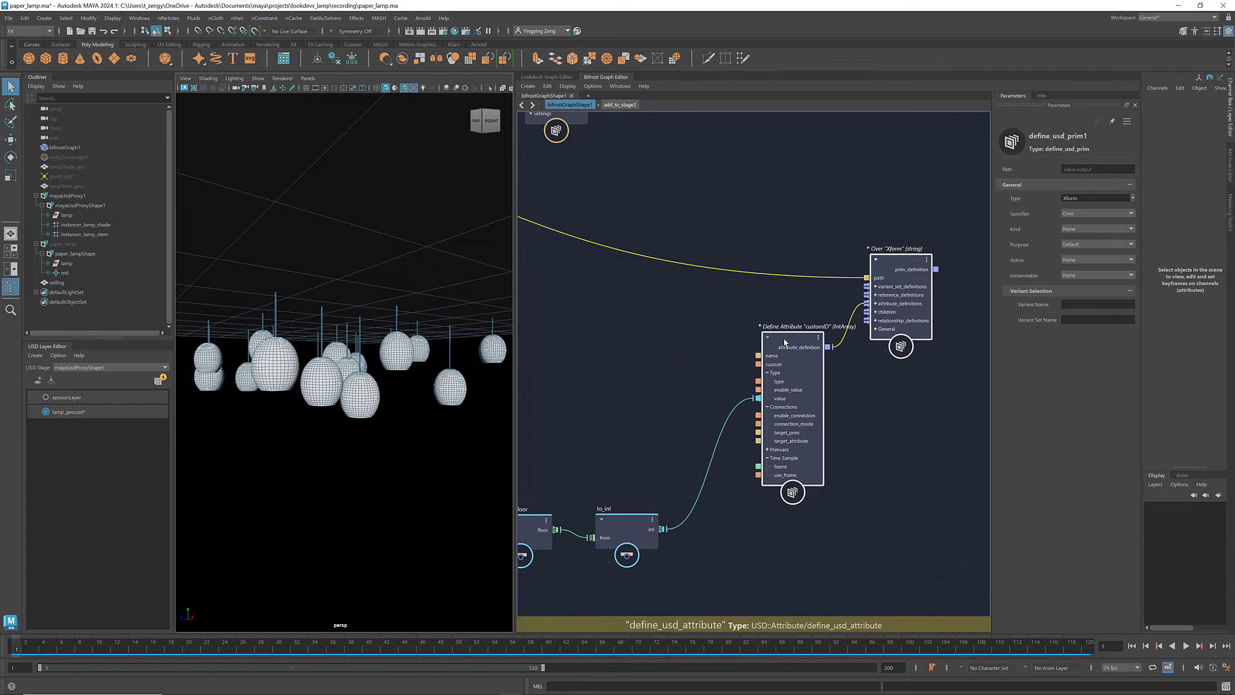
left_click(728, 552)
scroll(918, 475, "down", 3)
scroll(775, 524, "down", 2)
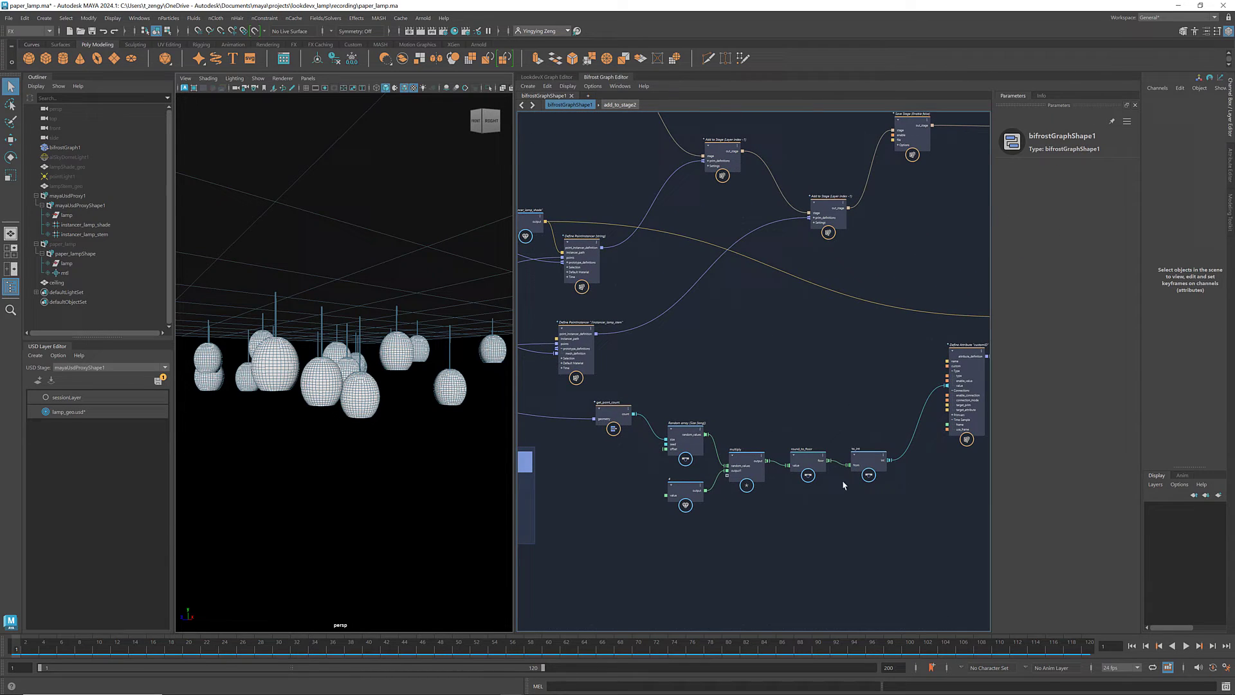
scroll(876, 419, "up", 1)
scroll(872, 421, "up", 1)
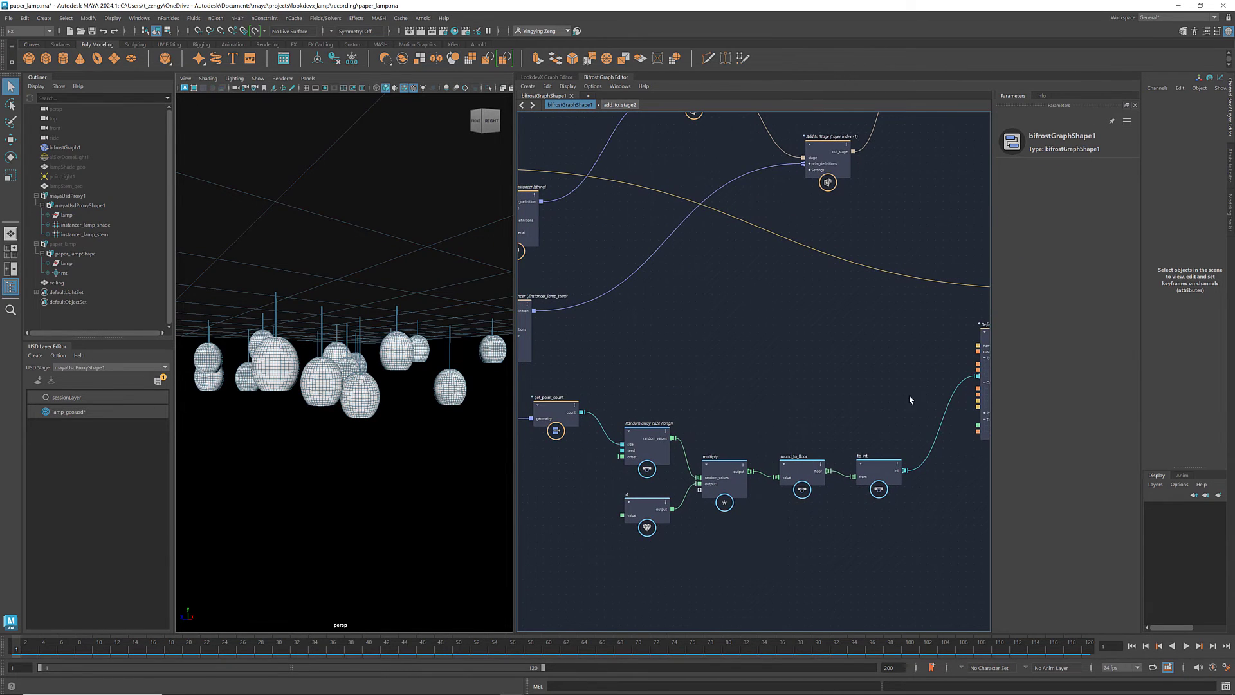
- Collapse the ID nodes into a compound named generate_customID
left_click_drag(920, 375, 528, 551)
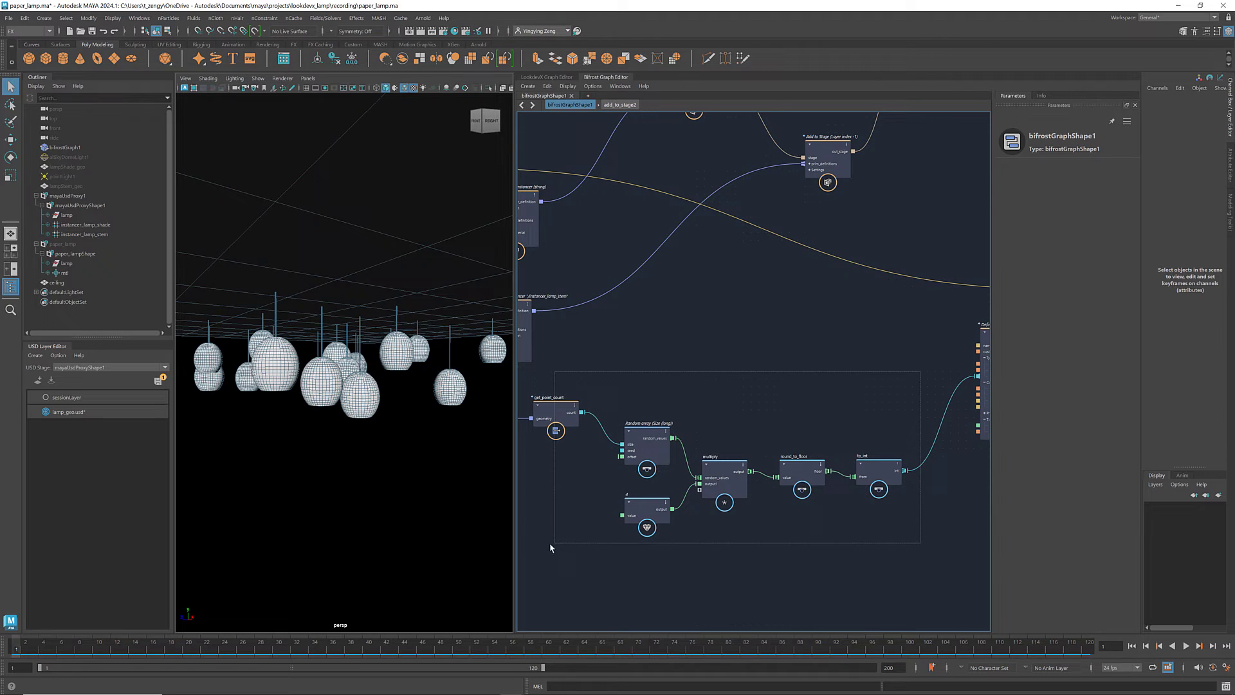
right_click(774, 409)
left_click(790, 409)
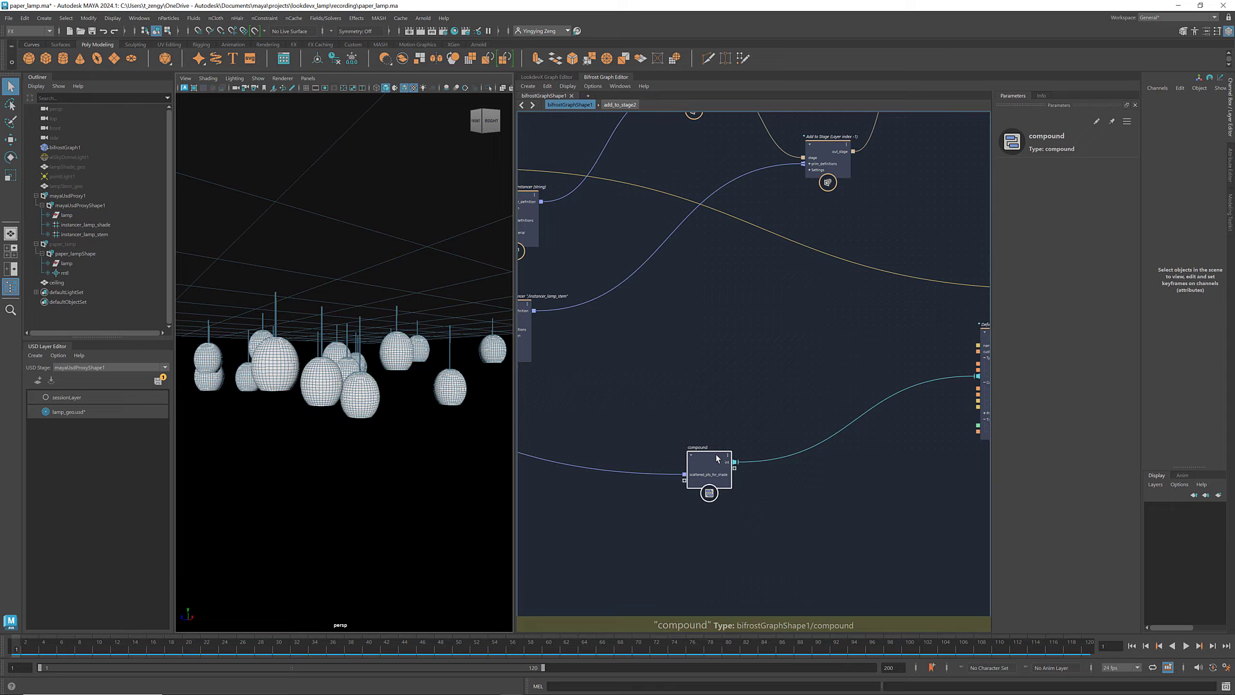
left_click_drag(717, 458, 721, 434)
double_click(719, 422)
type("generate_customID")
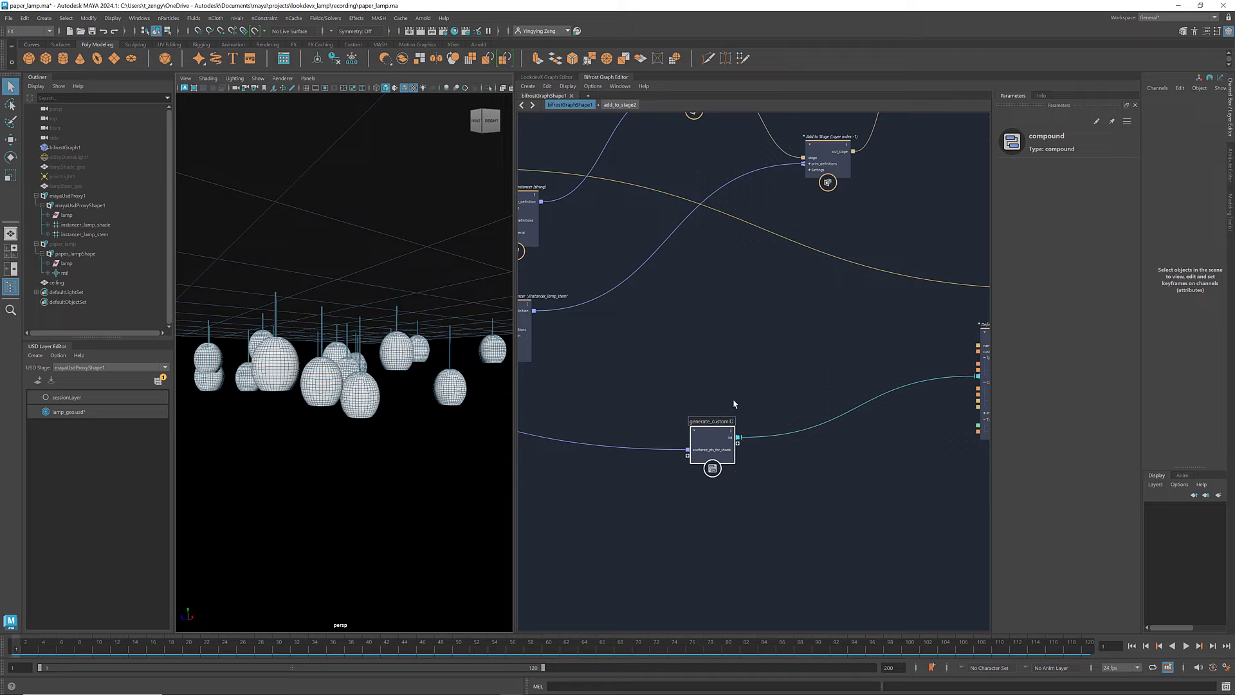
- Move Define Attribute and Over Xform beside generate_customID, then enter the compound
scroll(733, 403, "down", 2)
scroll(732, 418, "down", 2)
scroll(731, 409, "down", 2)
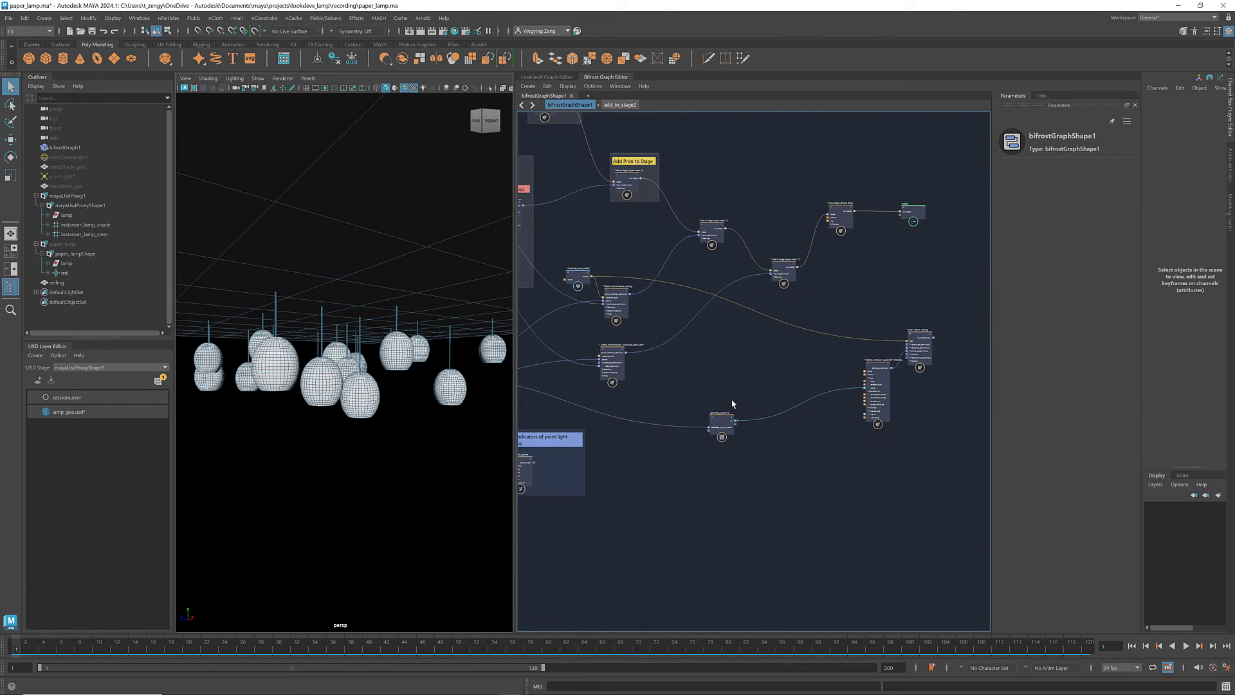
left_click_drag(868, 380, 743, 399)
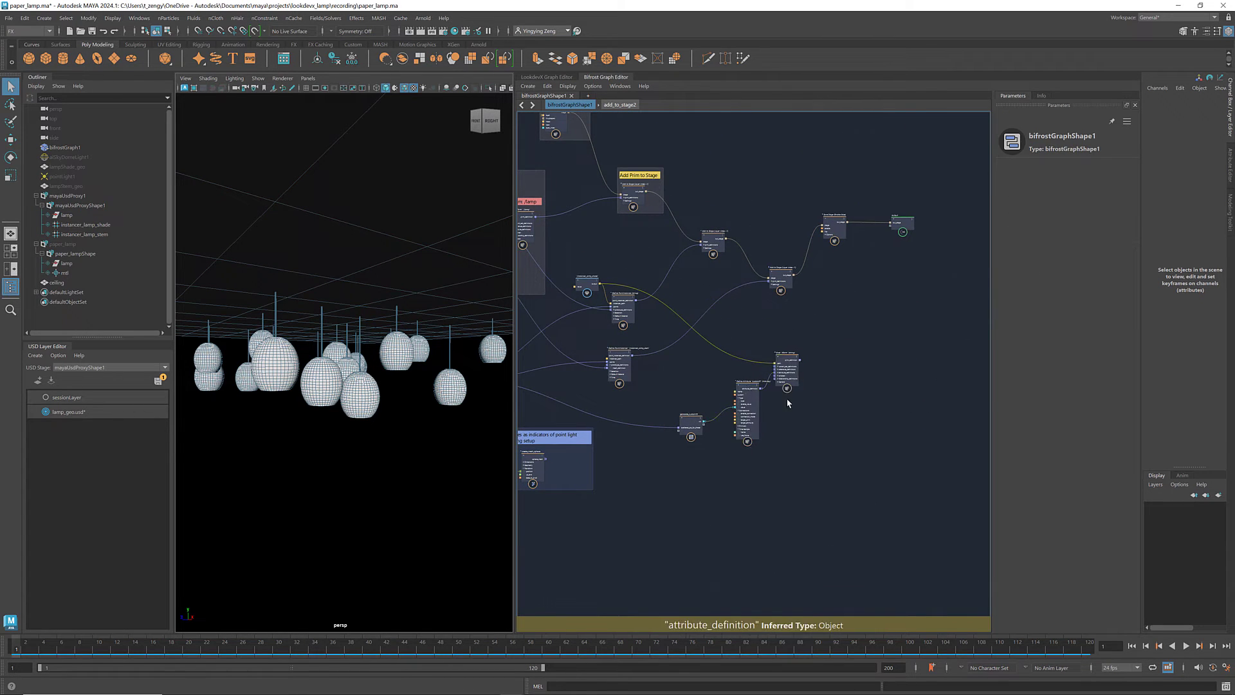
scroll(706, 426, "up", 3)
scroll(706, 425, "up", 2)
left_click(823, 360)
scroll(706, 437, "up", 1)
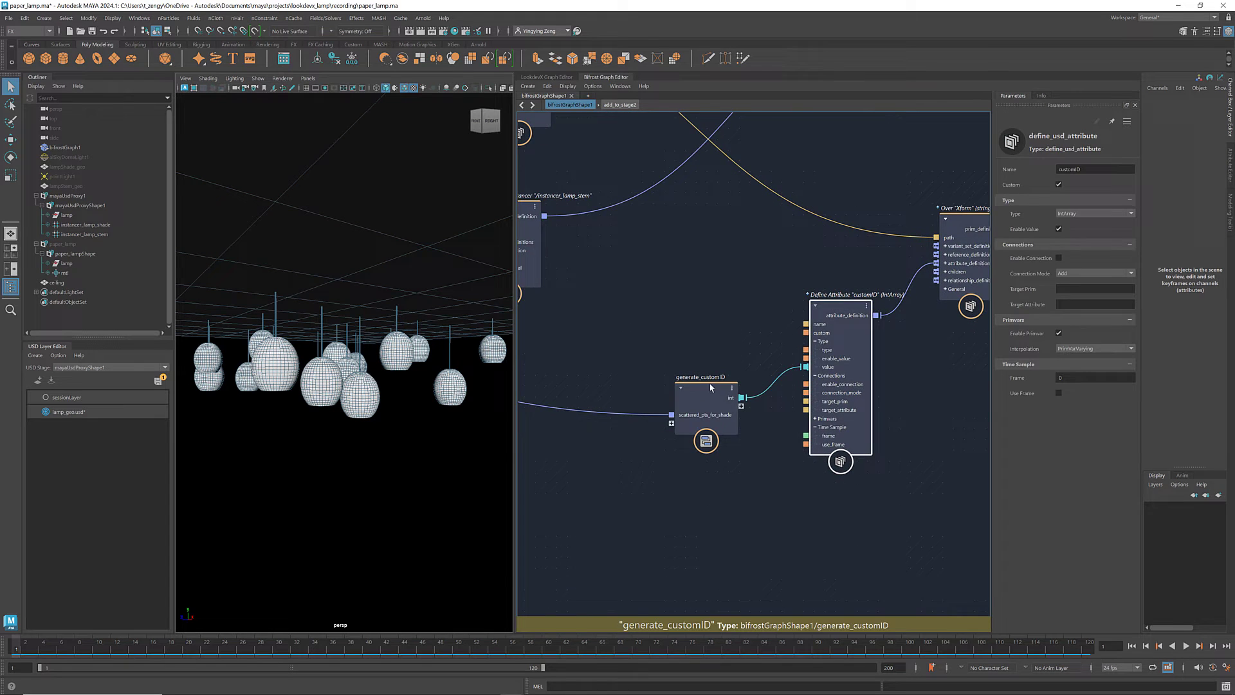
left_click(706, 442)
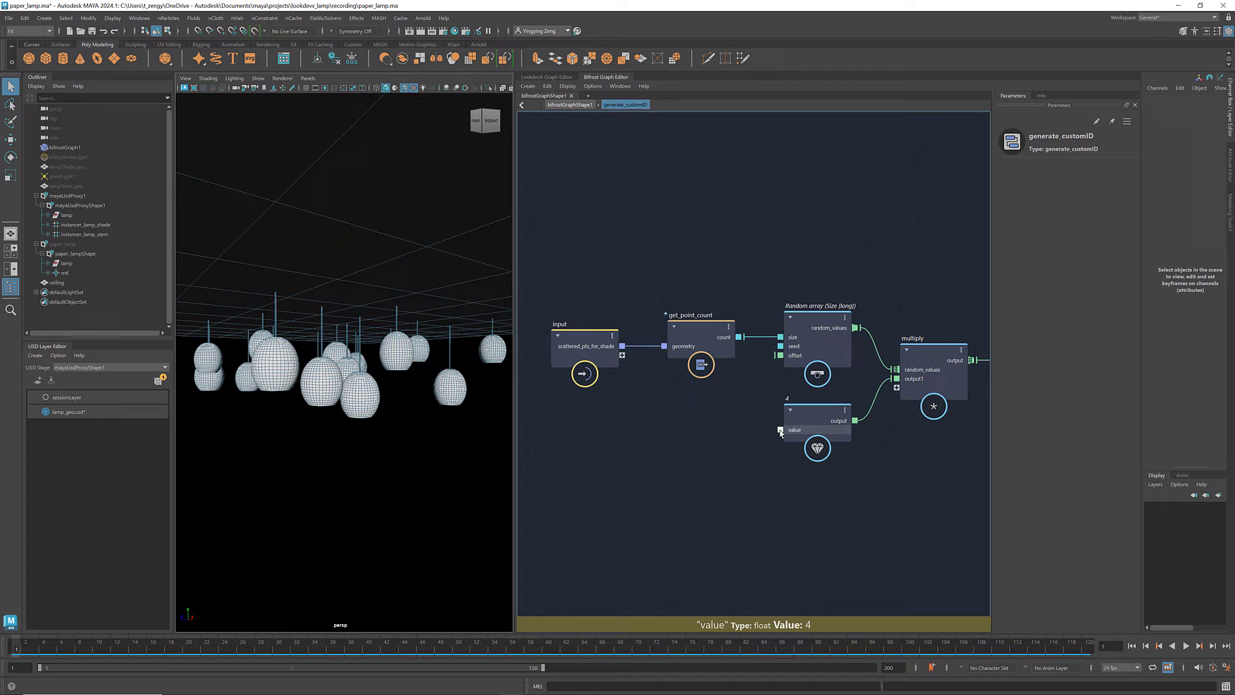
- Expose the constant 4 as a compound input named number_of_variants, then return to the top graph
left_click_drag(780, 429, 622, 355)
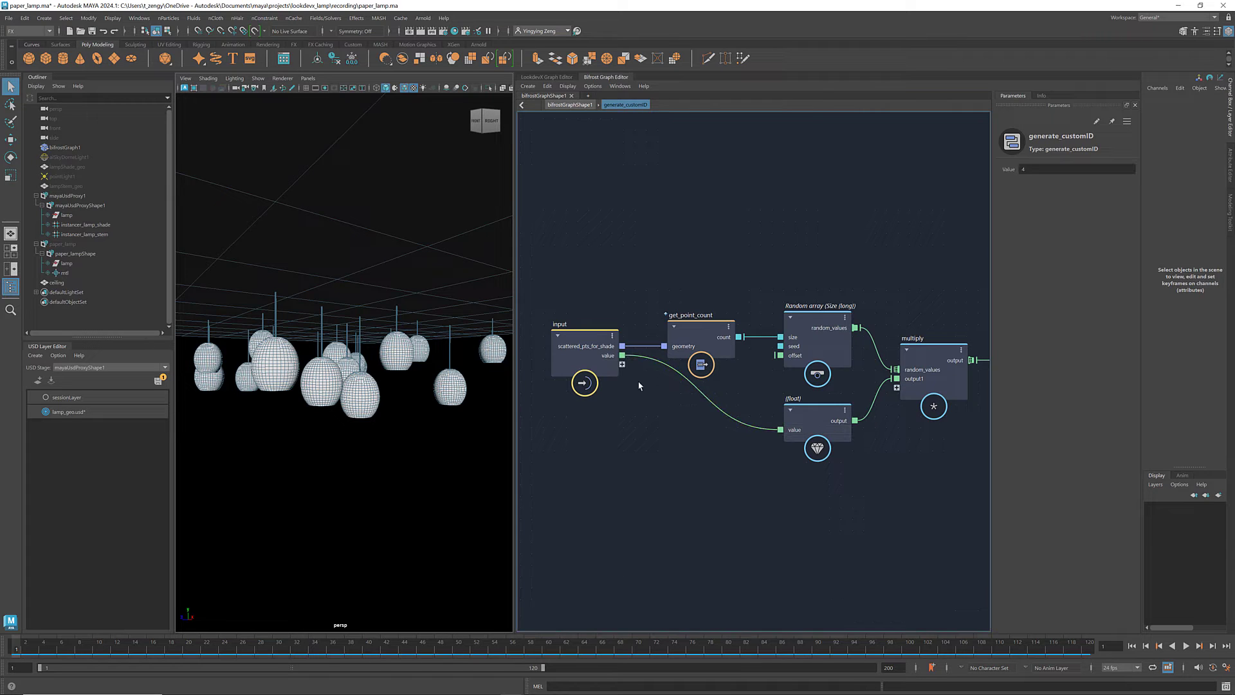
right_click(606, 361)
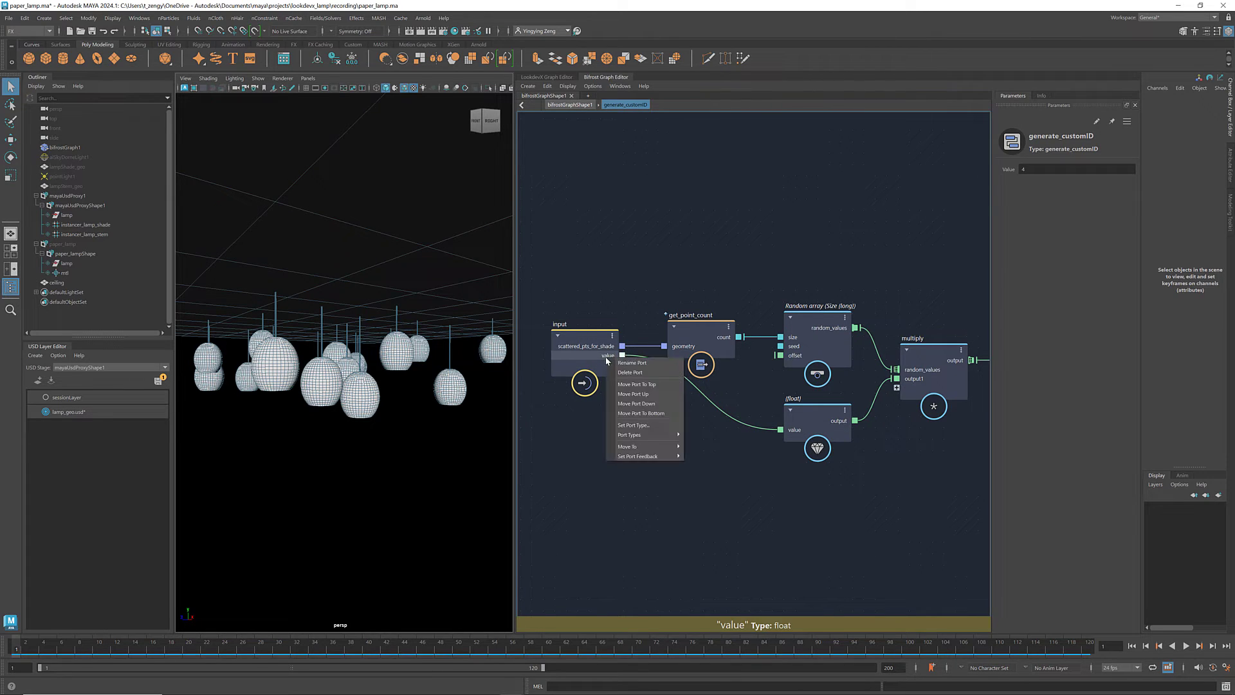
left_click(626, 367)
type("number_of_variants")
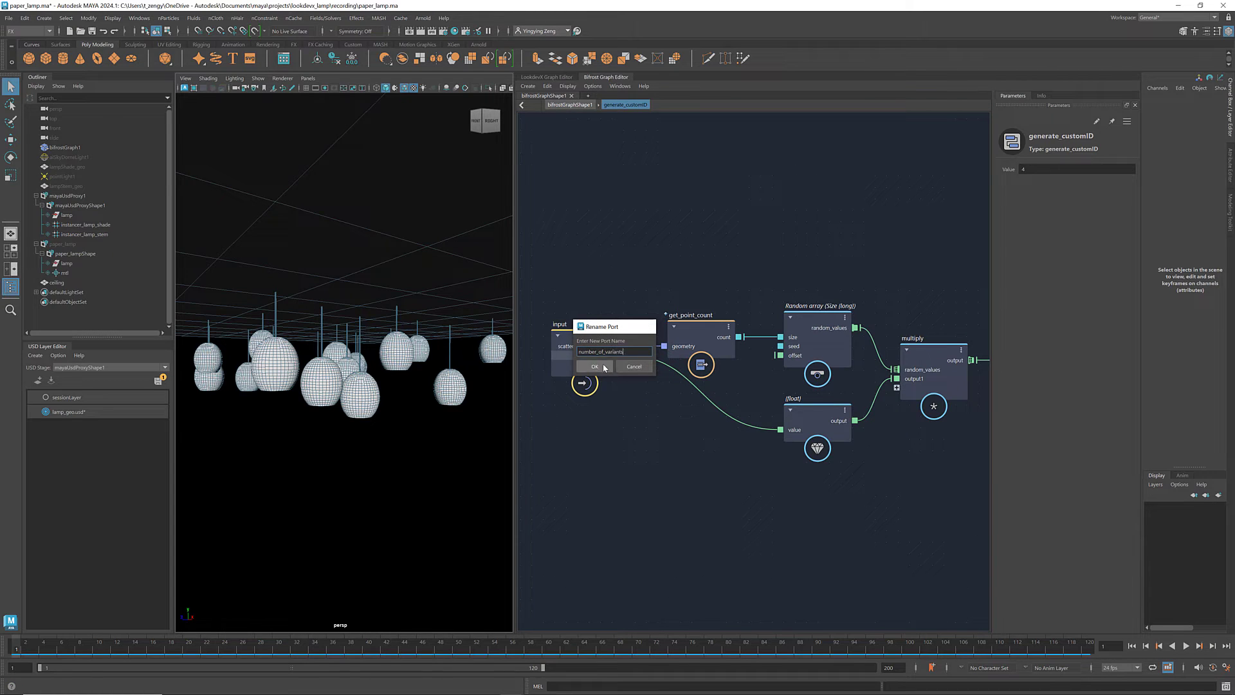
left_click(594, 366)
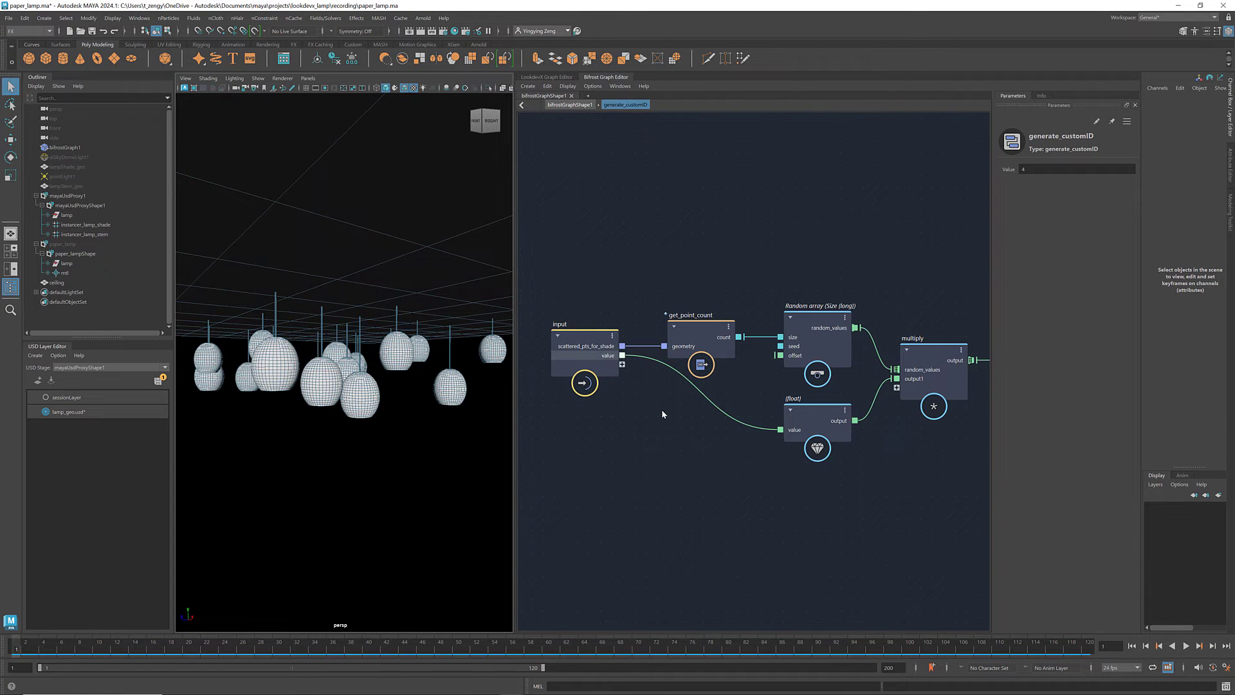
left_click(570, 104)
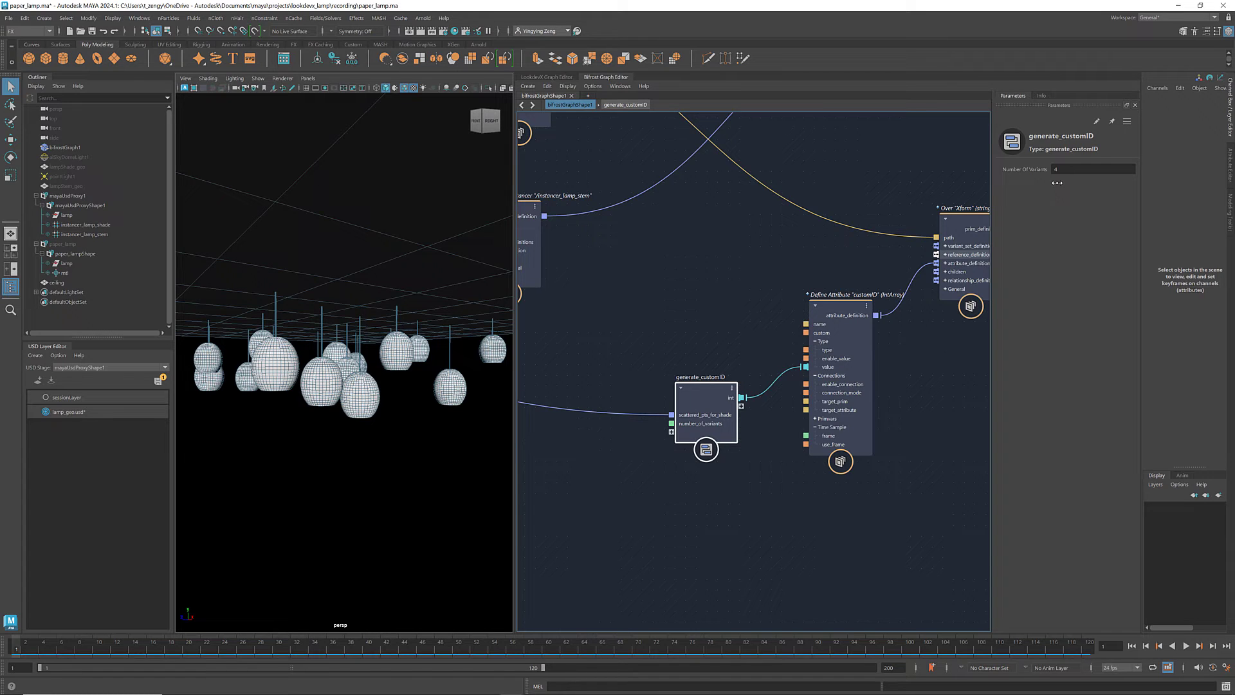
- Add an add_to_stage node taking the Over Xform prim and the earlier stage output
left_click(920, 415)
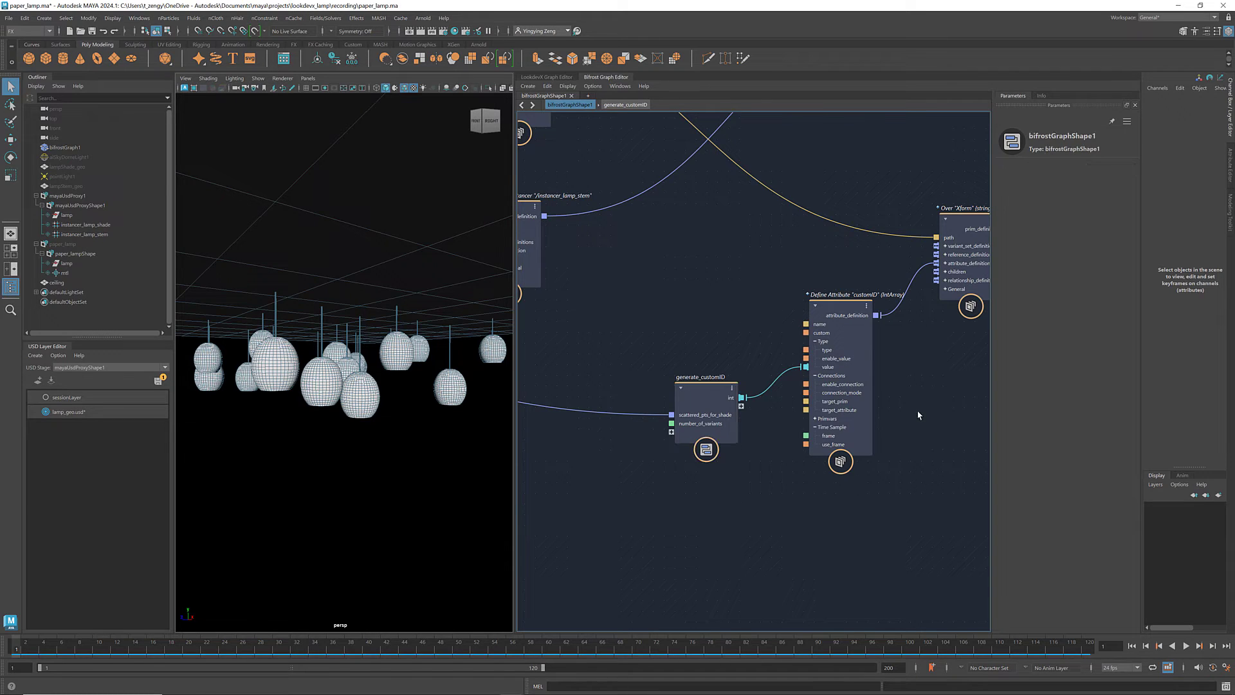
middle_click_drag(920, 414, 753, 452)
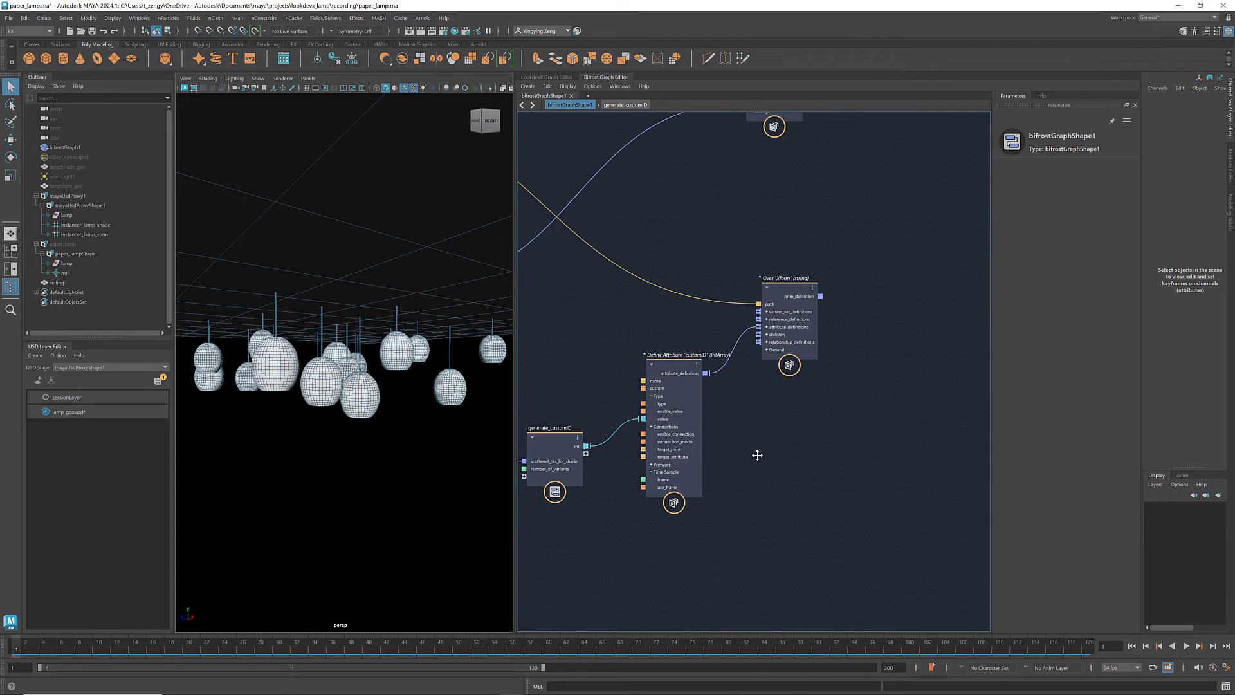
middle_click_drag(788, 468, 752, 469)
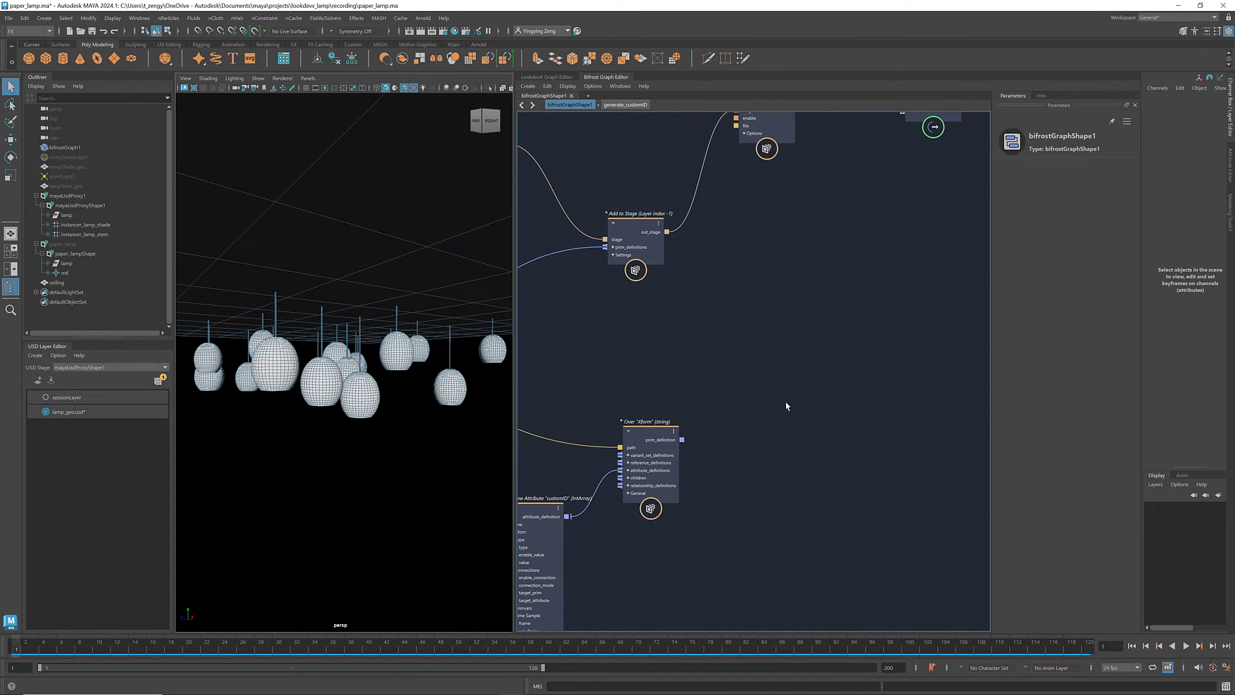
key("Tab")
type("add")
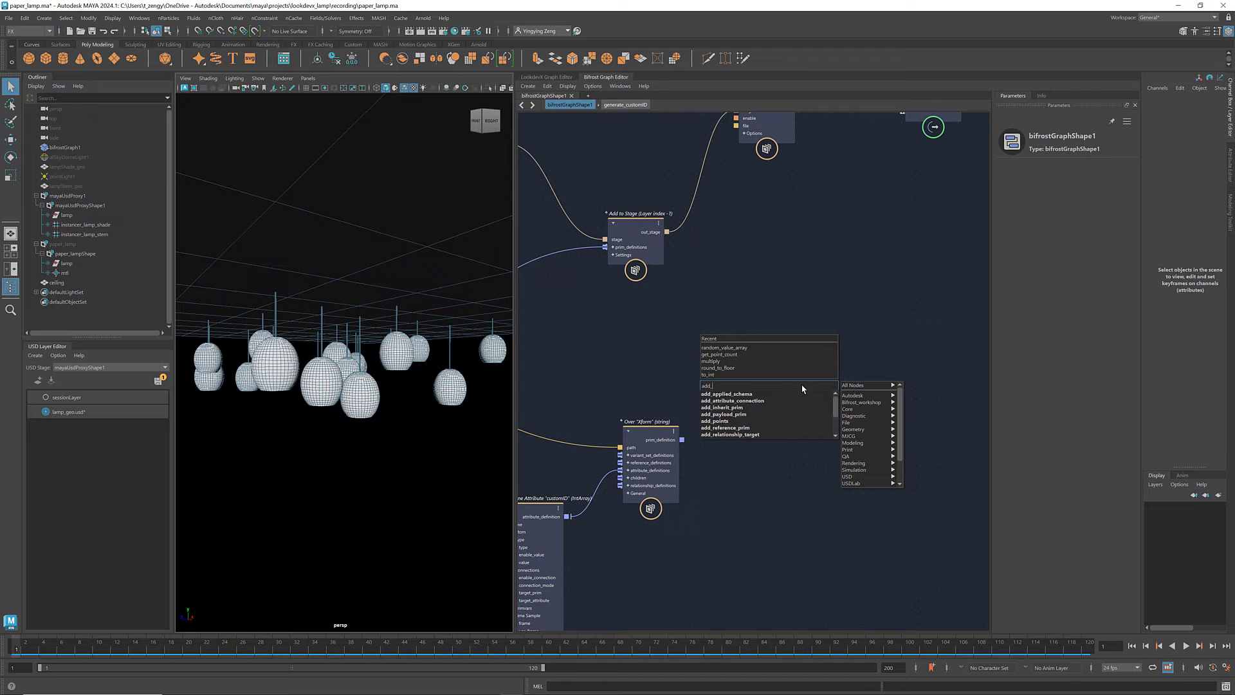
type("_to")
key("Down")
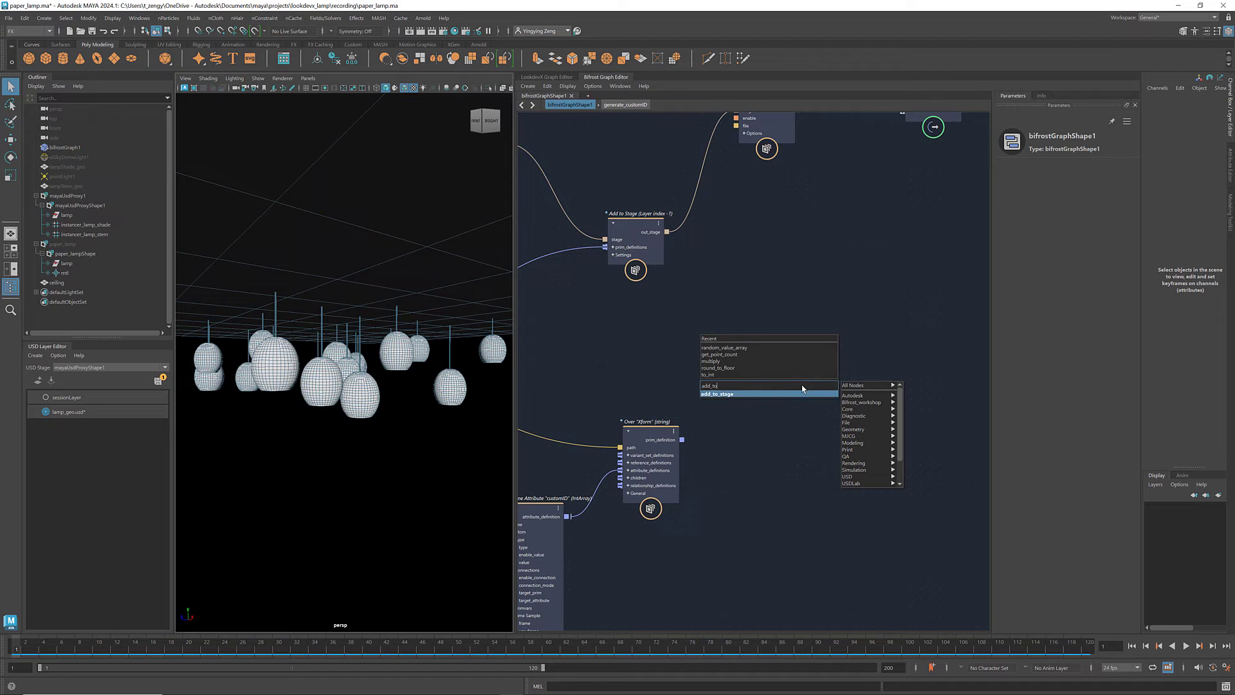
key("Return")
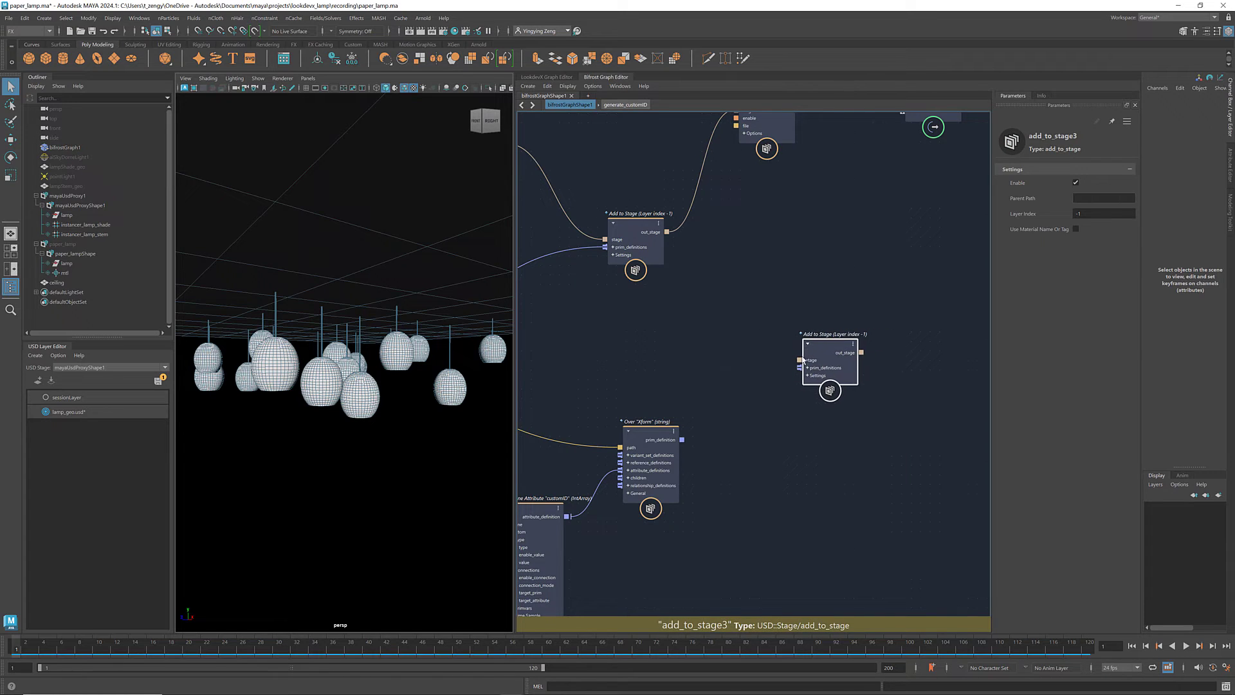
left_click_drag(682, 440, 798, 369)
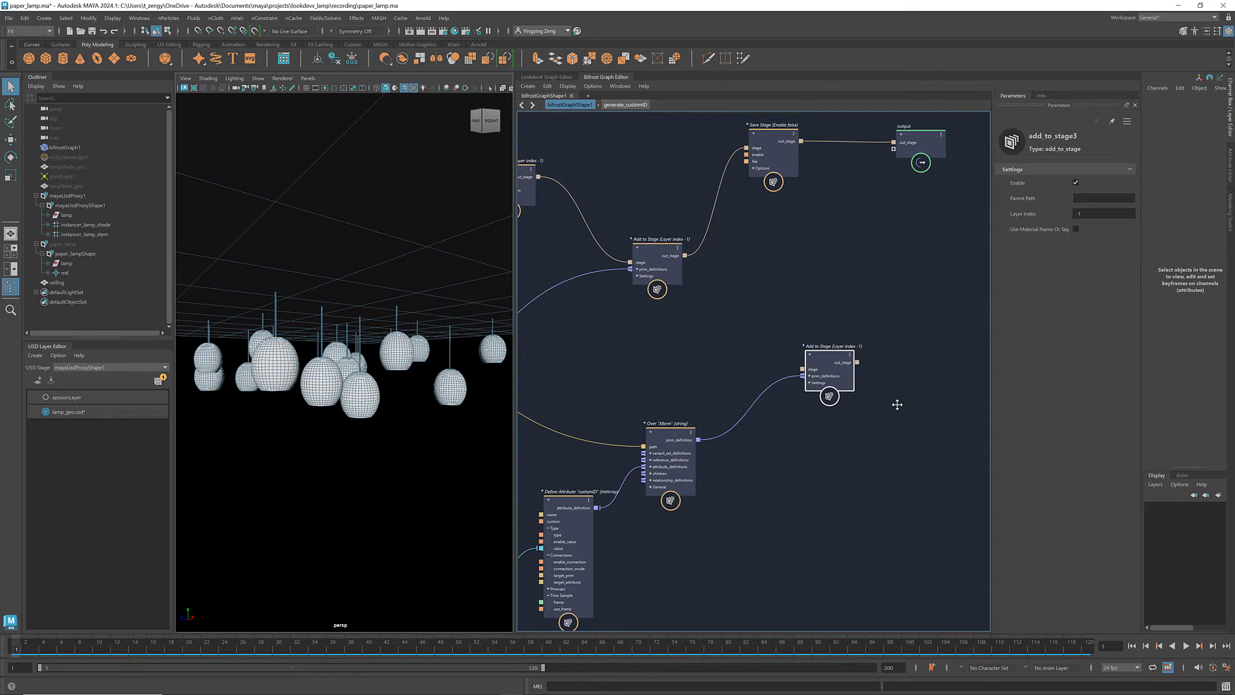
left_click_drag(636, 265, 785, 409)
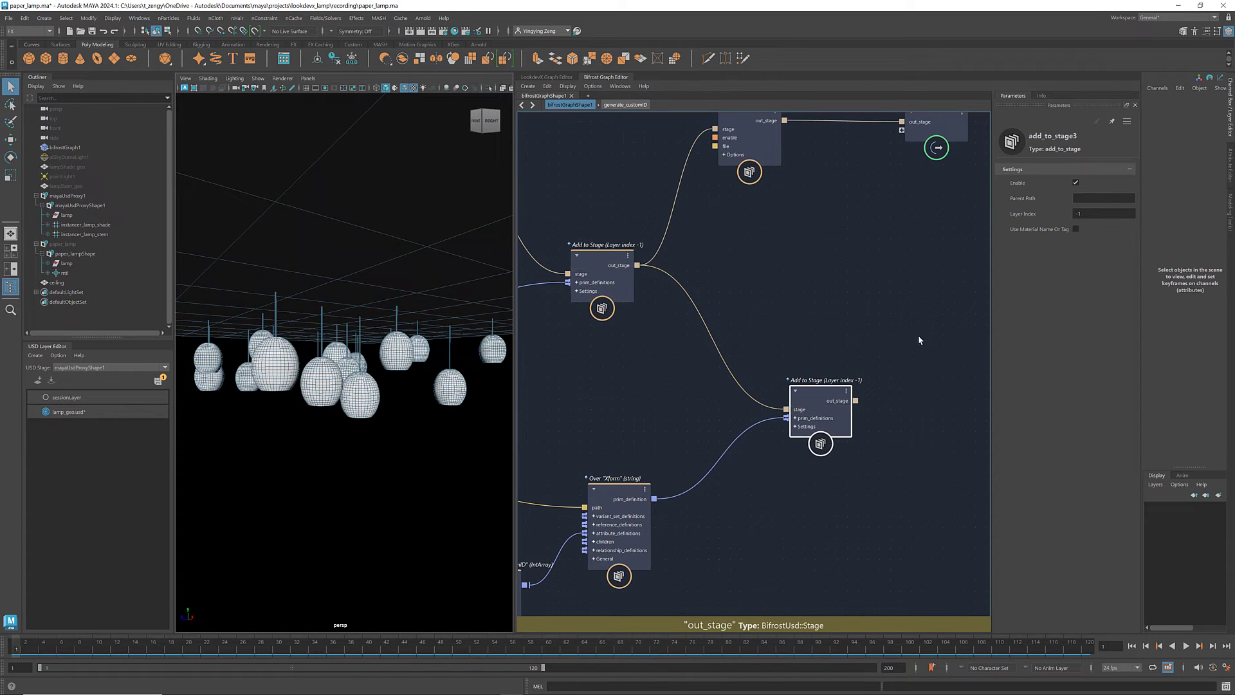
- Shift Save Stage right and wire the new Add to Stage into it
middle_click_drag(919, 341, 825, 402)
mouse_move(894, 154)
left_mouse_down()
mouse_move(636, 188)
mouse_move(913, 240)
left_mouse_up()
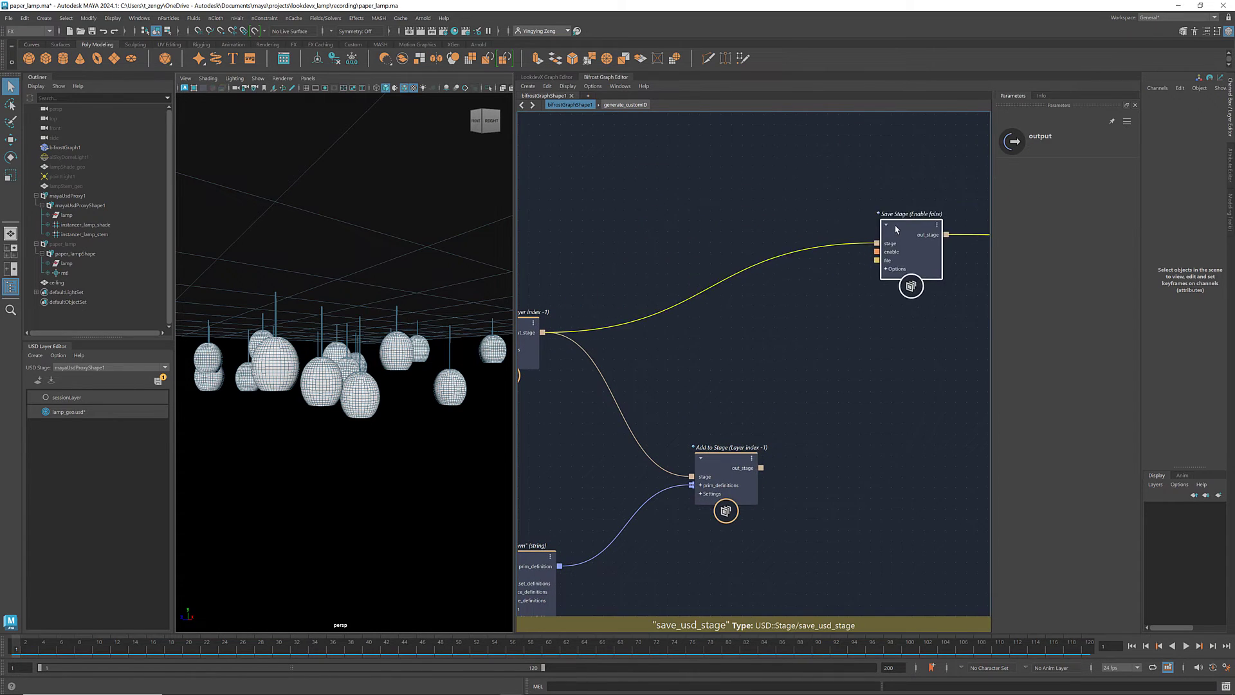
left_click_drag(761, 467, 897, 246)
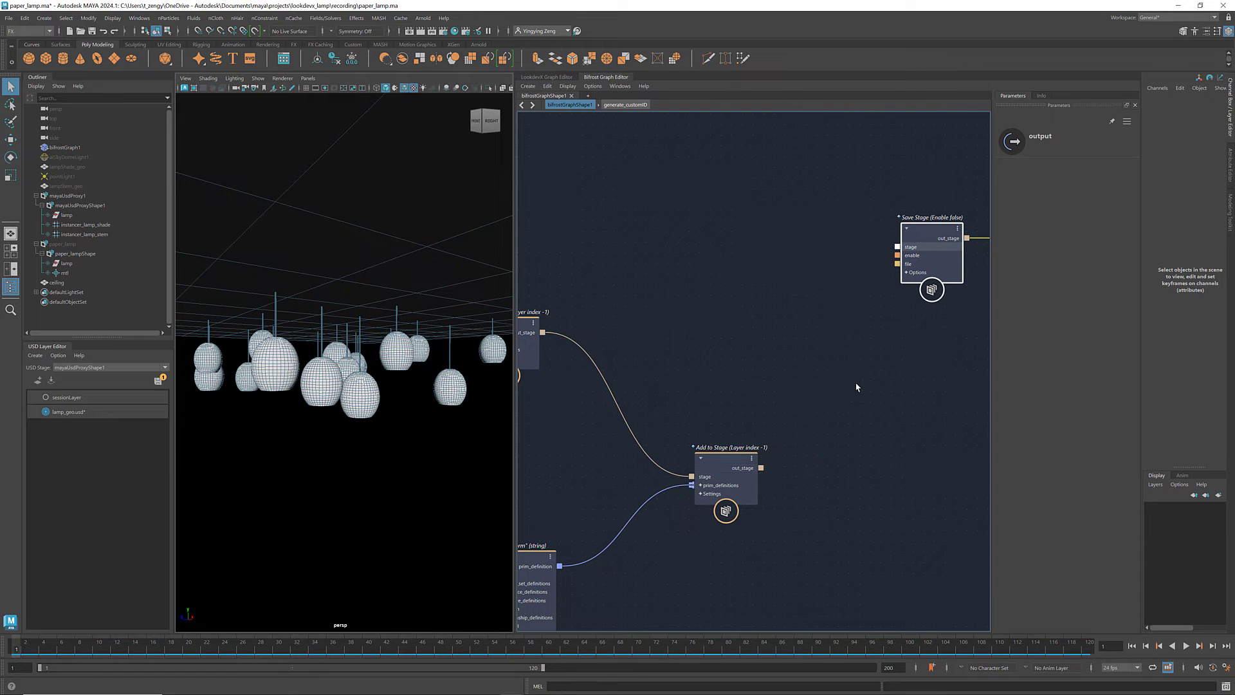
middle_click_drag(854, 386, 983, 268)
mouse_move(824, 429)
middle_mouse_down()
mouse_move(919, 360)
mouse_move(900, 361)
middle_mouse_up()
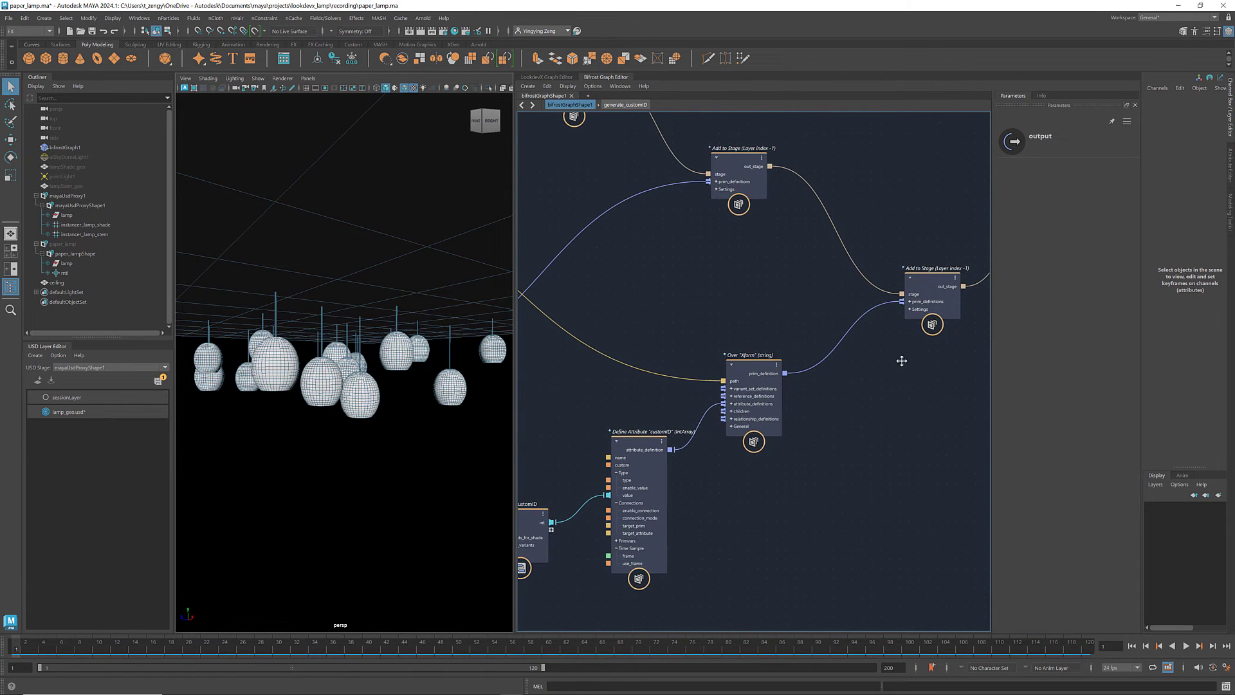
- Inspect instancer_lamp_shade's Extra Attributes to confirm its customID integer primvar
left_click(73, 225)
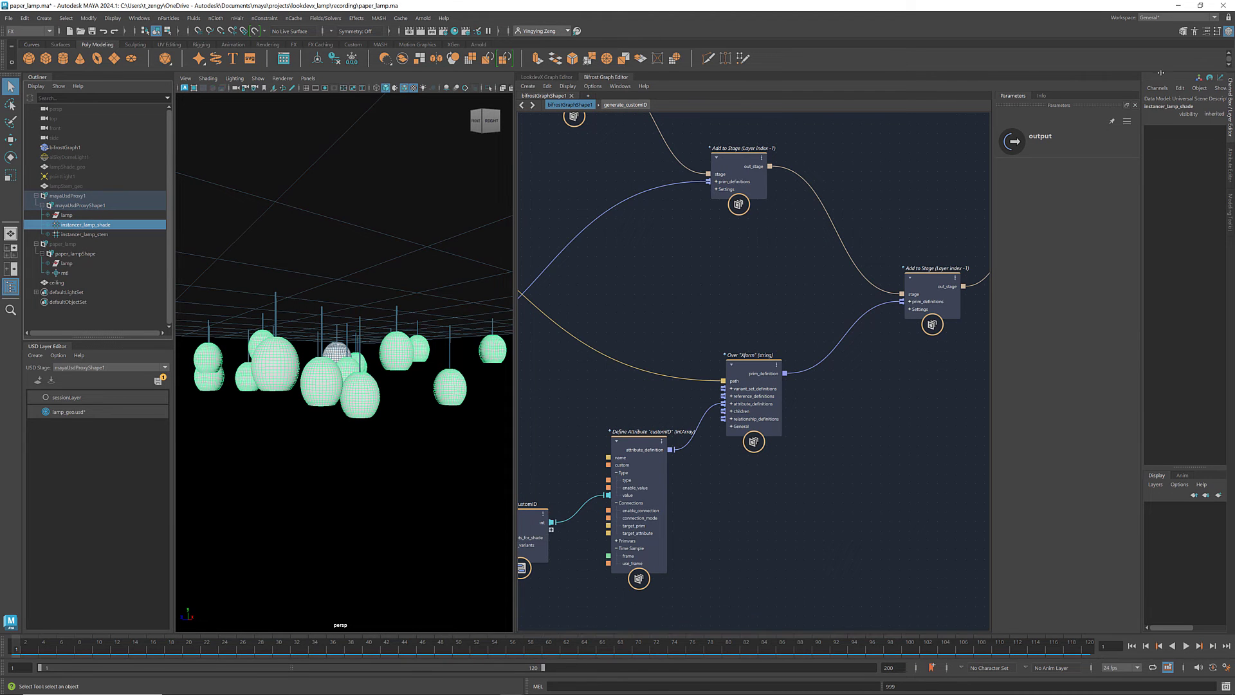
left_click(1227, 161)
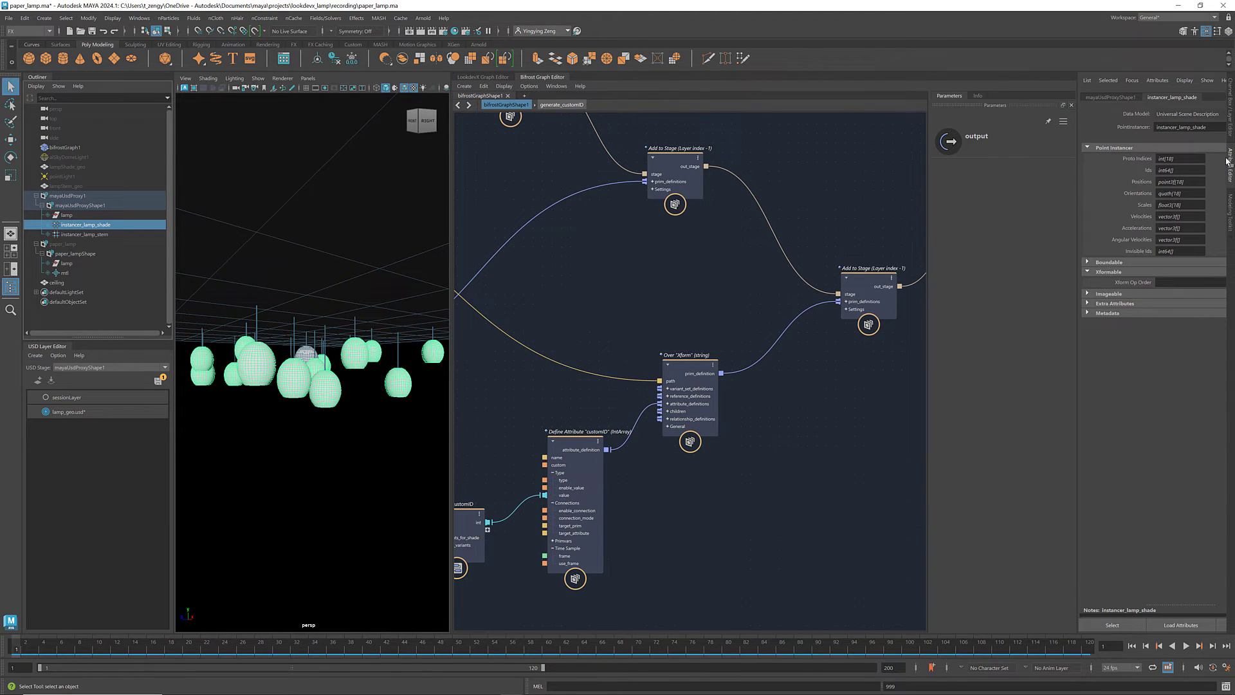
left_click(1088, 304)
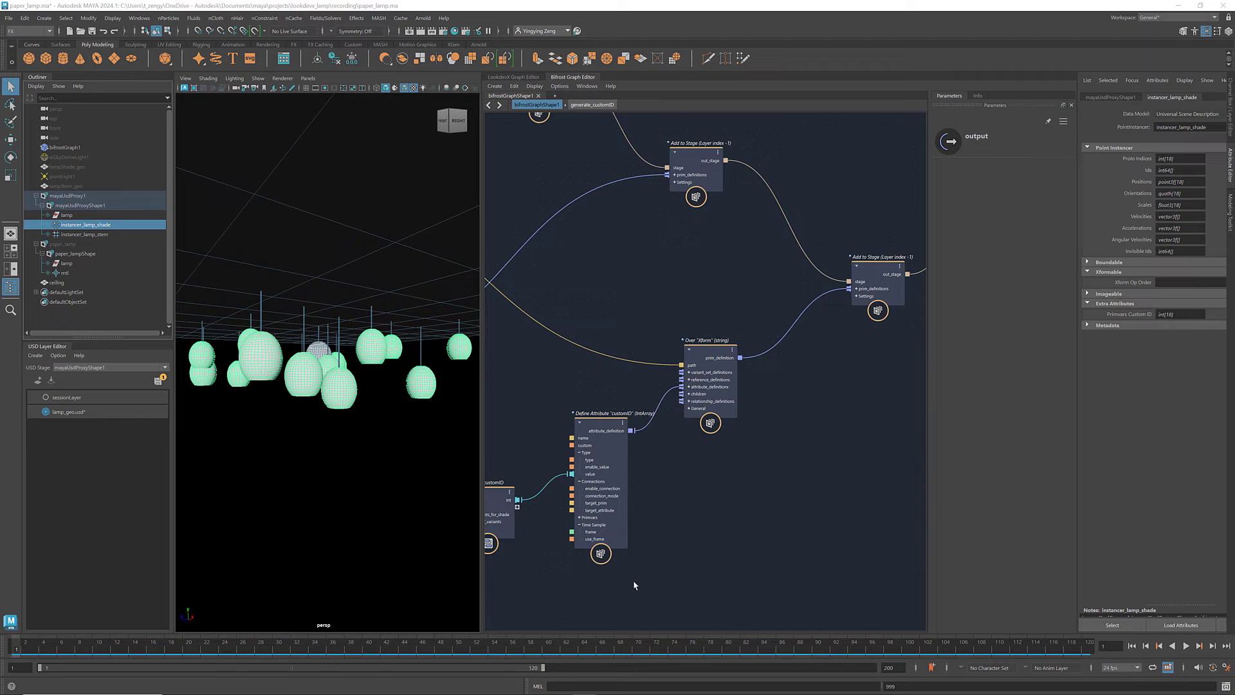
- Save the edited USD layer over lamp_geo.usd, confirming the replace and overwrite
left_click(158, 381)
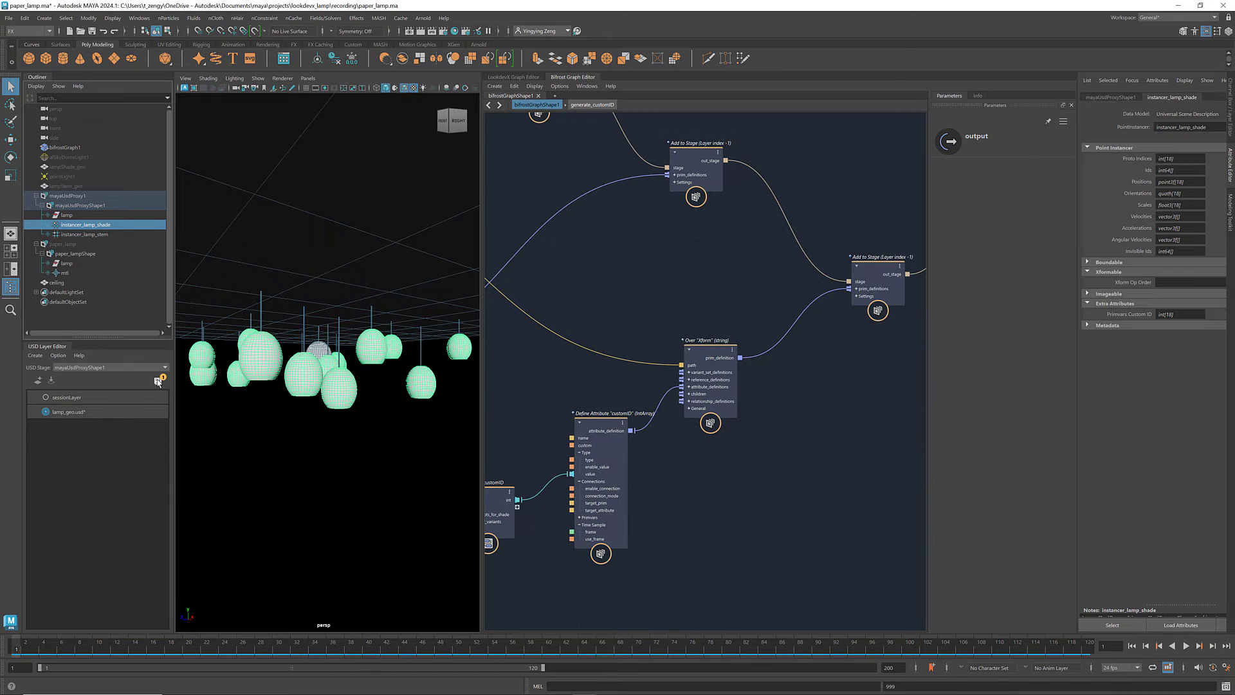
left_click(809, 333)
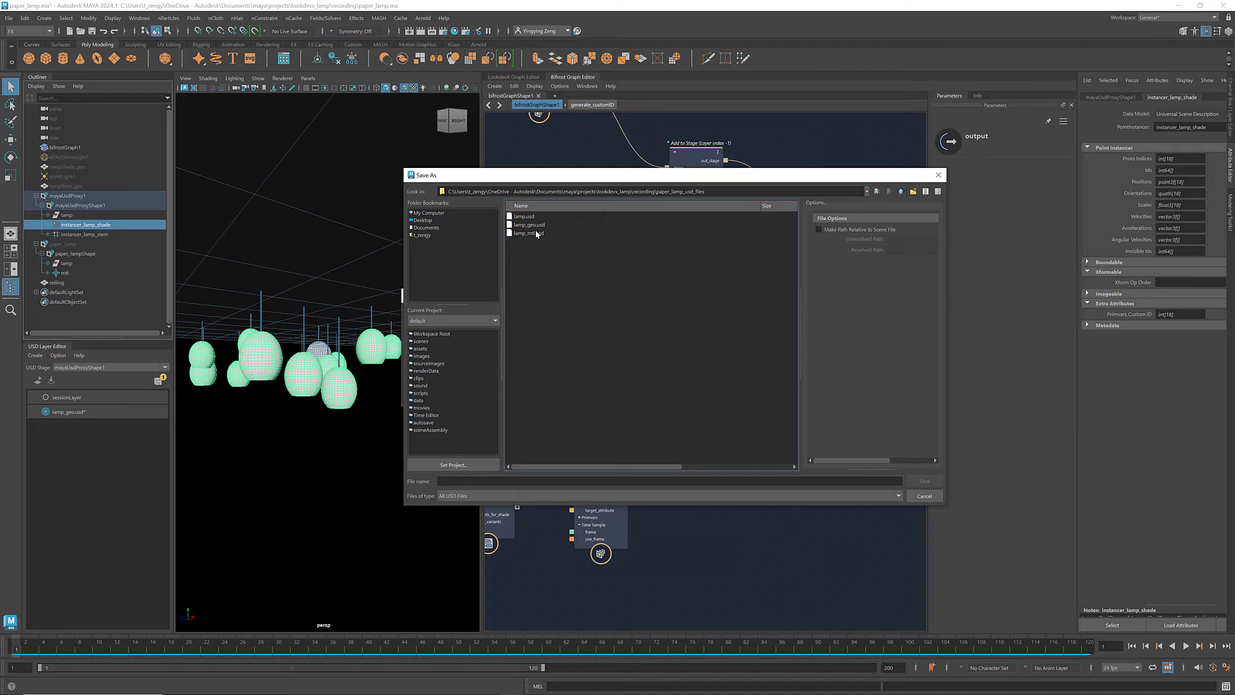
left_click(534, 225)
left_click(924, 481)
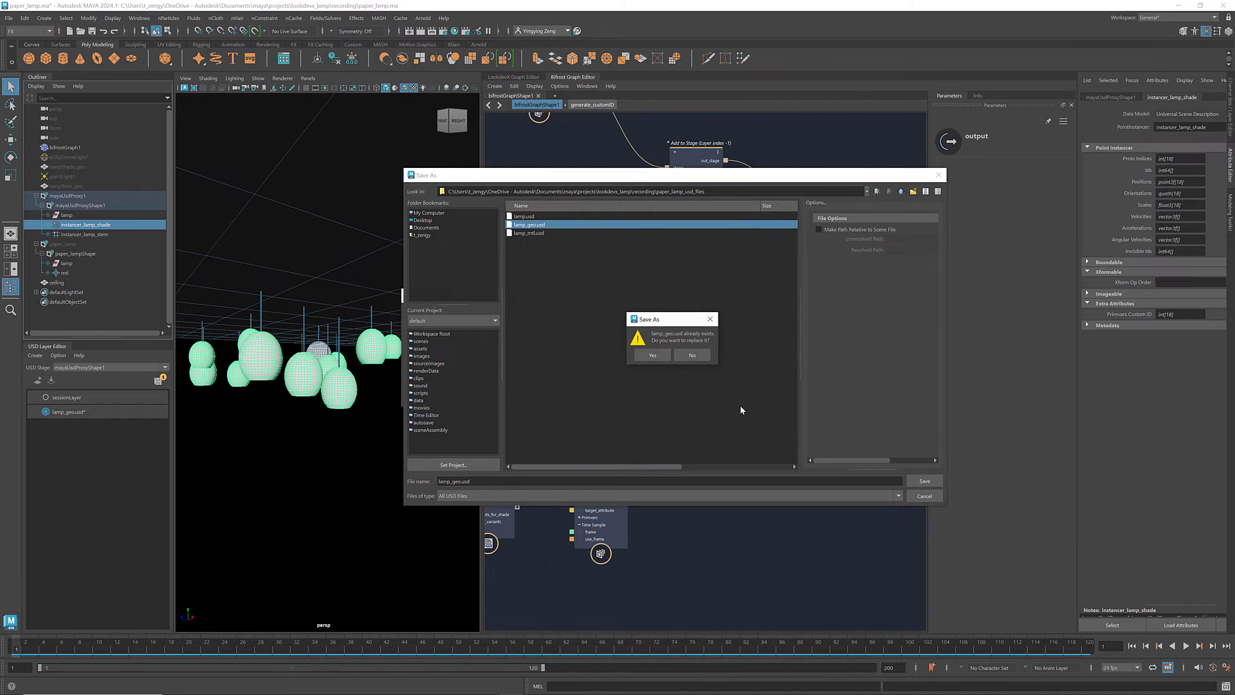
left_click(657, 354)
left_click(759, 391)
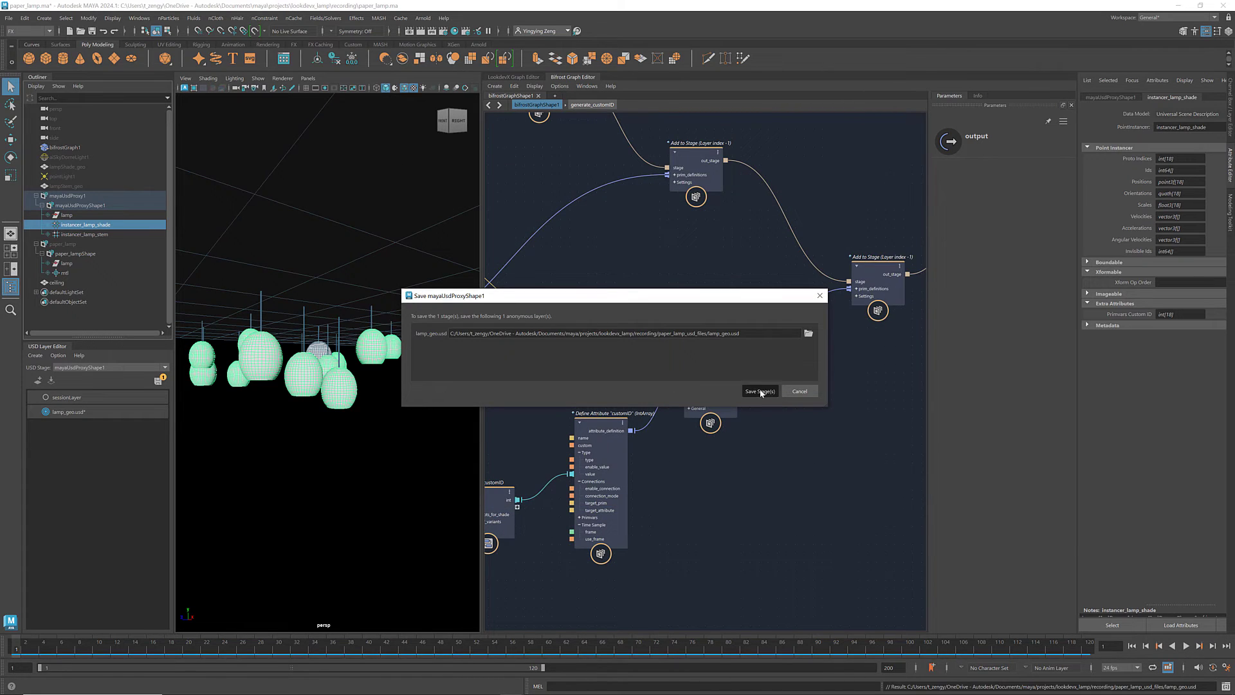
left_click(598, 372)
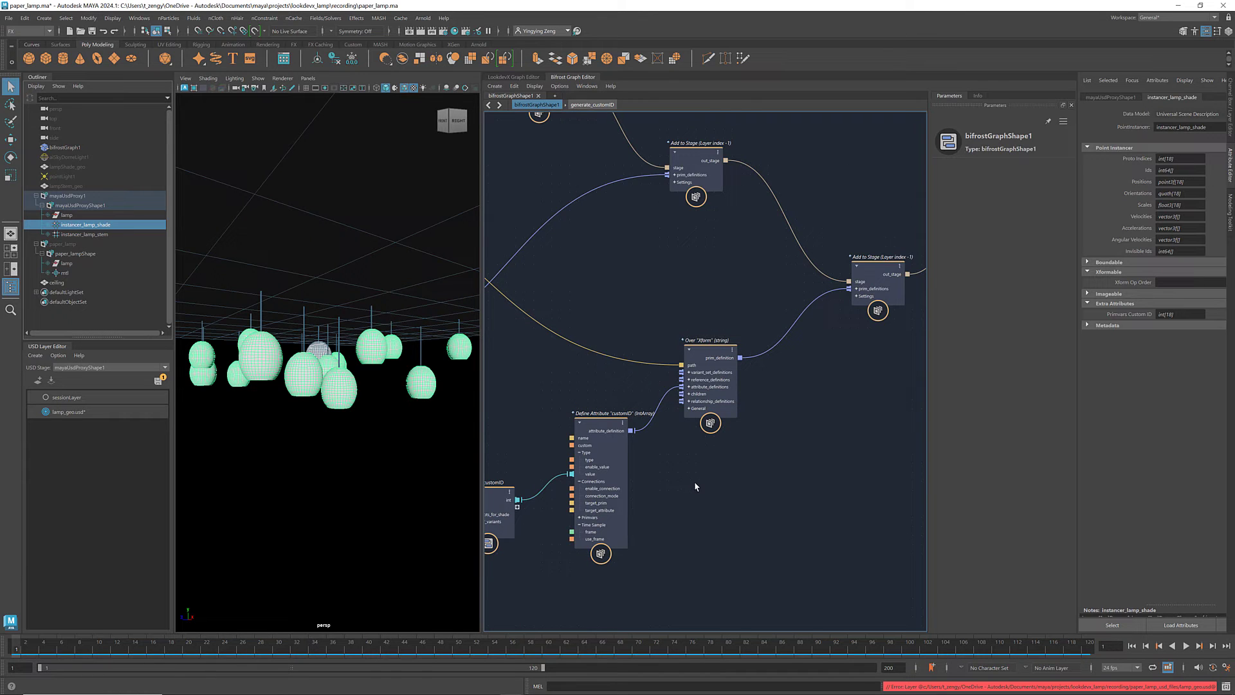
- Add a Bifrost output node and connect create_mesh_sphere's sphere_mesh to it
mouse_move(581, 578)
middle_mouse_down()
mouse_move(793, 499)
mouse_move(692, 545)
mouse_move(740, 560)
middle_mouse_up()
scroll(692, 545, "up", 1)
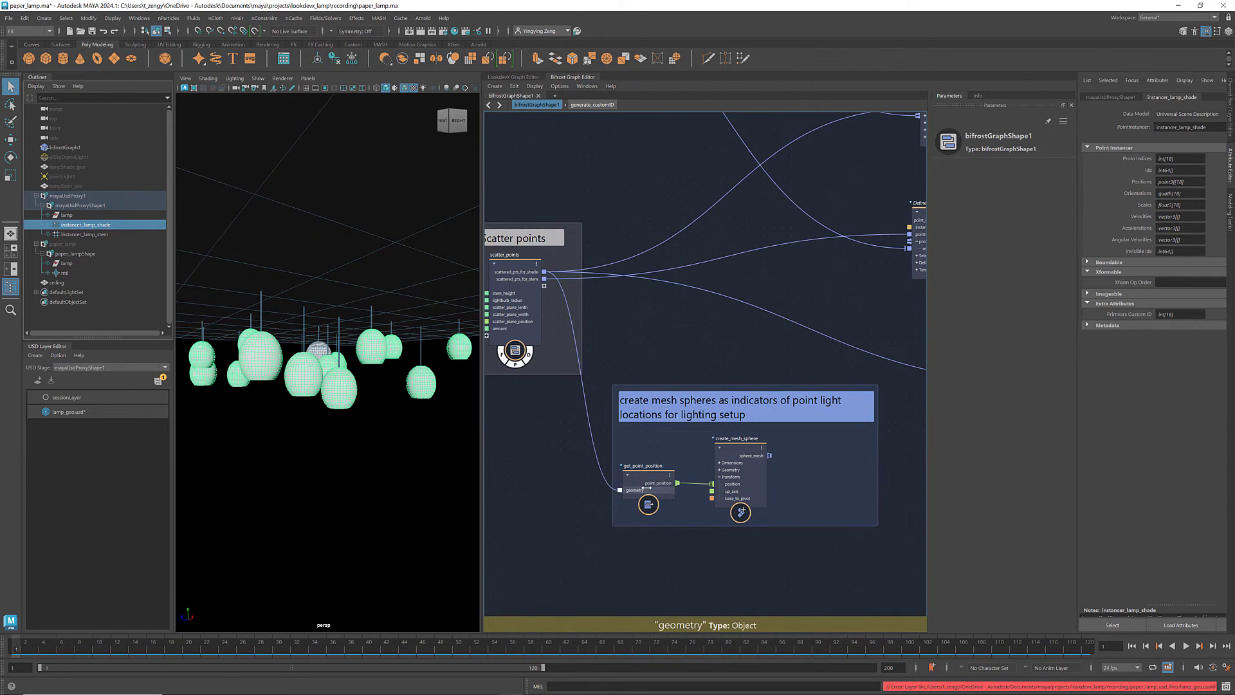
left_click(746, 460)
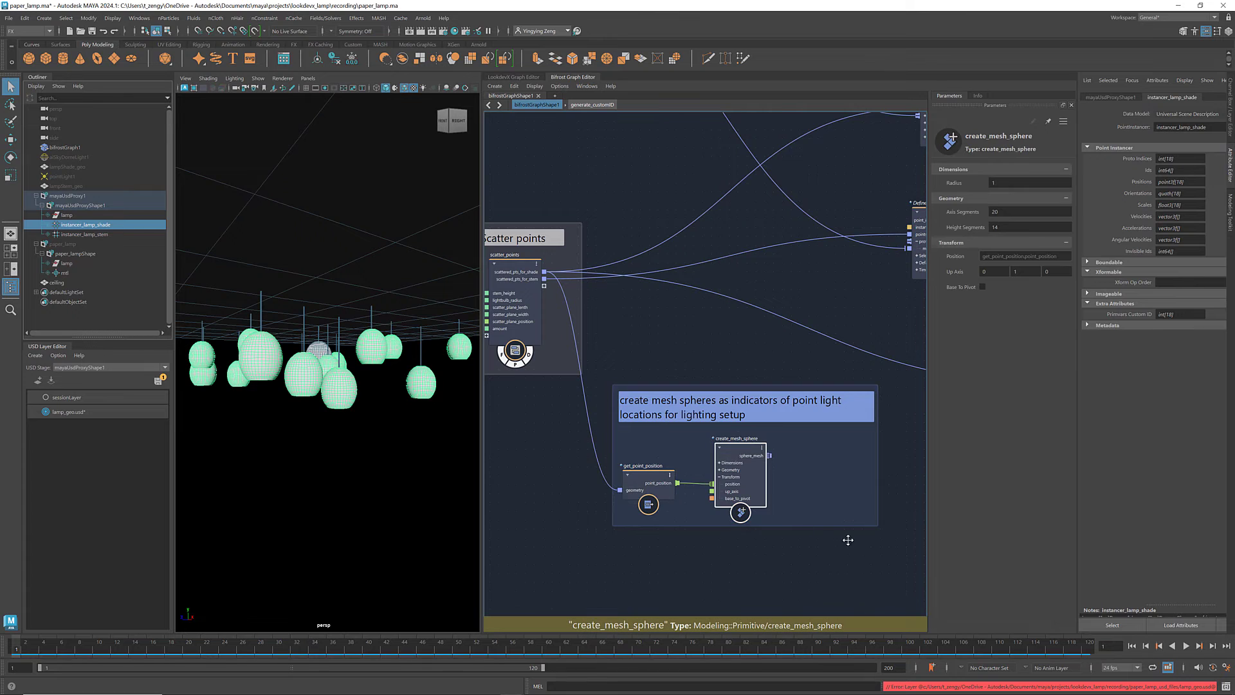
middle_click_drag(848, 540, 733, 540)
left_click(776, 473)
key("Tab")
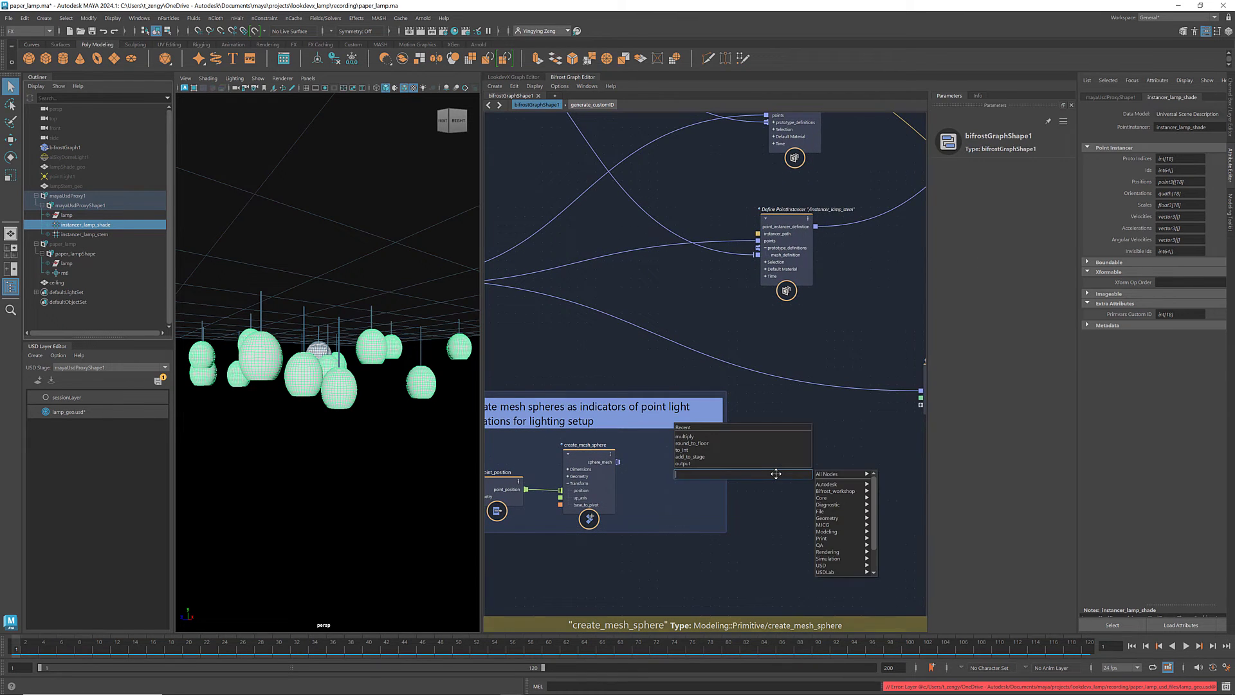
type("output")
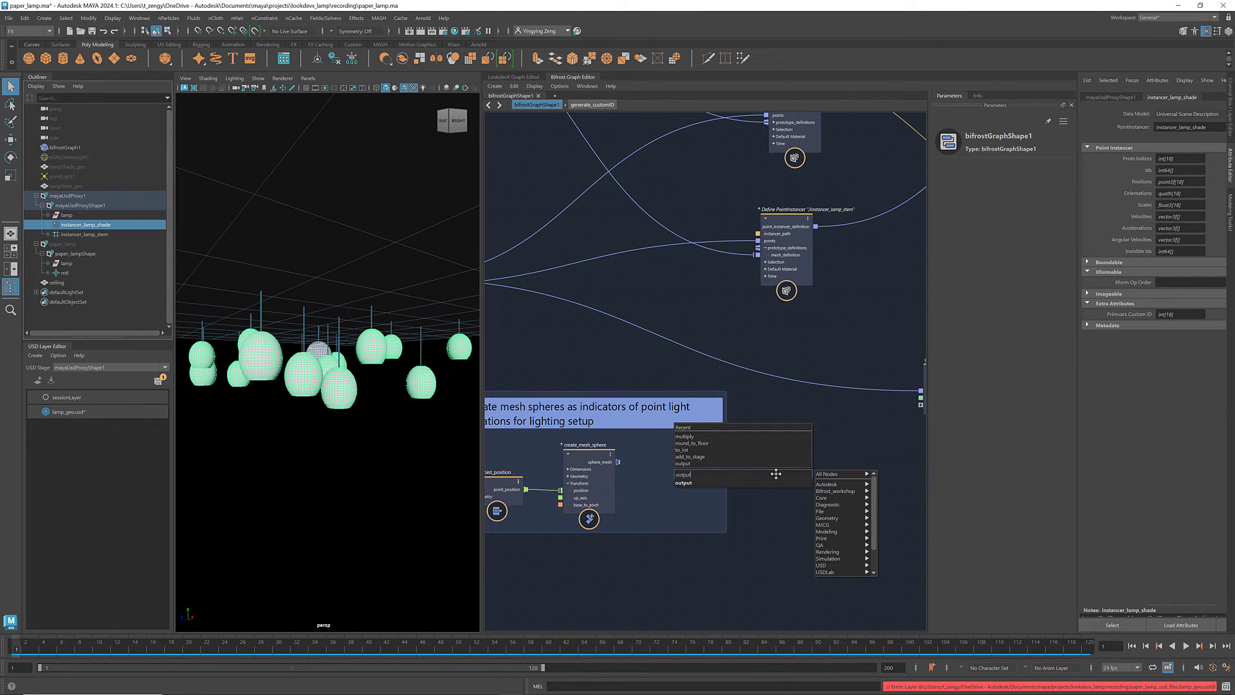
key("Return")
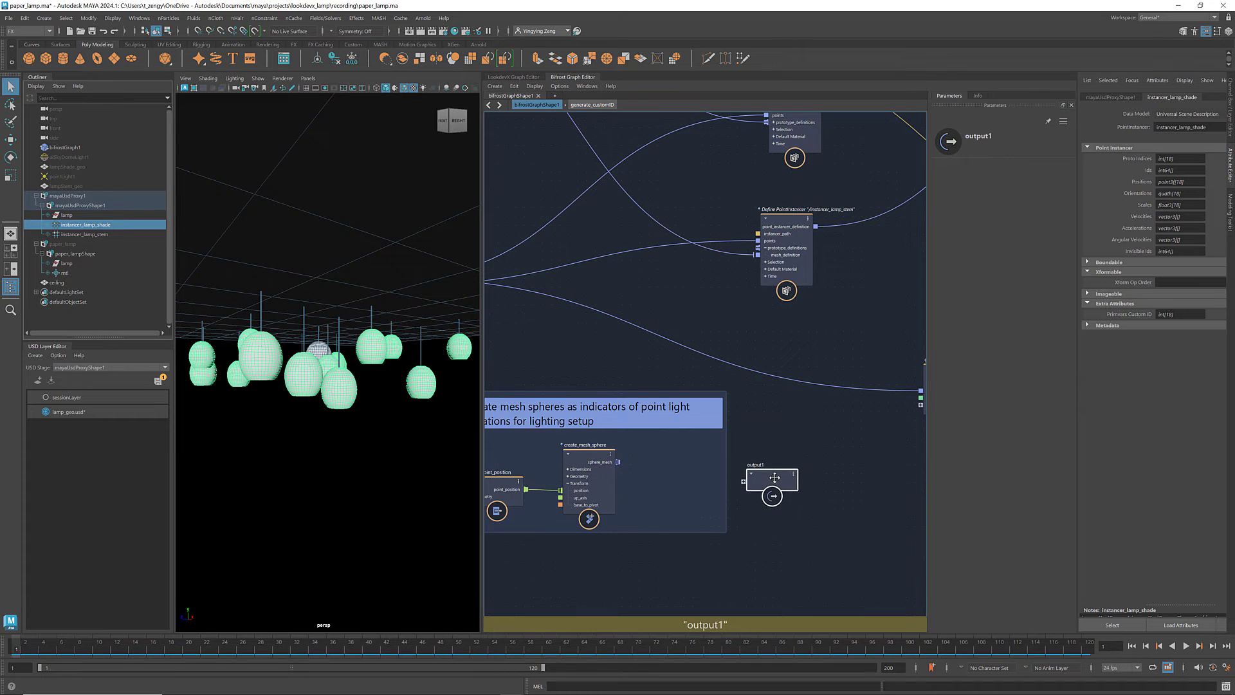
left_click_drag(617, 462, 743, 484)
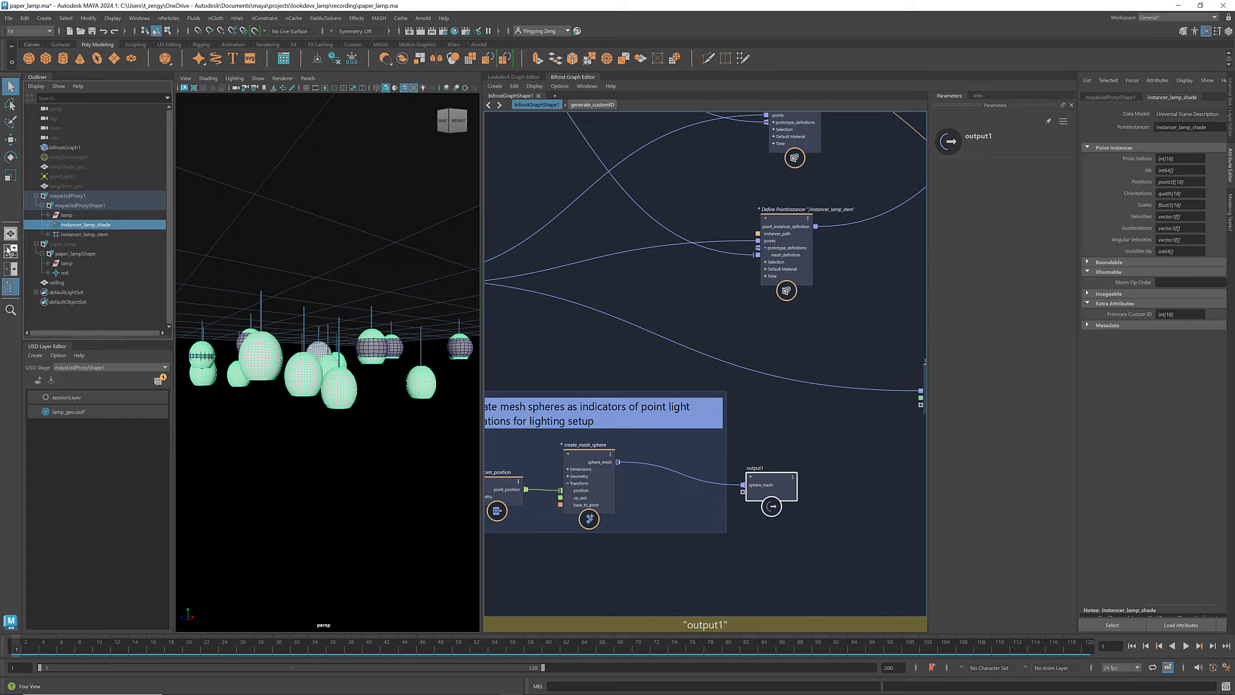
- Hide the instancer_lamp_shade instances and the lamp prim
key("ctrl+h")
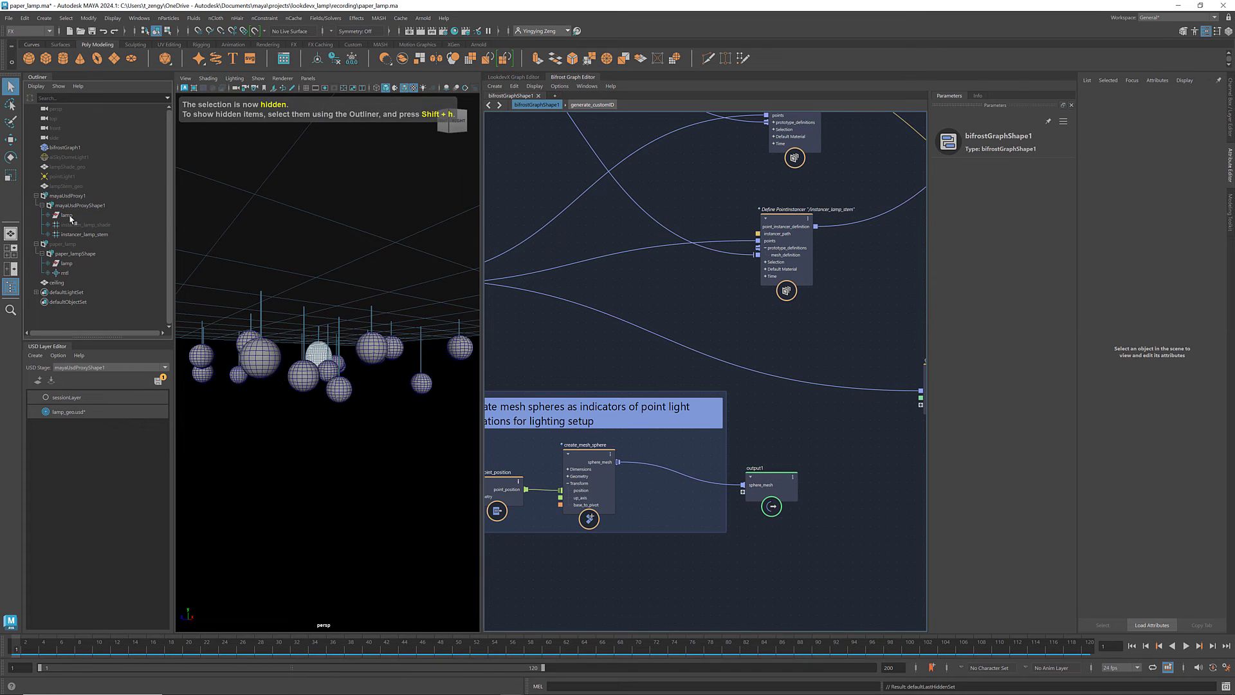
left_click(70, 217)
key("ctrl+h")
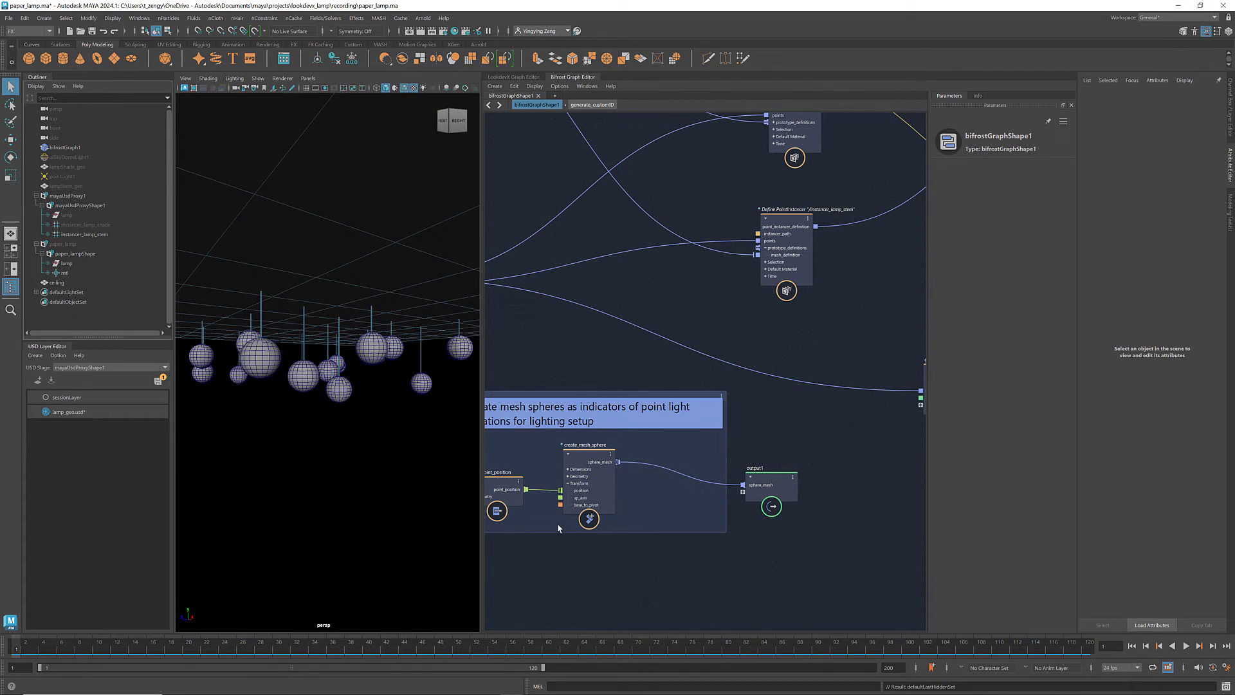
- Create Maya meshes from output1's sphere_mesh port
left_click(764, 485)
right_click(765, 487)
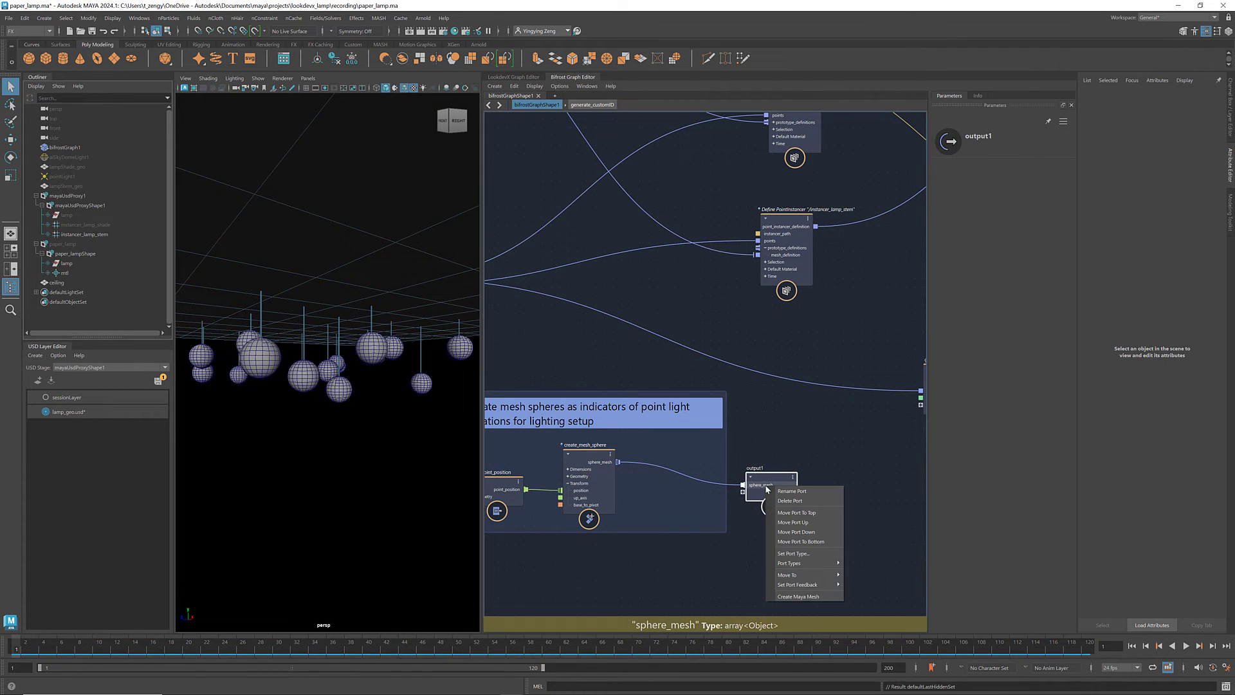
left_click(812, 596)
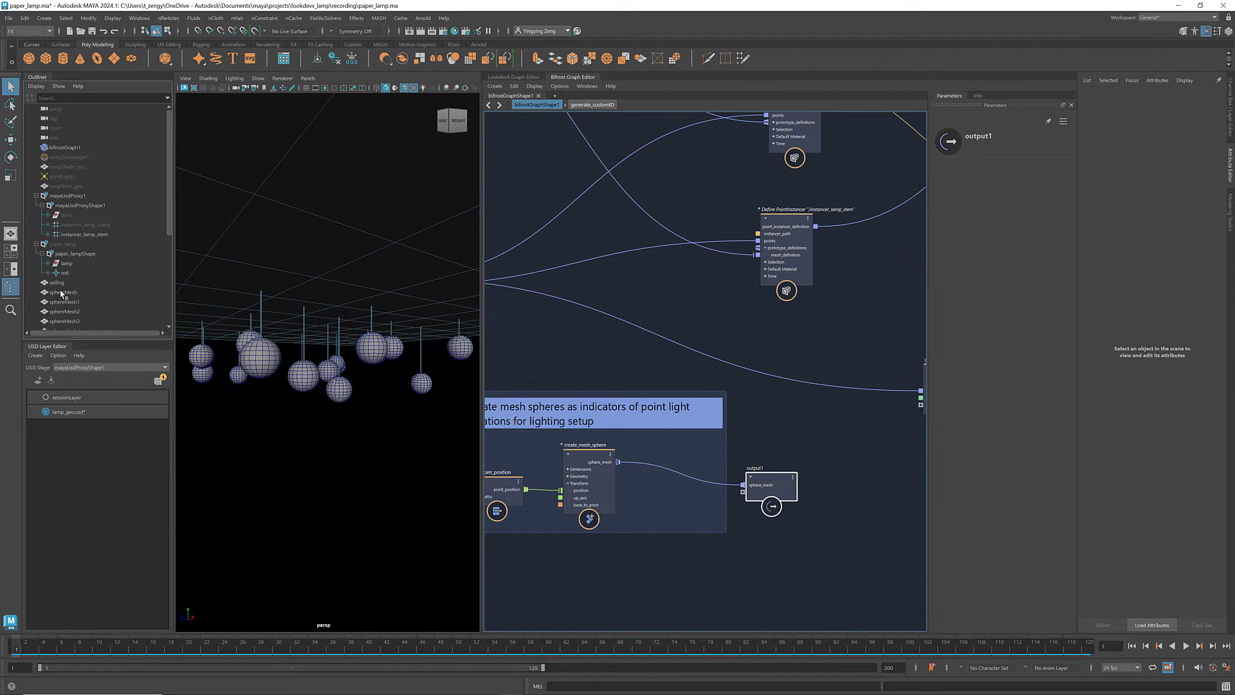
- Group sphereMesh through sphereMesh17 into group1 in the Outliner
scroll(77, 270, "down", 3)
left_click(68, 215)
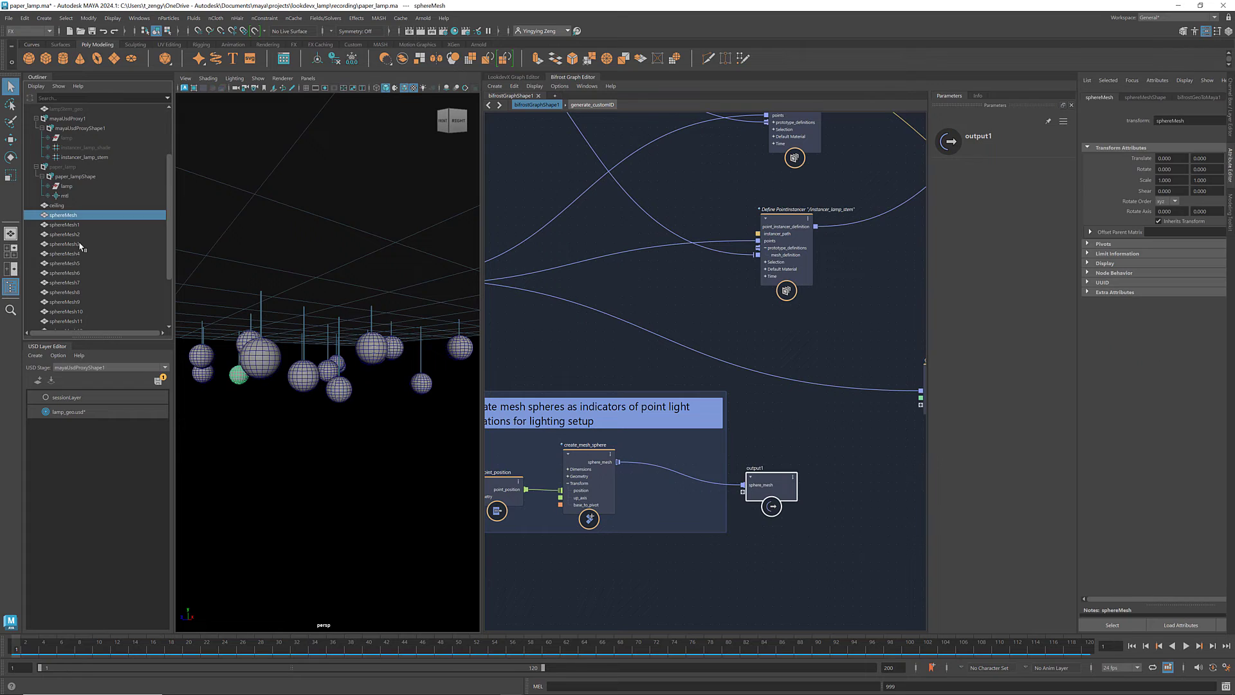
scroll(81, 246, "down", 3)
left_click(80, 303, "shift")
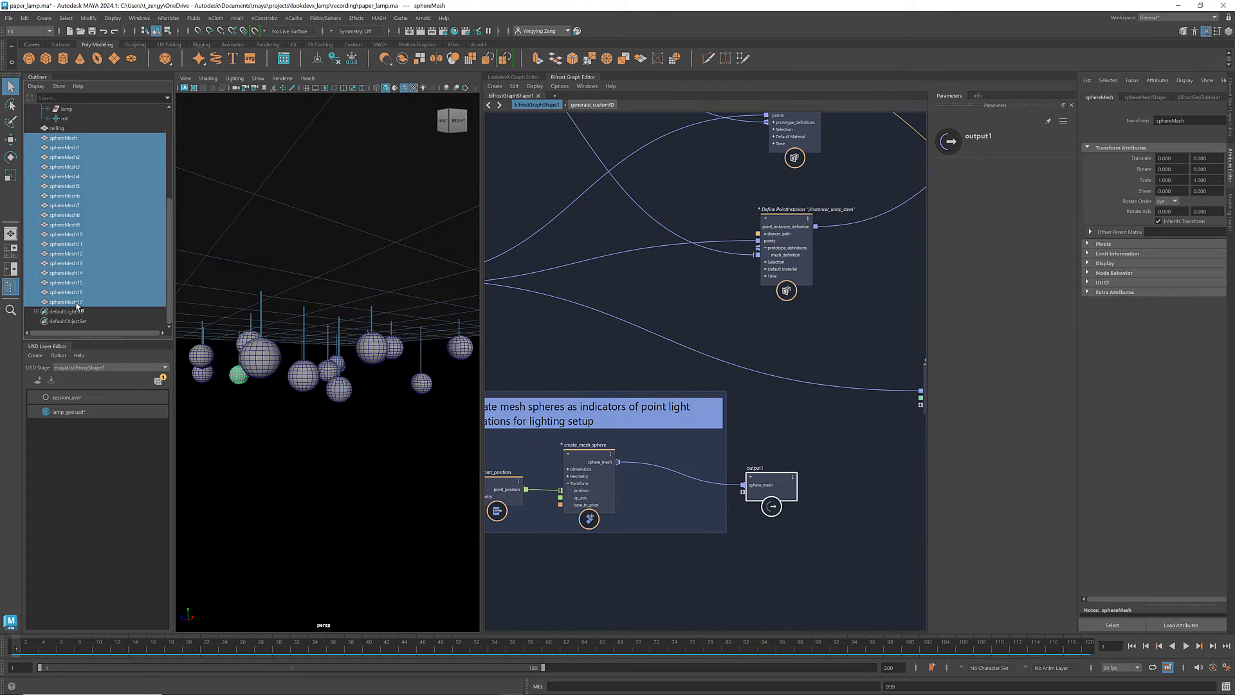
key("ctrl+g")
left_click(37, 292)
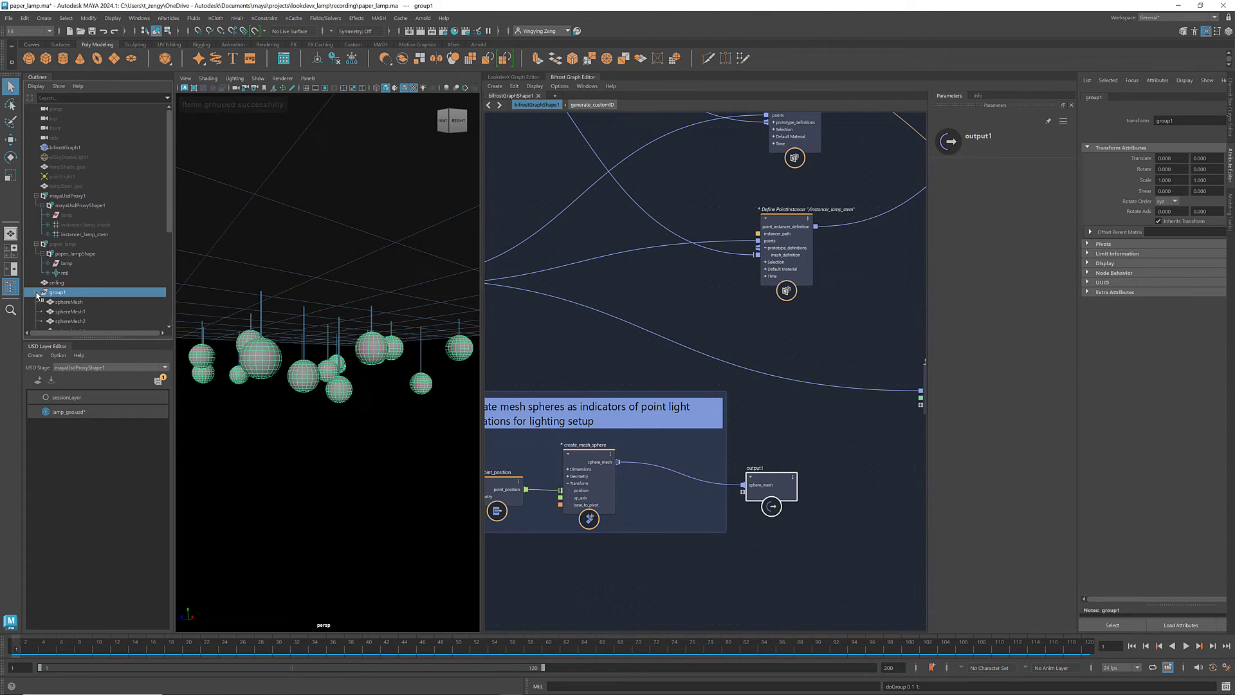
scroll(37, 293, "down", 3)
left_click(37, 206)
left_click(446, 427)
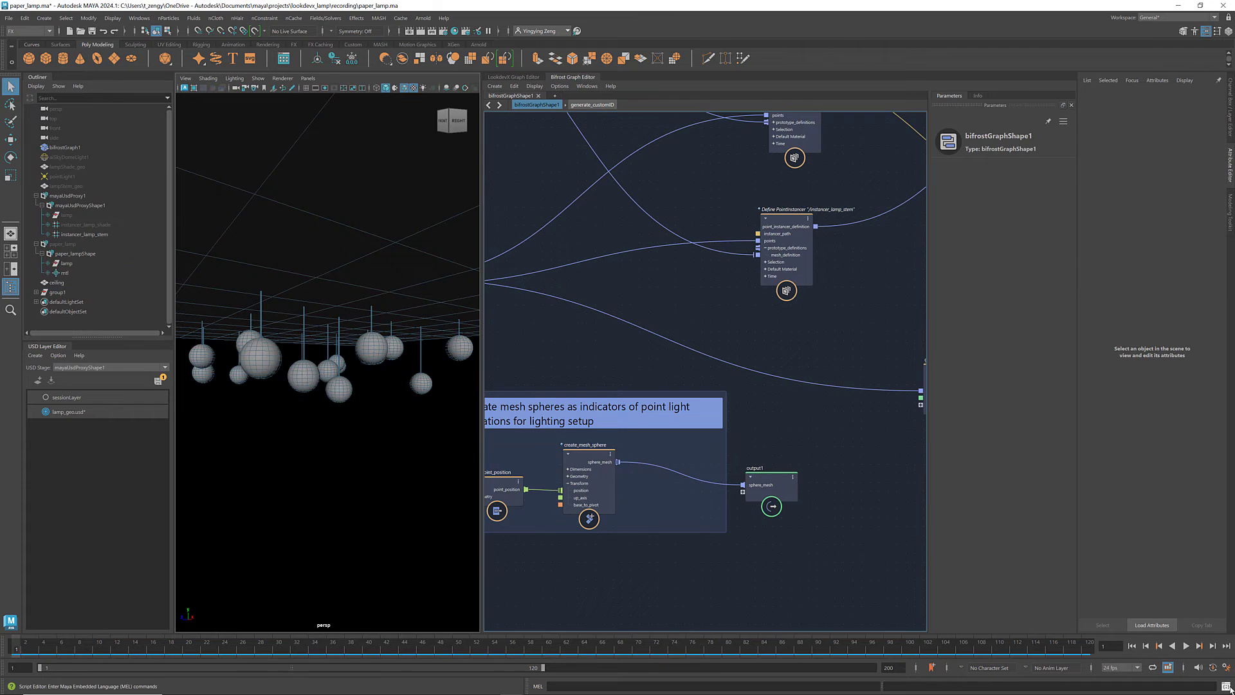
- Run the point light creation script in the Script Editor
left_click(1226, 687)
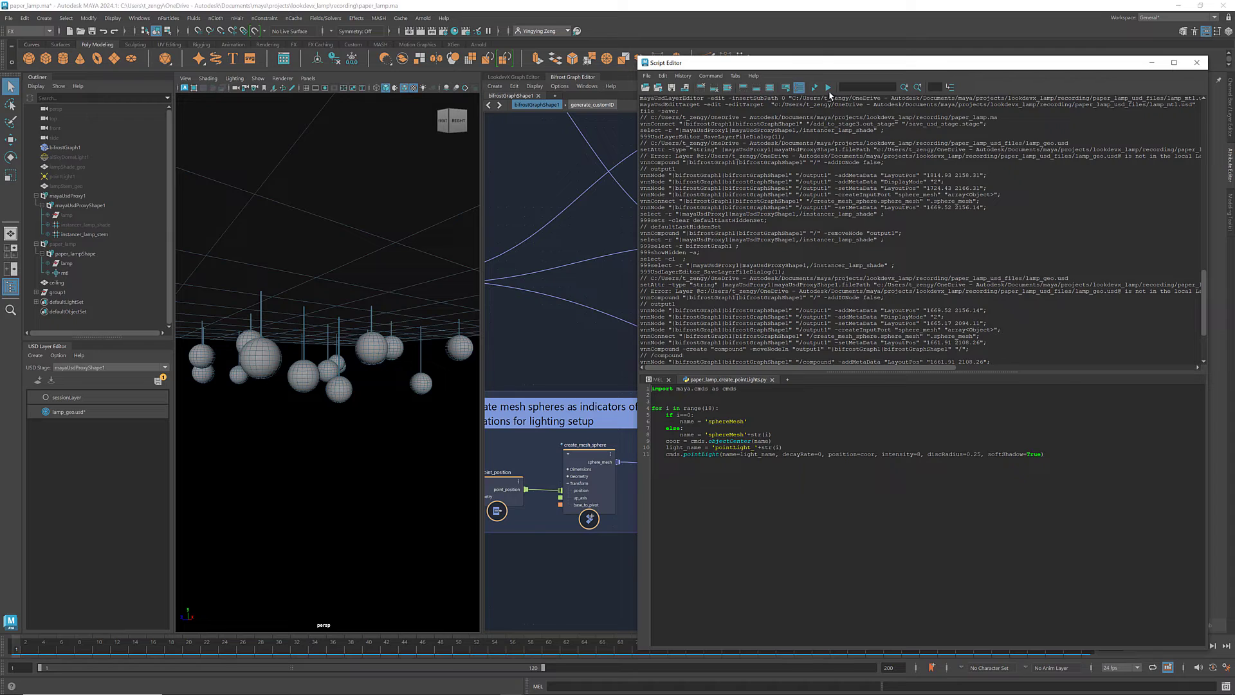
left_click(828, 87)
left_click(1196, 62)
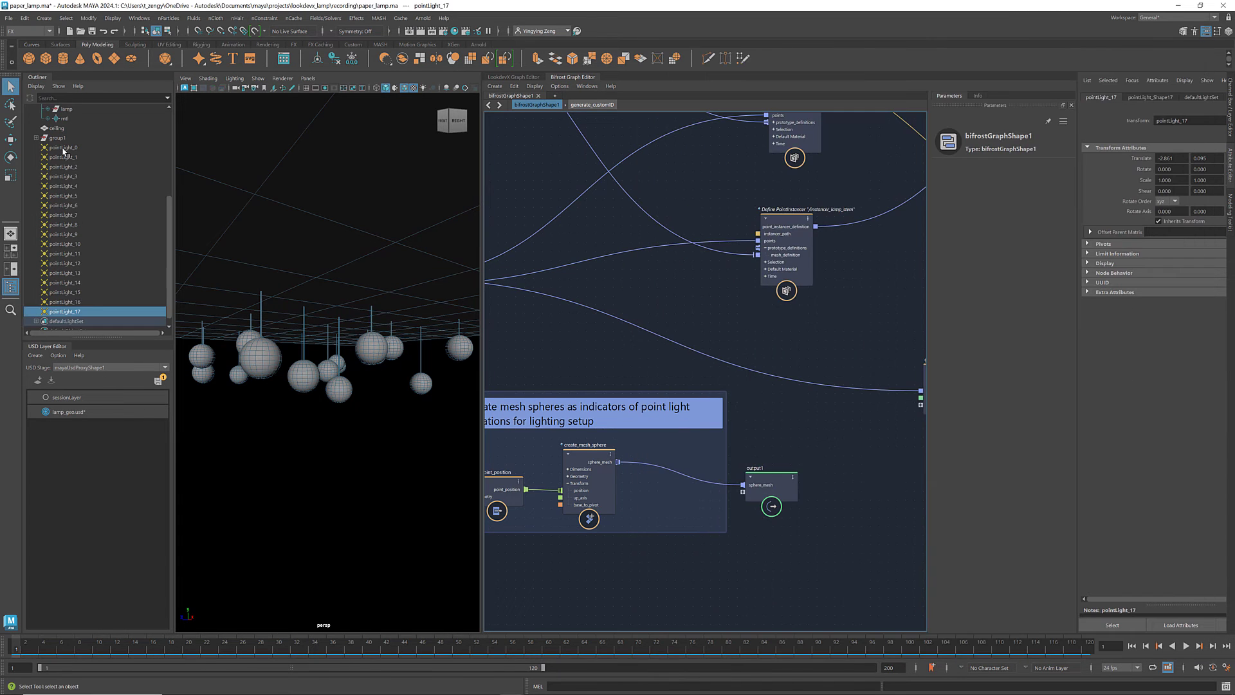
- Hide the sphere group group1 and the Bifrost graph object
left_click(63, 151, "shift")
key("ctrl+h")
scroll(58, 153, "up", 5)
left_click(58, 153)
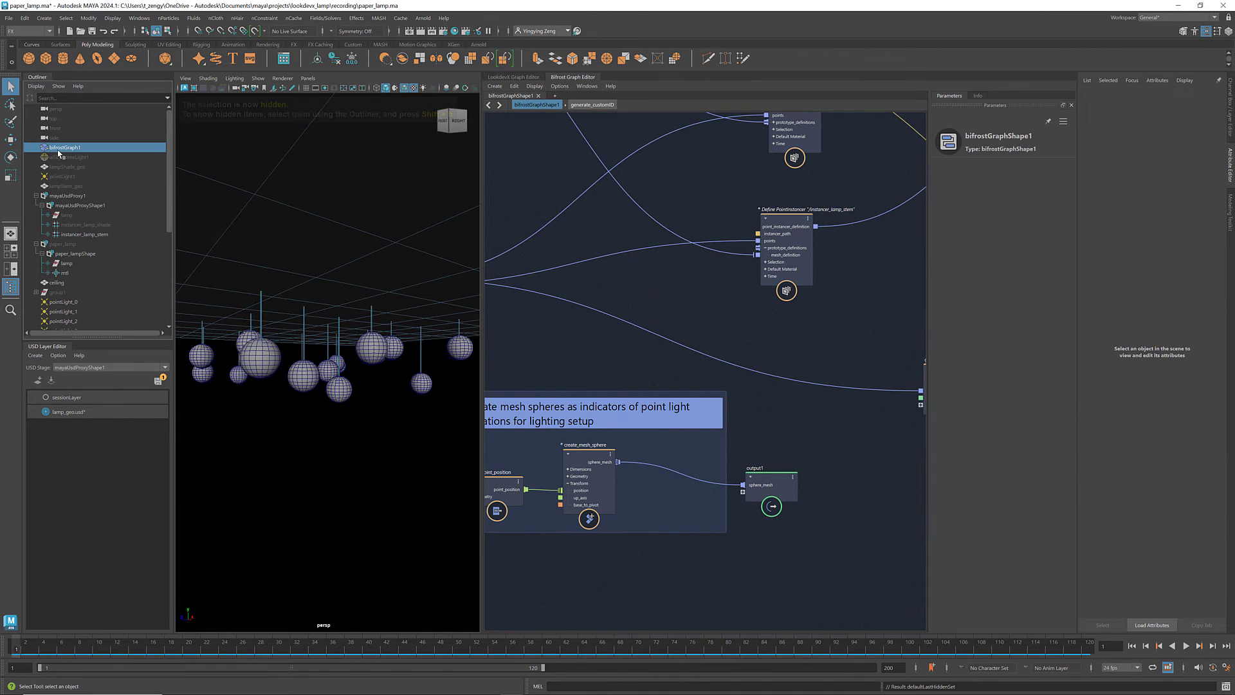
key("ctrl+h")
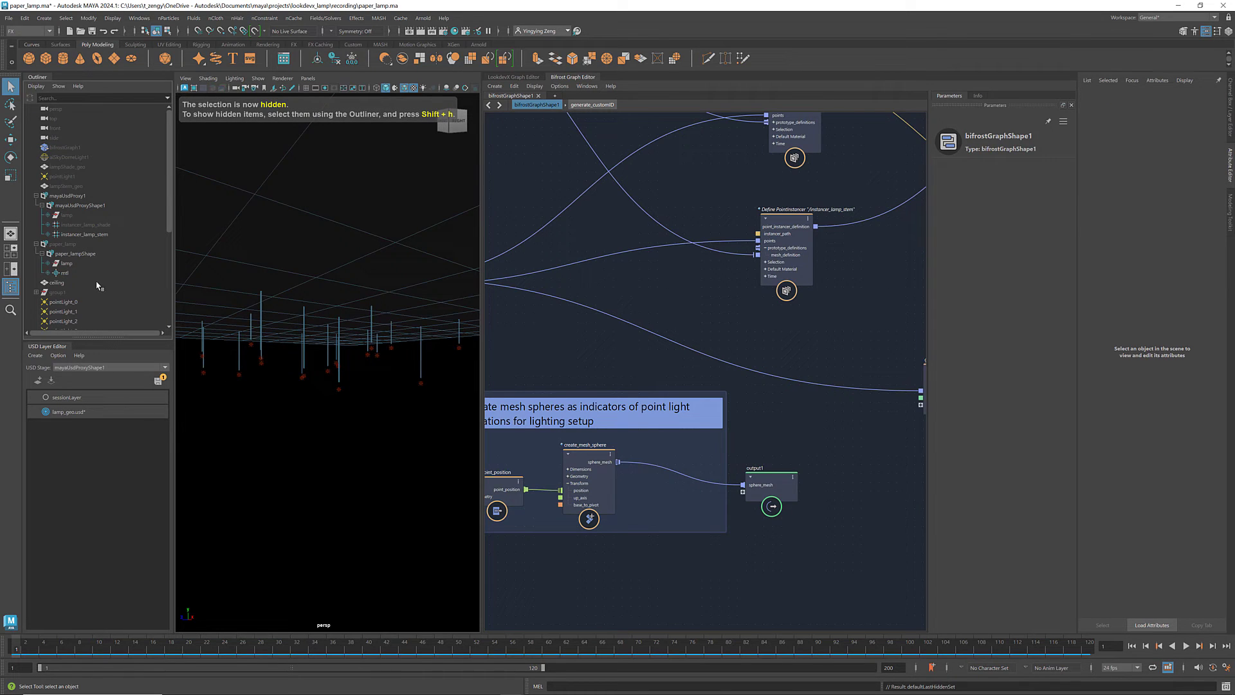
- Group pointLight_0 through pointLight_17 and name the group 'pointLights'
scroll(97, 283, "down", 5)
left_click(61, 149)
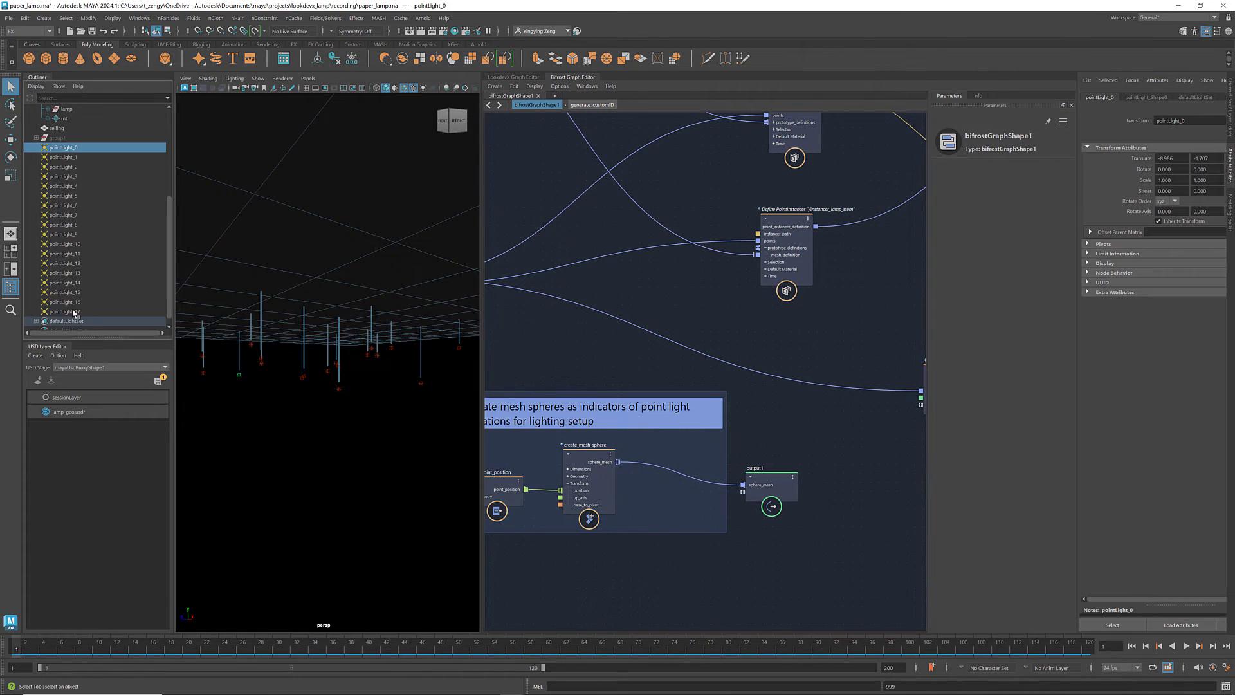
left_click(74, 312, "shift")
key("ctrl+g")
double_click(83, 302)
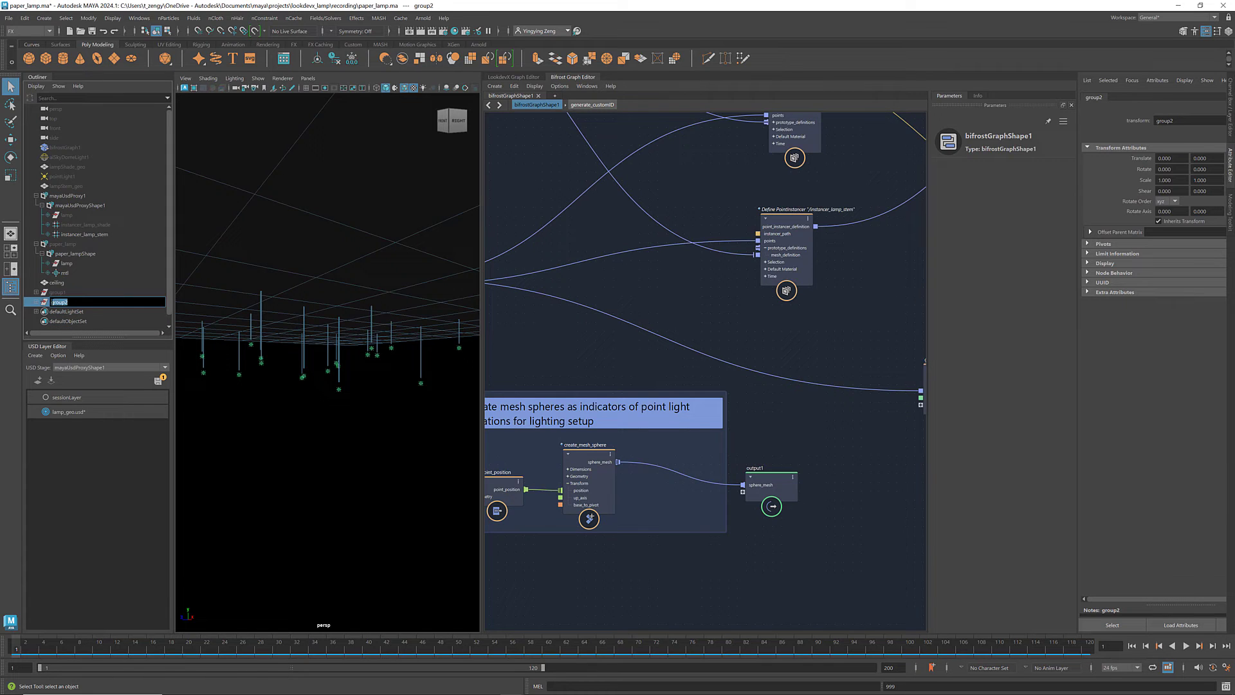
type("pointLights")
key("Return")
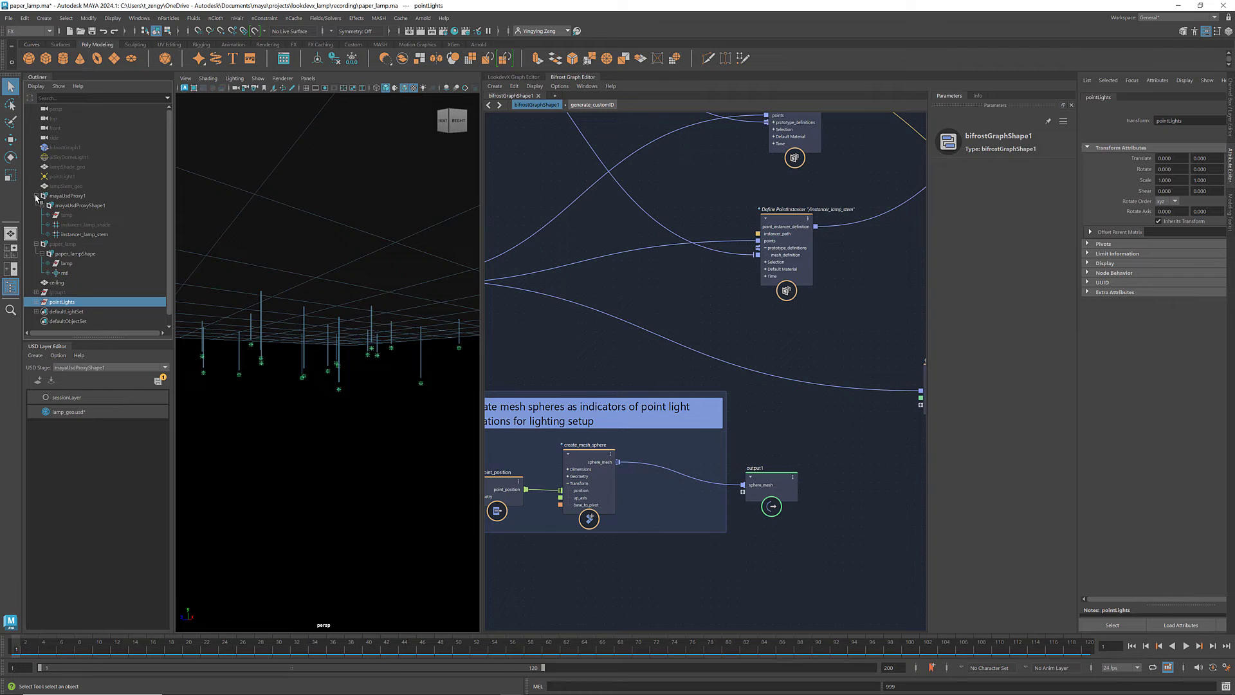
- Hide the mayaUsdProxy1 stage and unhide paper_lamp
left_click(67, 196)
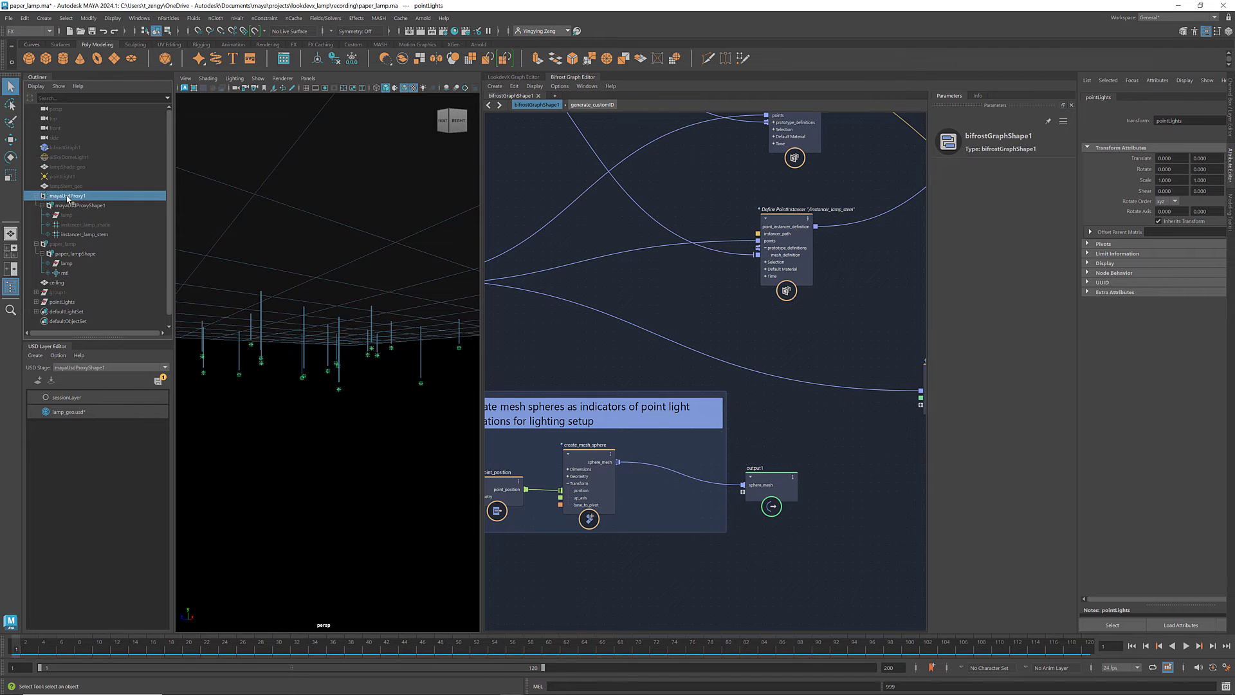
key("ctrl+h")
left_click(36, 196)
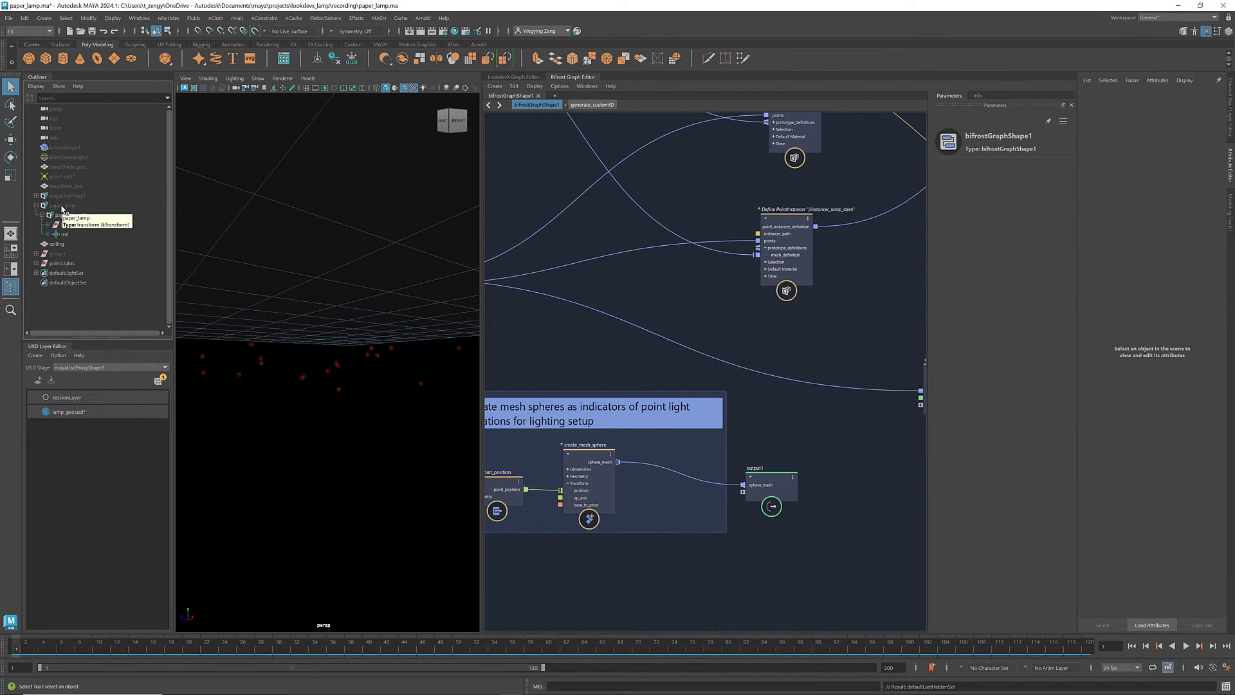
left_click(61, 206)
key("shift+h")
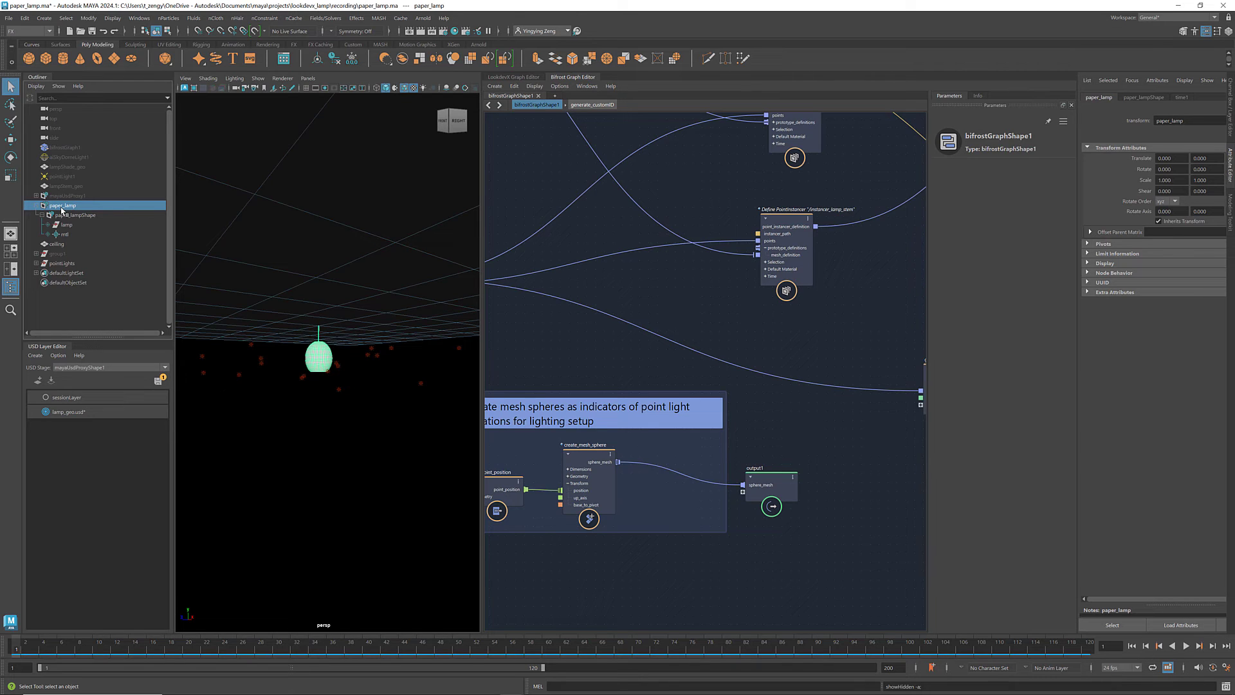
- Remove the lamp_geo.usd sublayer from the paper_lampShape stage
left_click(165, 367)
left_click(123, 383)
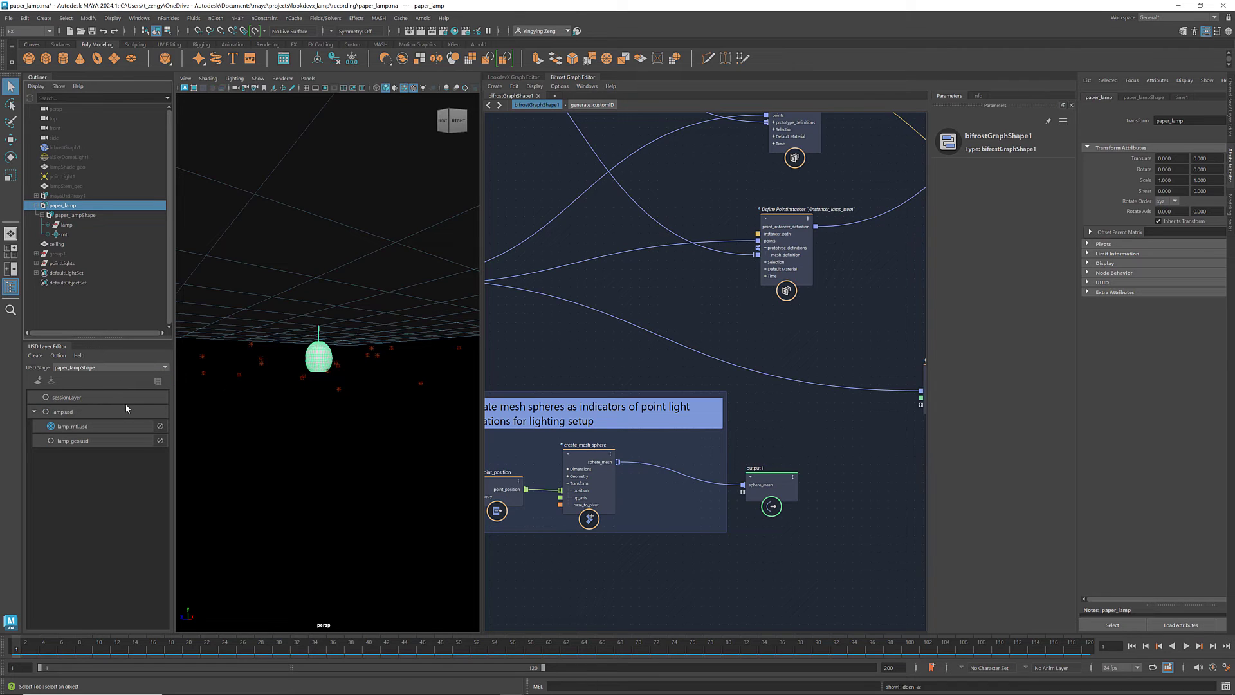
left_click(87, 442)
right_click(86, 441)
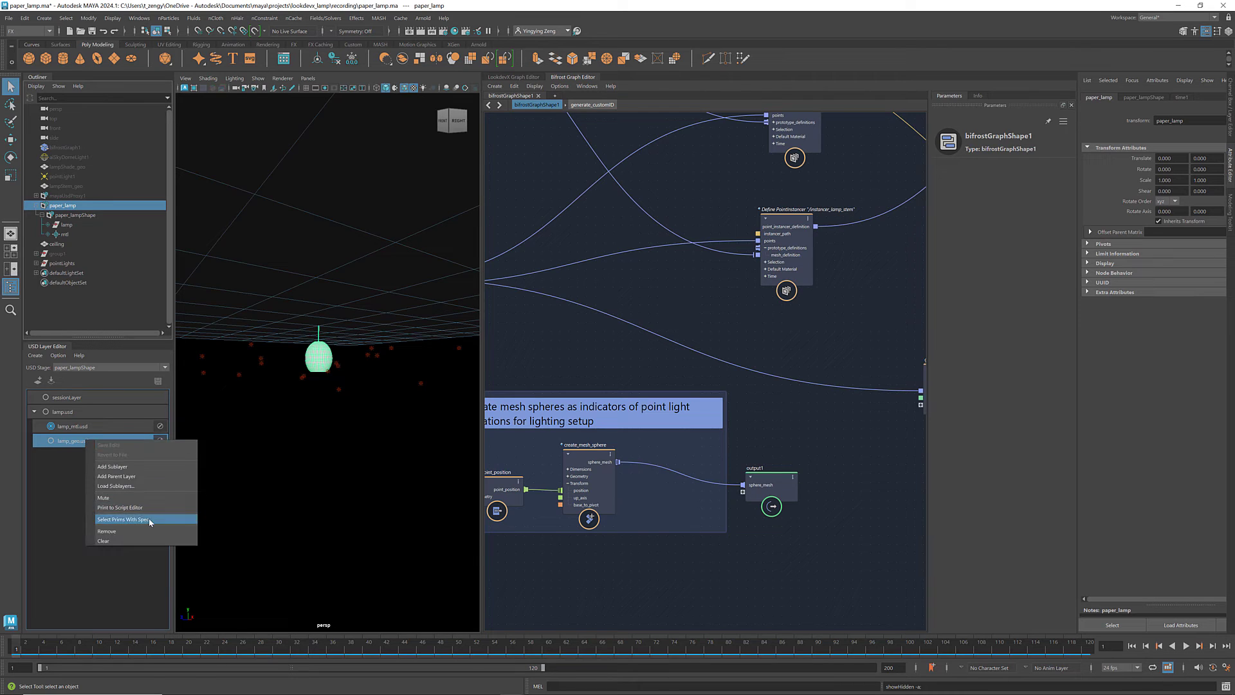
left_click(138, 532)
- Load lamp_geo.usd as a sublayer of lamp.usd and view the lamps
right_click(85, 411)
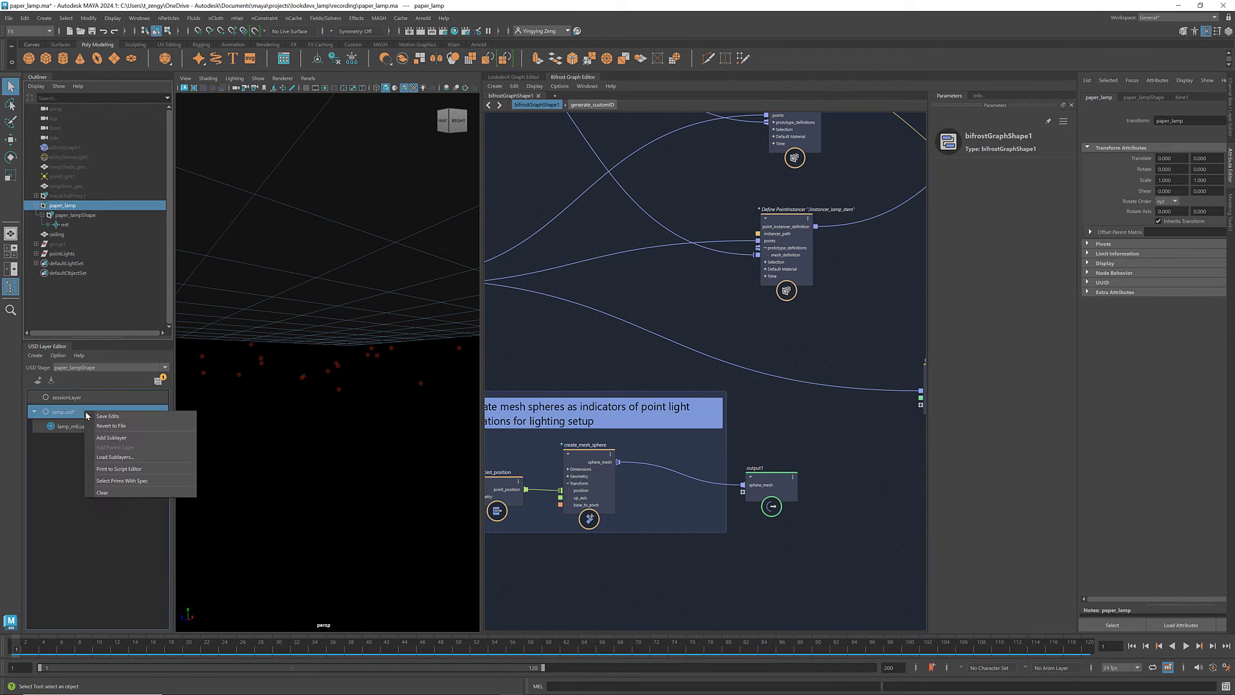
left_click(120, 457)
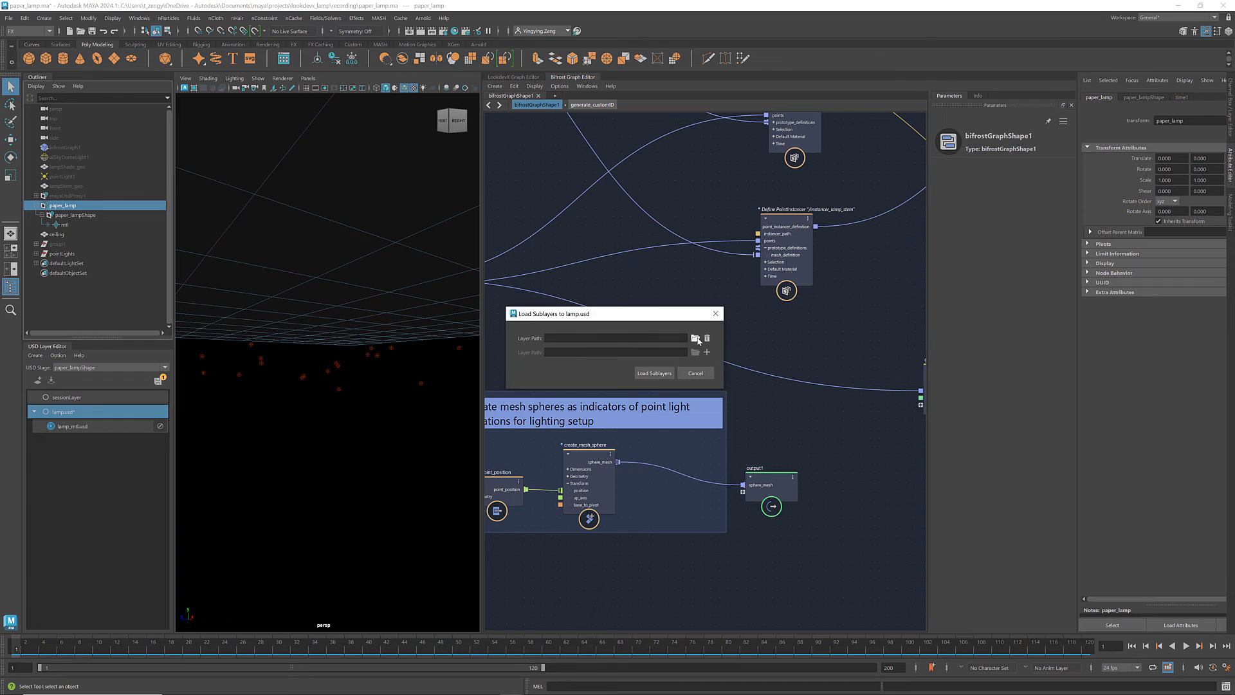
double_click(540, 220)
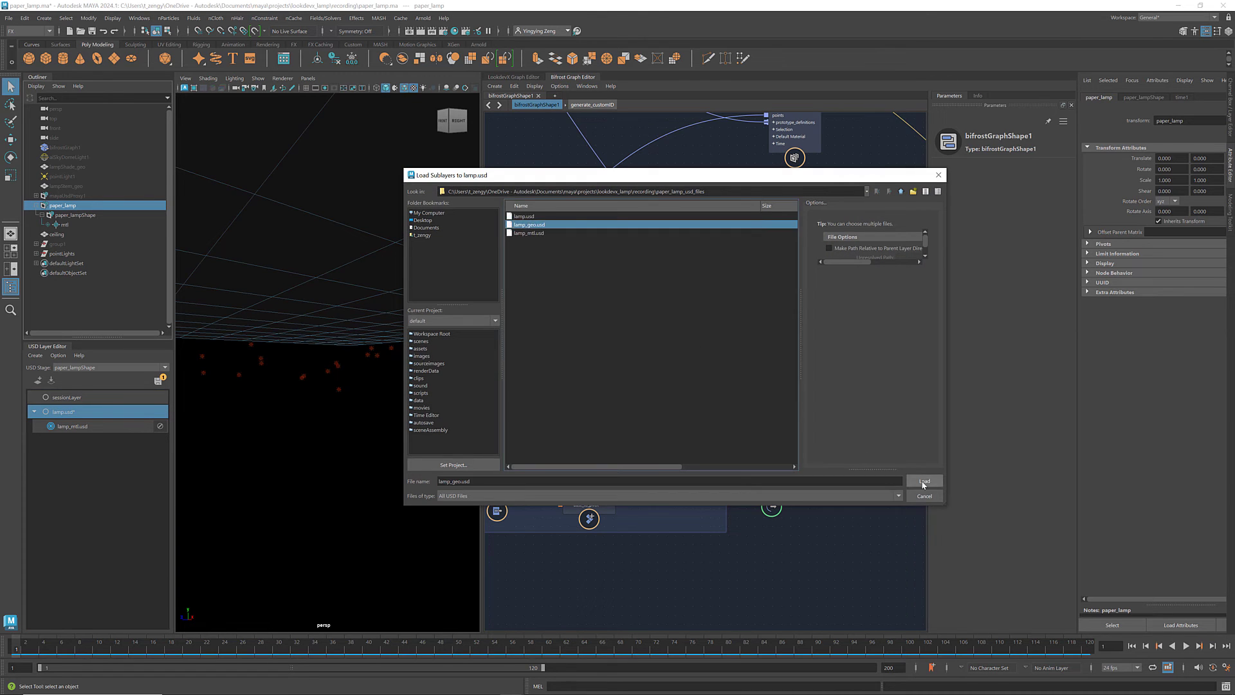
left_click(660, 373)
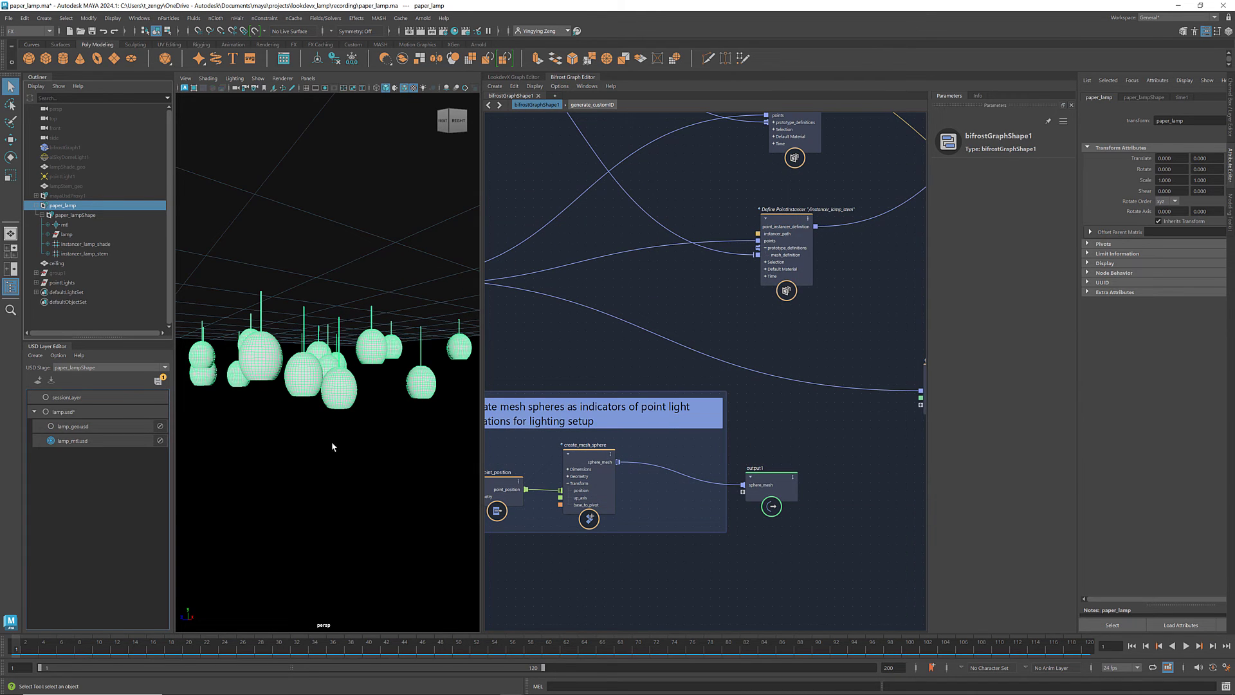
mouse_move(370, 447)
left_mouse_down("alt")
mouse_move(331, 391)
mouse_move(419, 380)
left_mouse_up("alt")
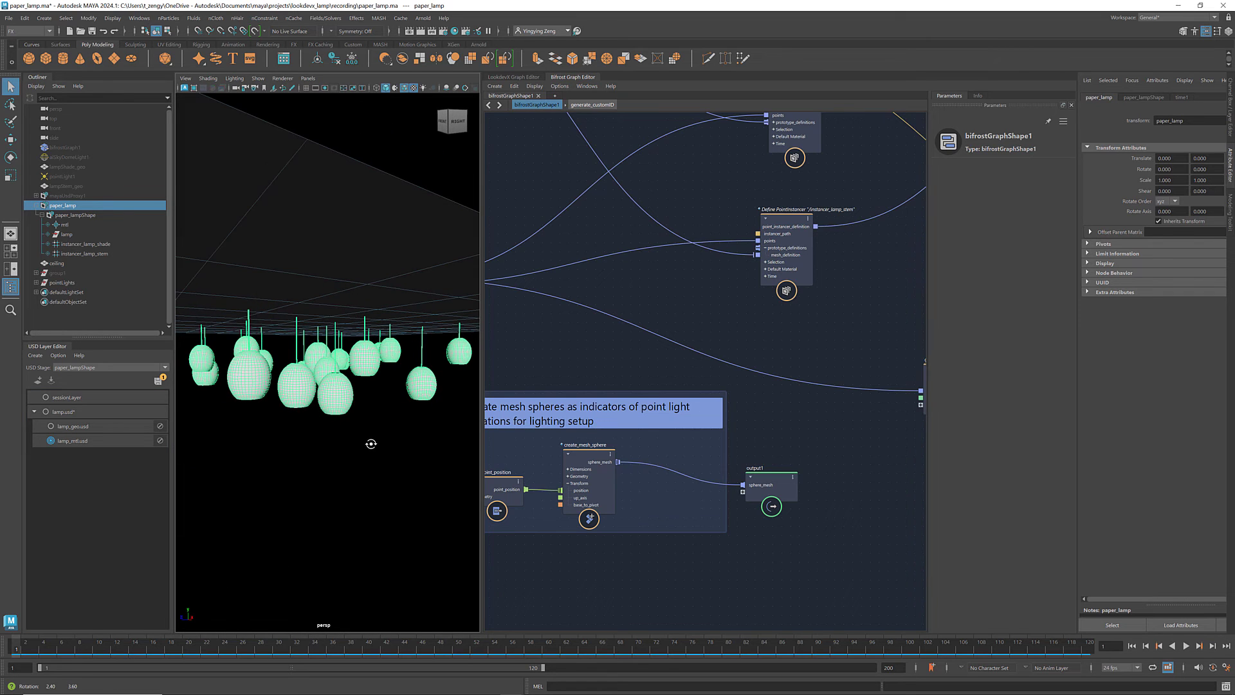
left_click_drag(482, 418, 635, 419)
- Hide the lamp prim, then expand mtl and select lamp_shade_instancer_mtl
left_click(89, 255)
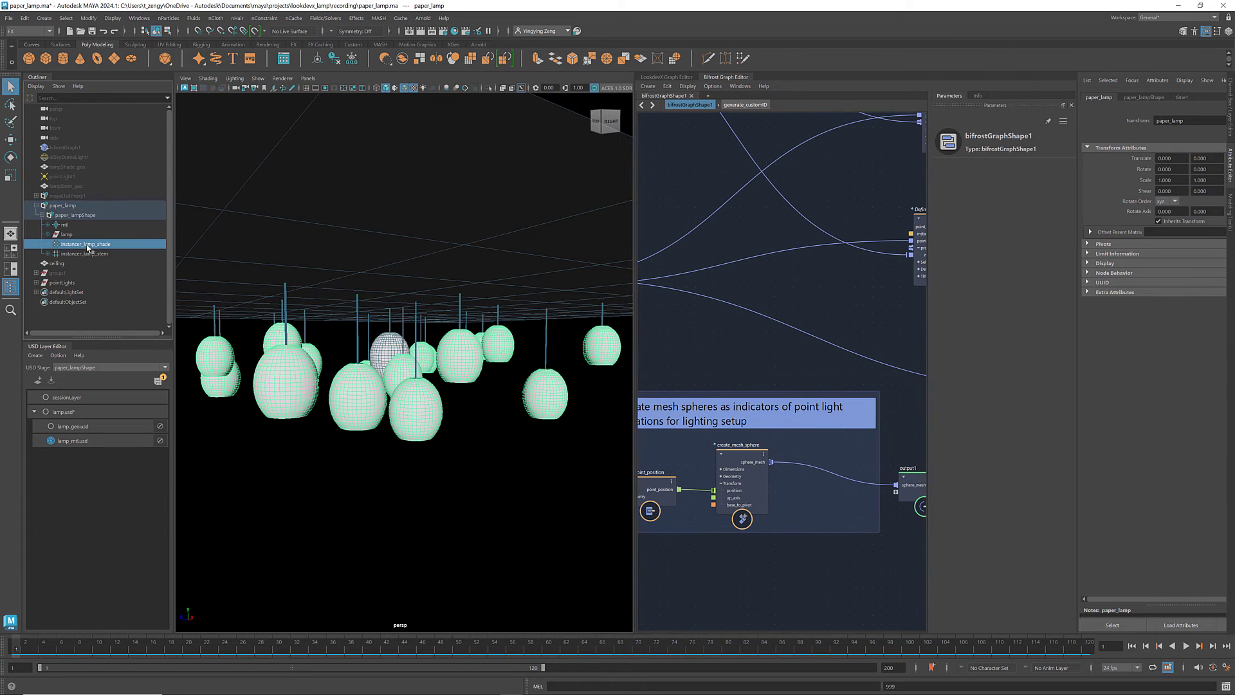
left_click(68, 235)
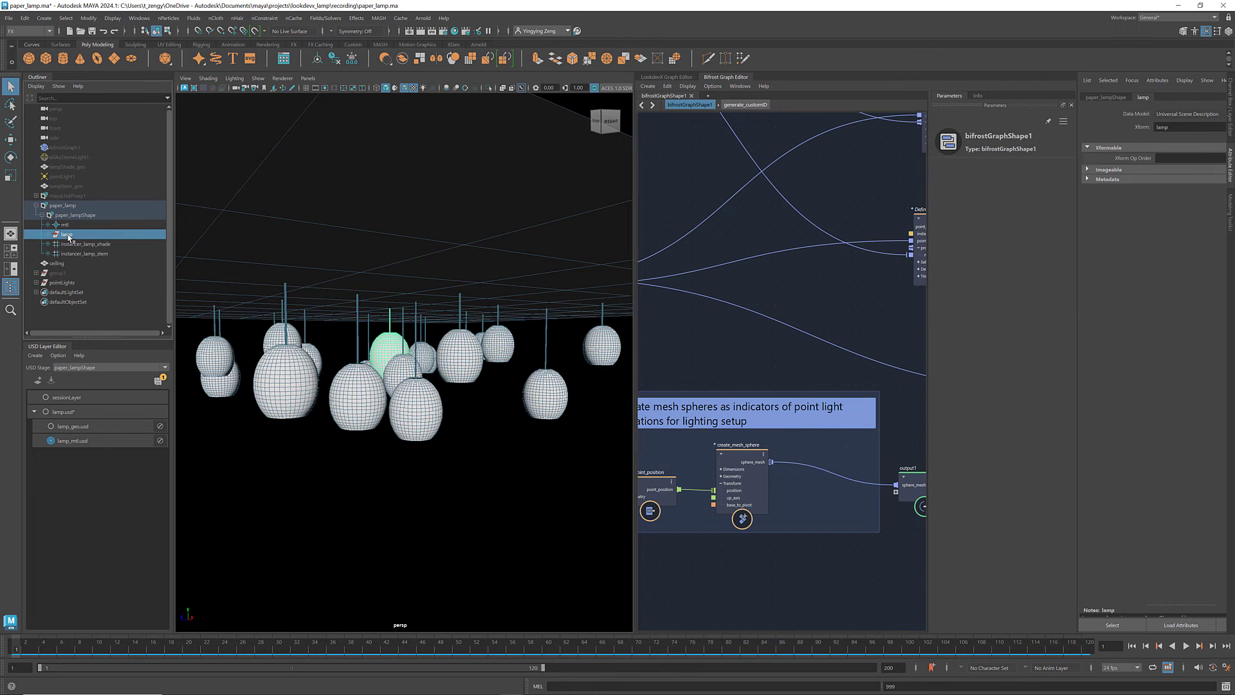
key("ctrl+h")
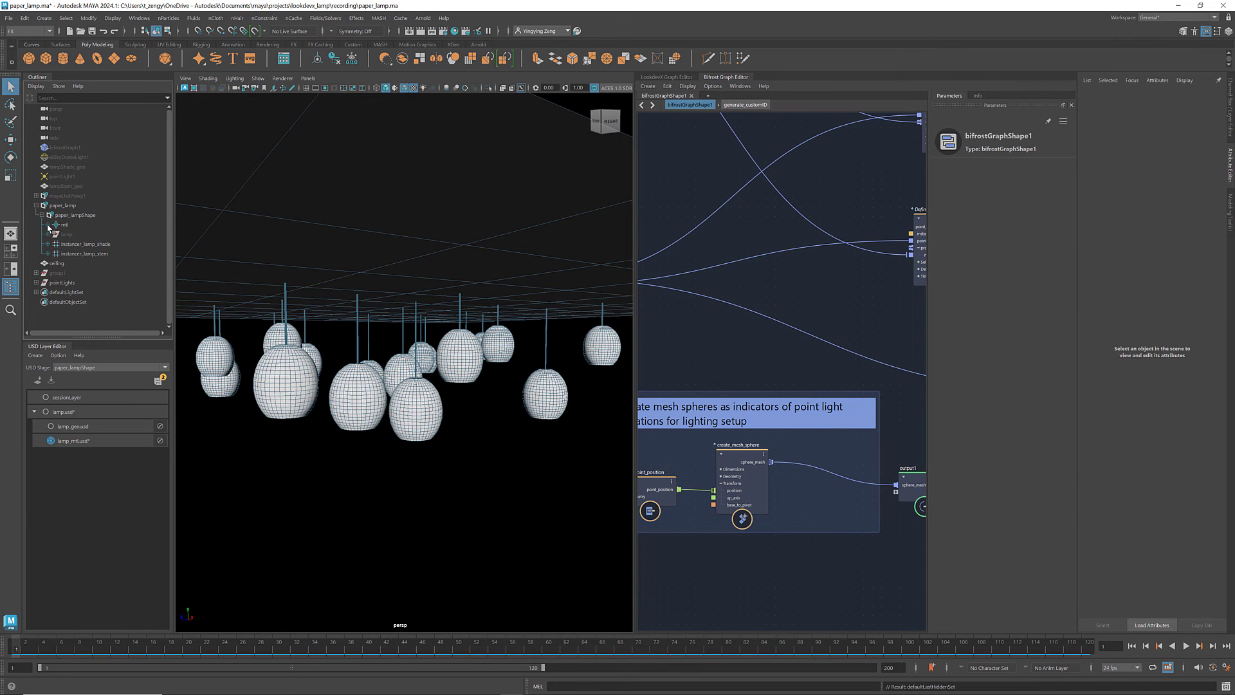
left_click(49, 226)
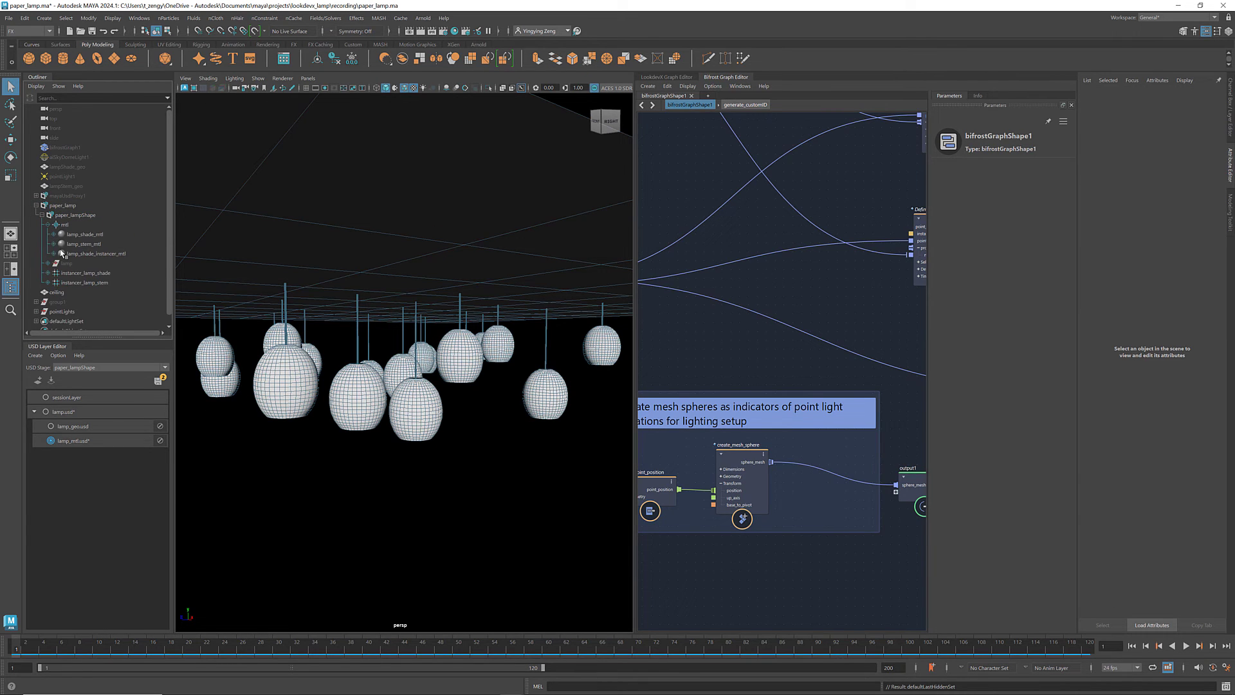
left_click(97, 255)
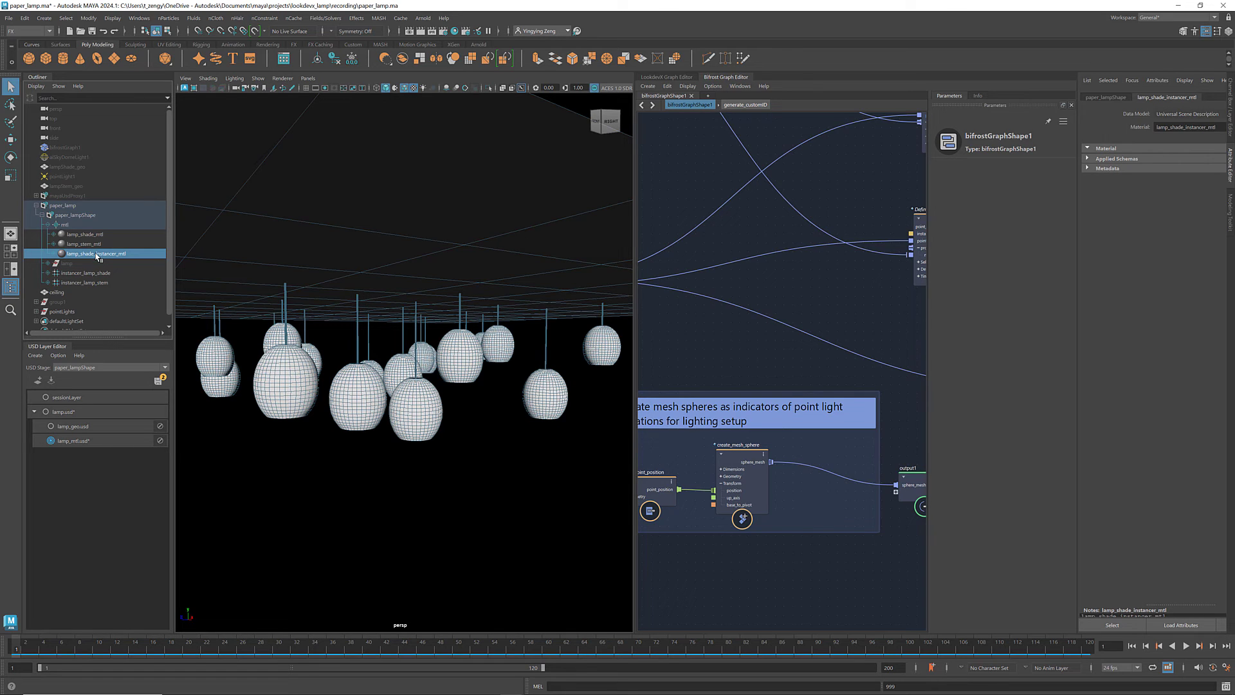
- Show lamp_shade_instancer_mtl in LookdevX, enter its network, and place Output right of the surfaces
left_click(672, 78)
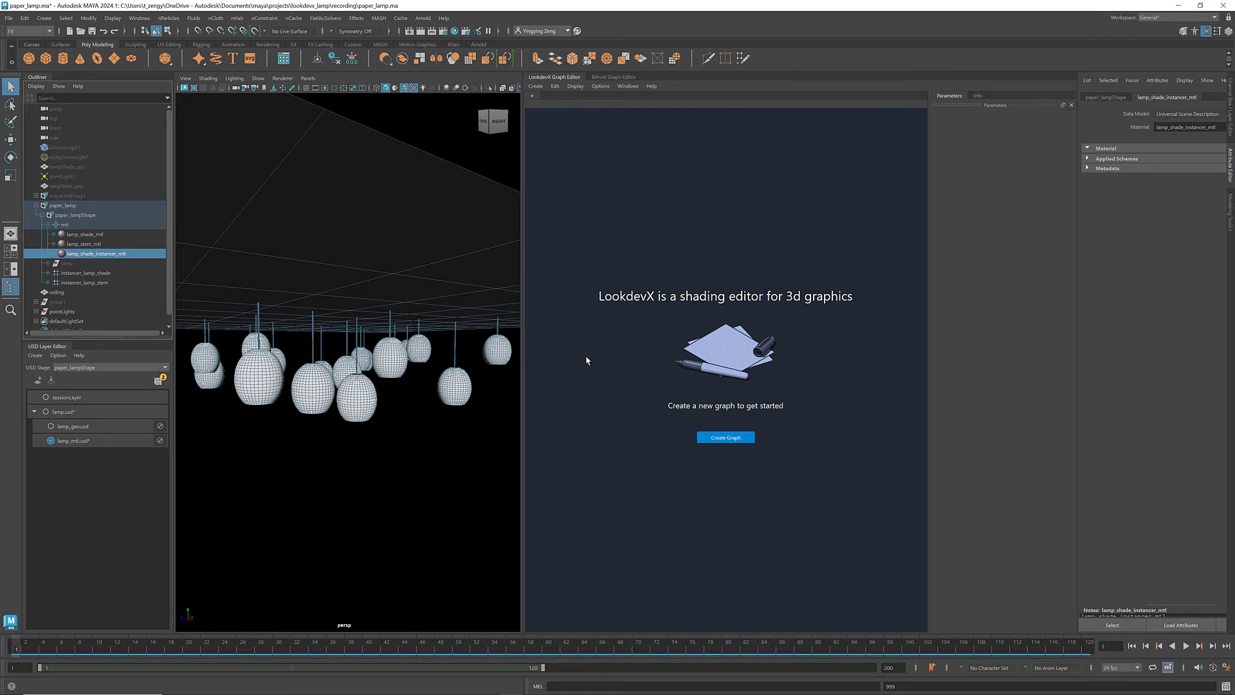
right_click(96, 255)
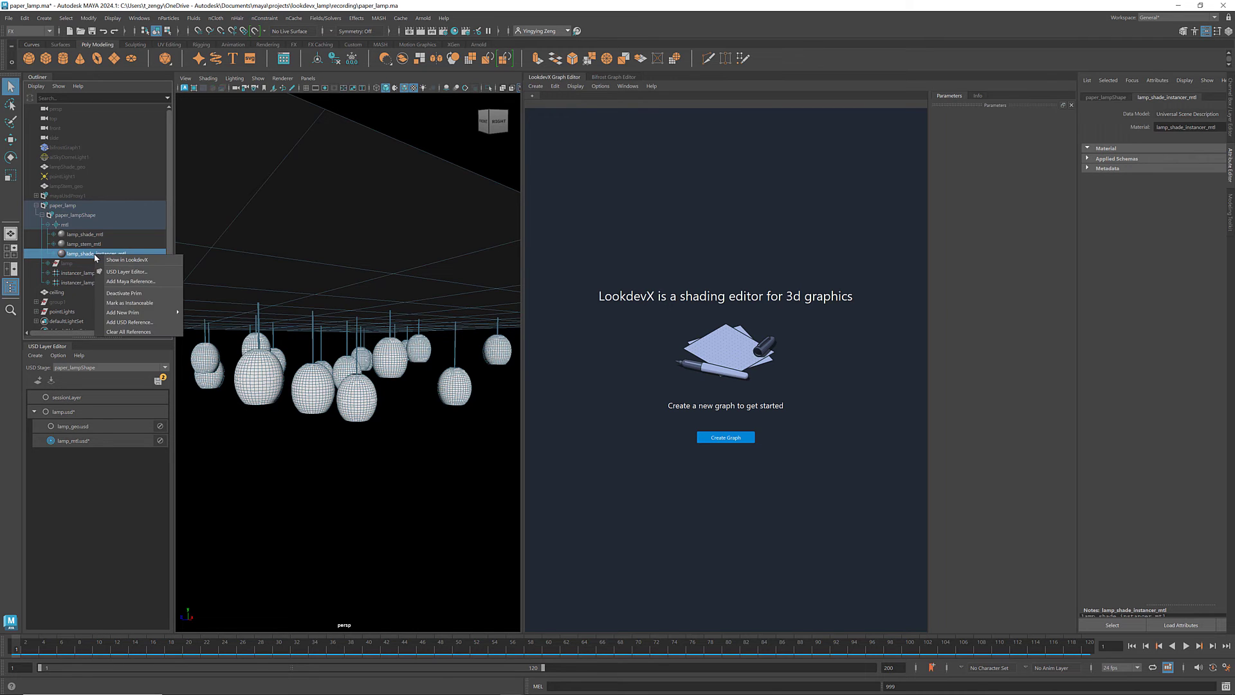
left_click(134, 261)
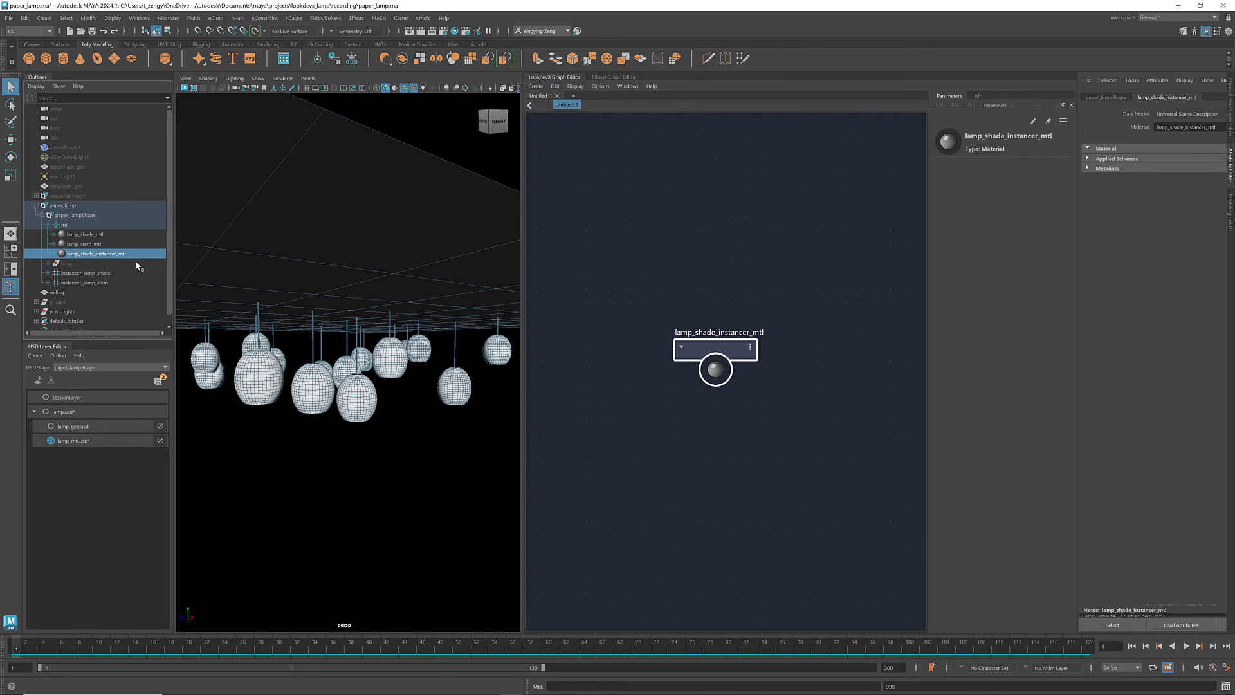
left_click_drag(713, 370, 686, 366)
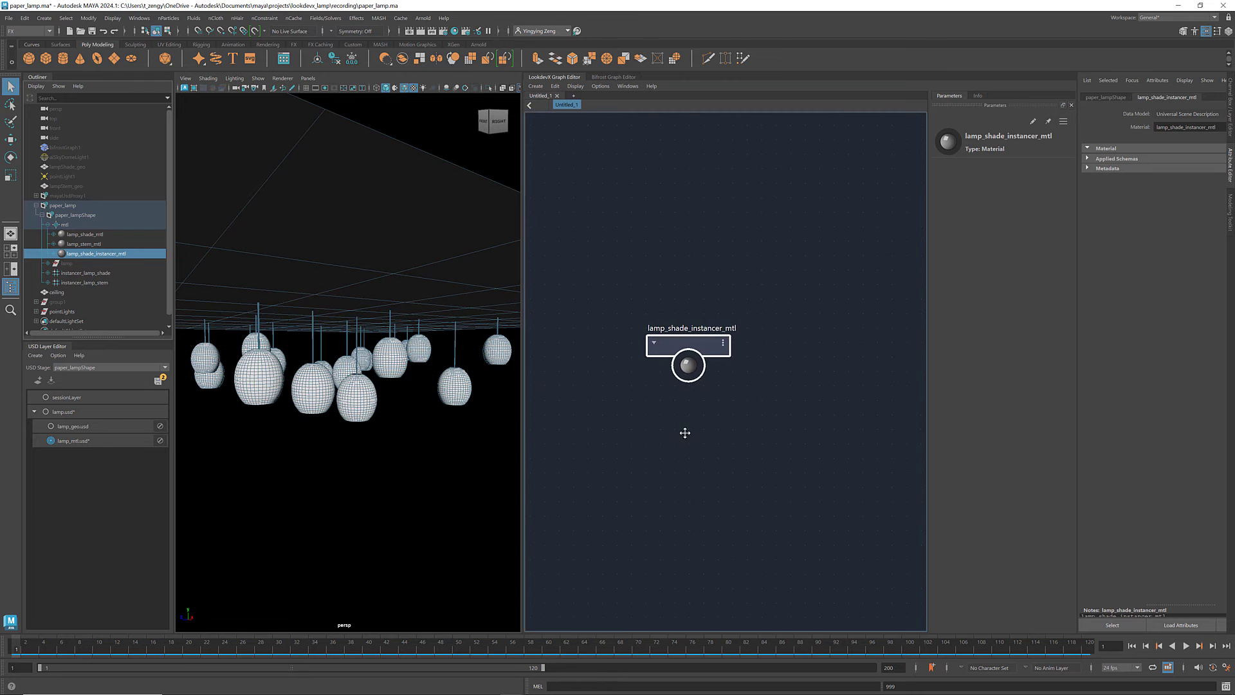
double_click(685, 366)
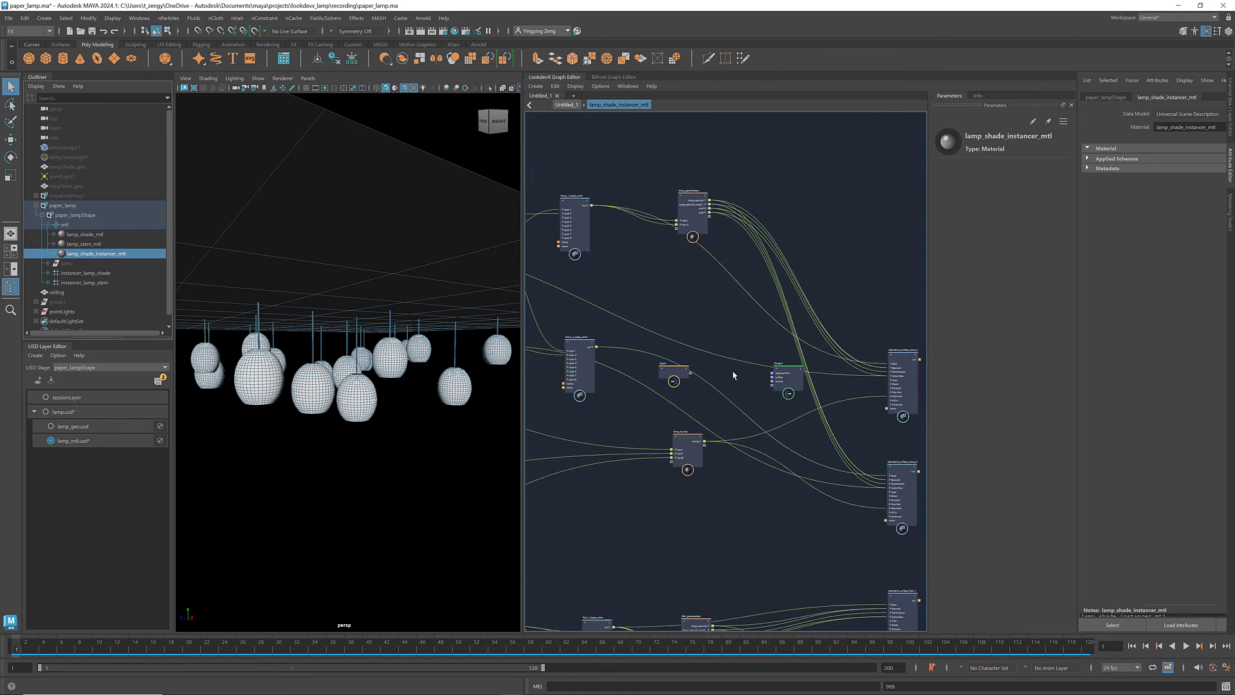
left_click_drag(760, 374, 894, 398)
key("a")
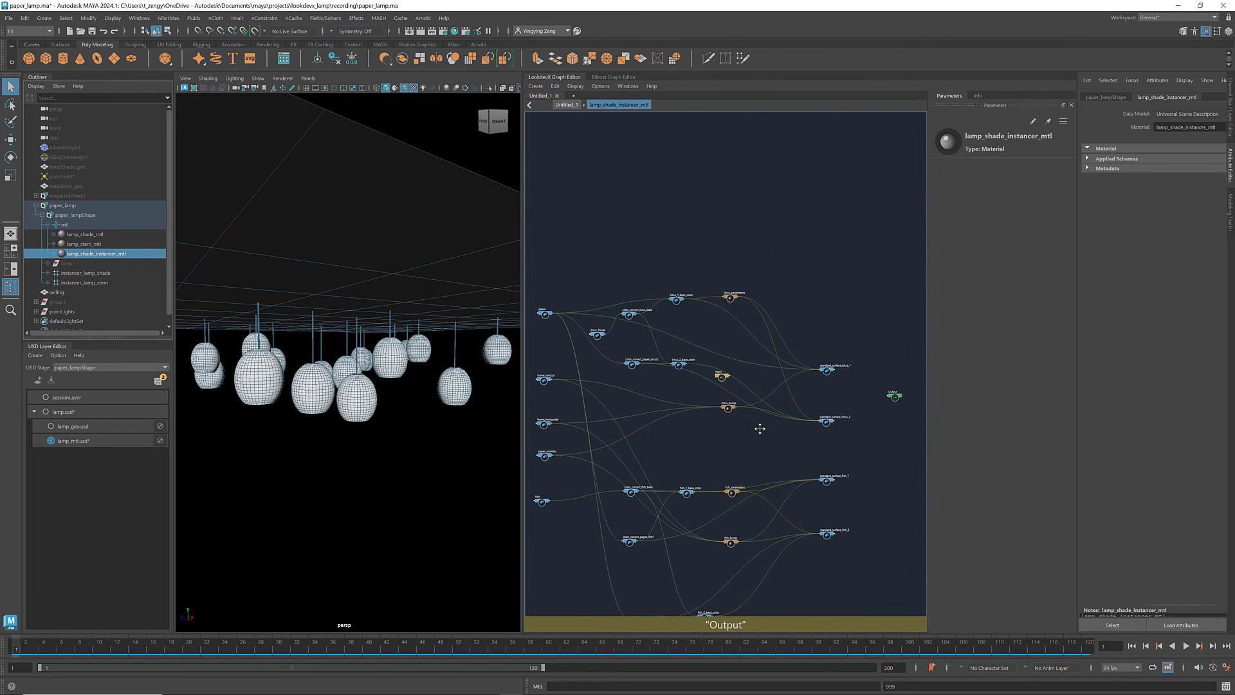
scroll(892, 399, "up", 3)
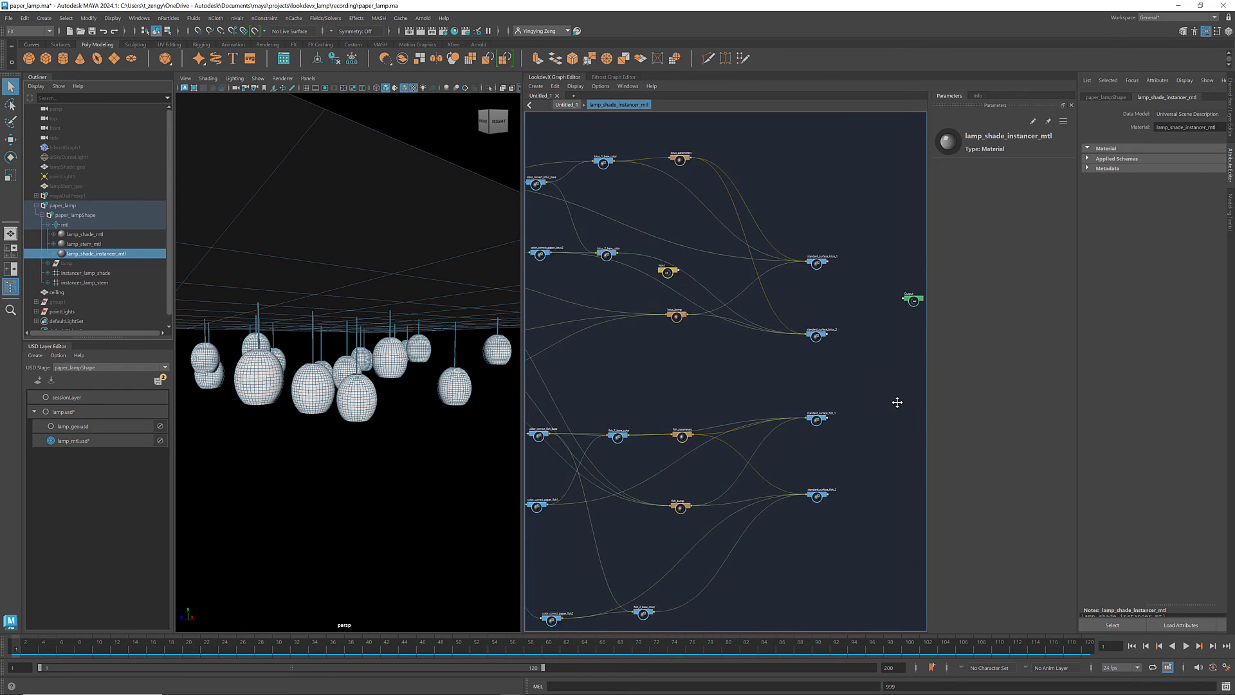
key("f")
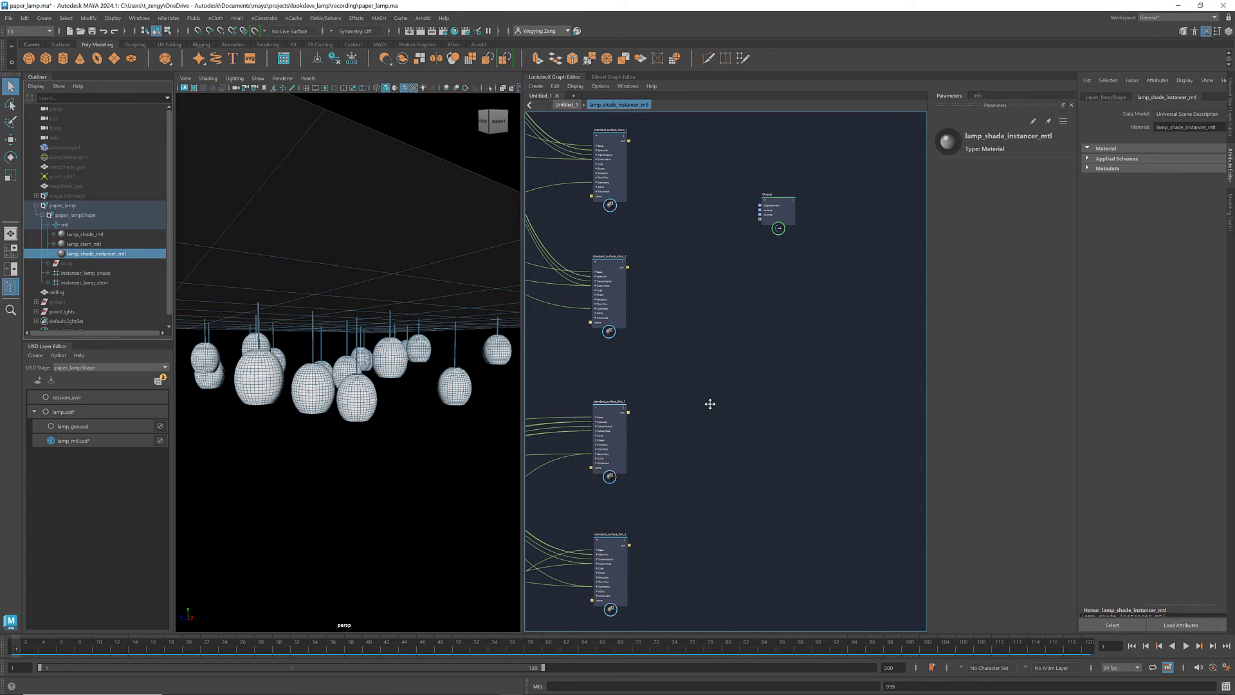
- Connect standard_surface_fish_1 to the material Output
scroll(694, 380, "up", 2)
scroll(678, 393, "up", 2)
scroll(630, 463, "up", 1)
left_click_drag(589, 507, 796, 189)
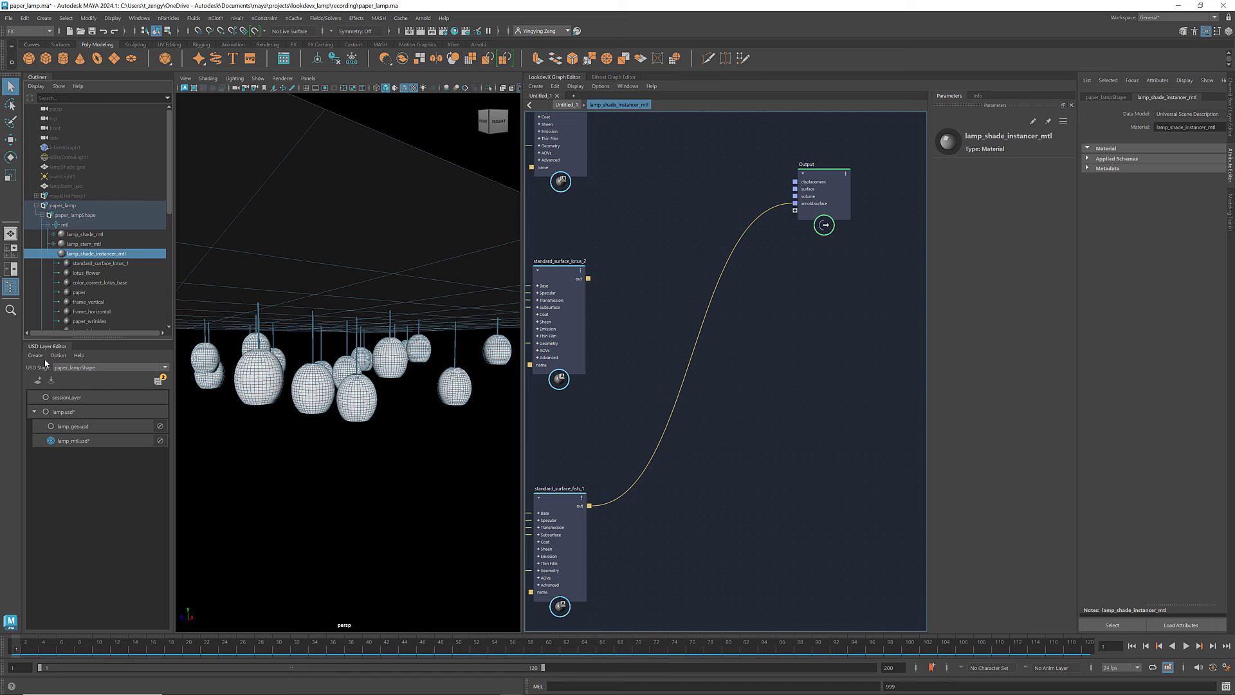
- Assign lamp_shade_instancer_mtl to the lamp_shade prototype under instancer_lamp_shade
left_click(54, 254)
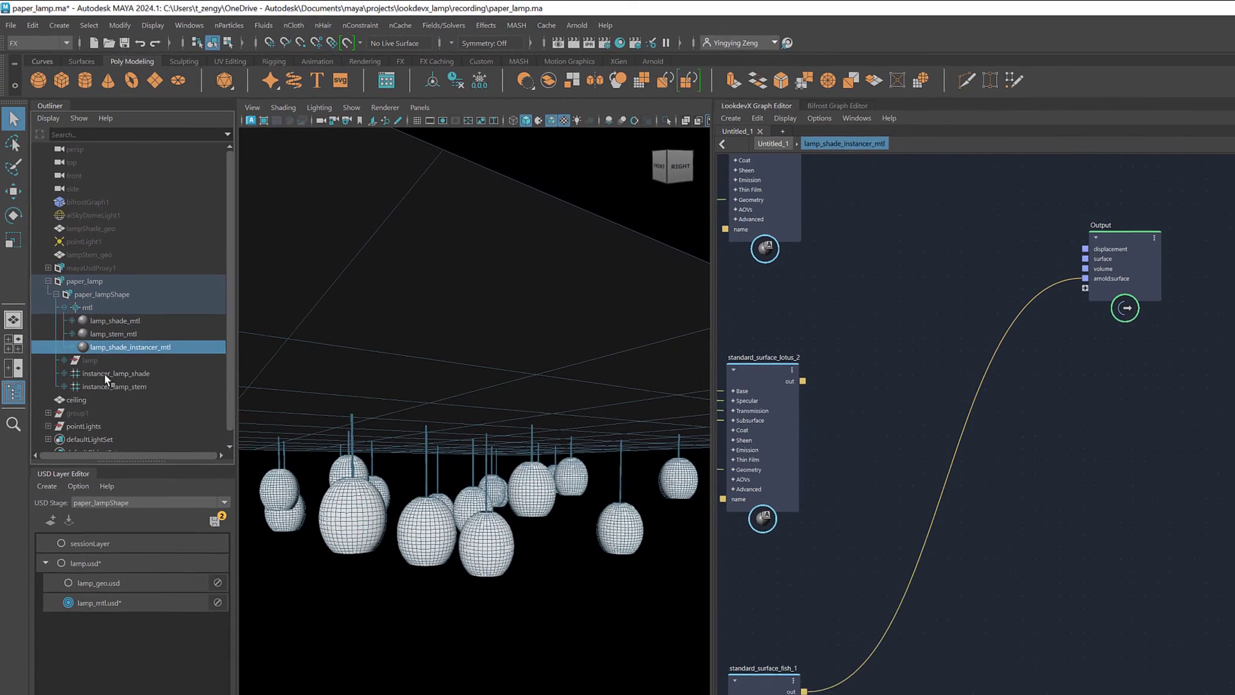
left_click(106, 375)
left_click(63, 373)
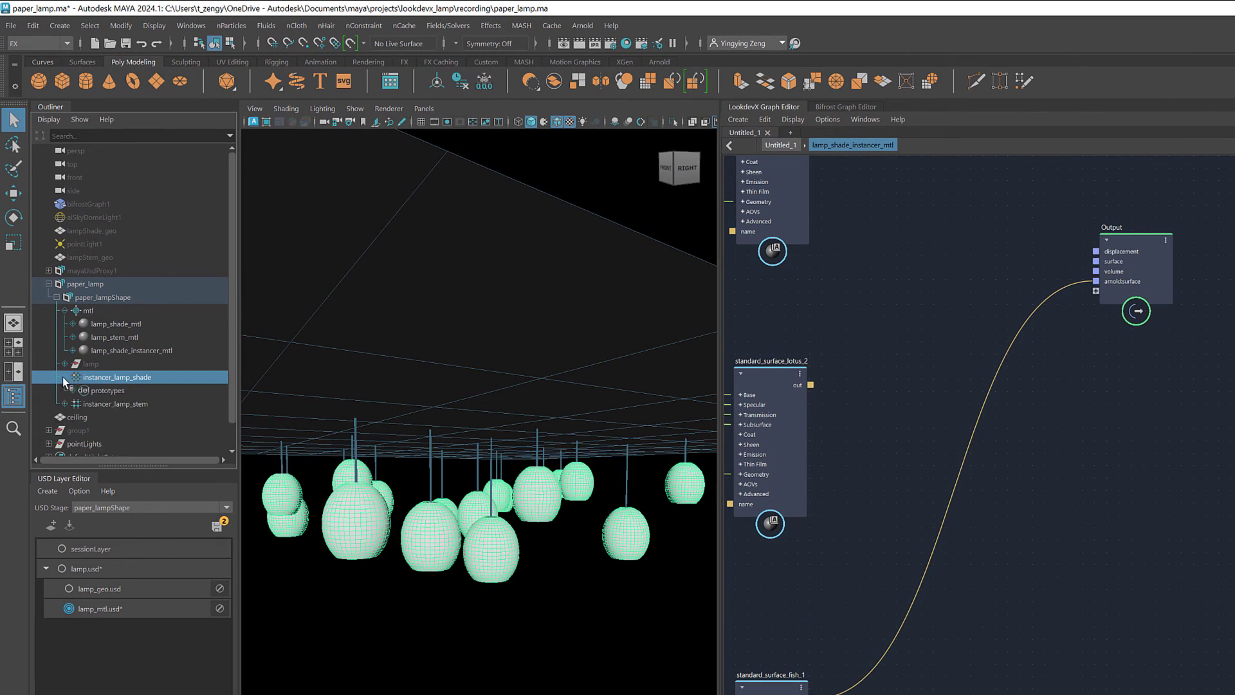
left_click(71, 389)
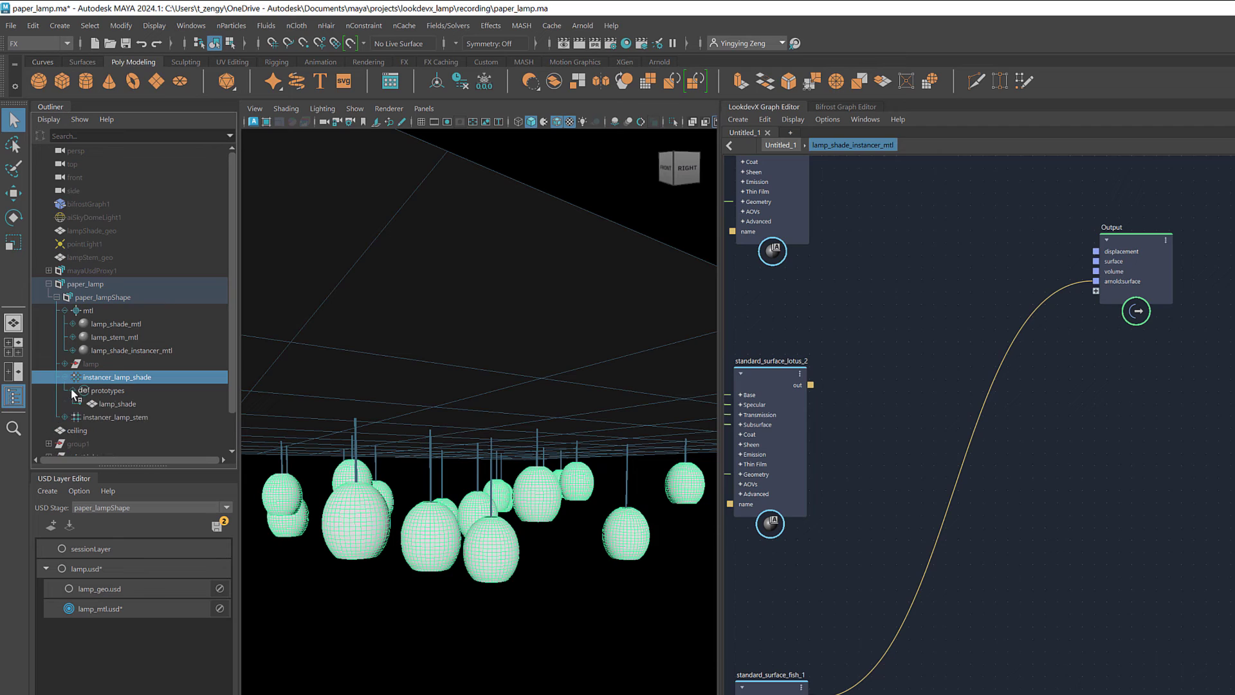
left_click(129, 404)
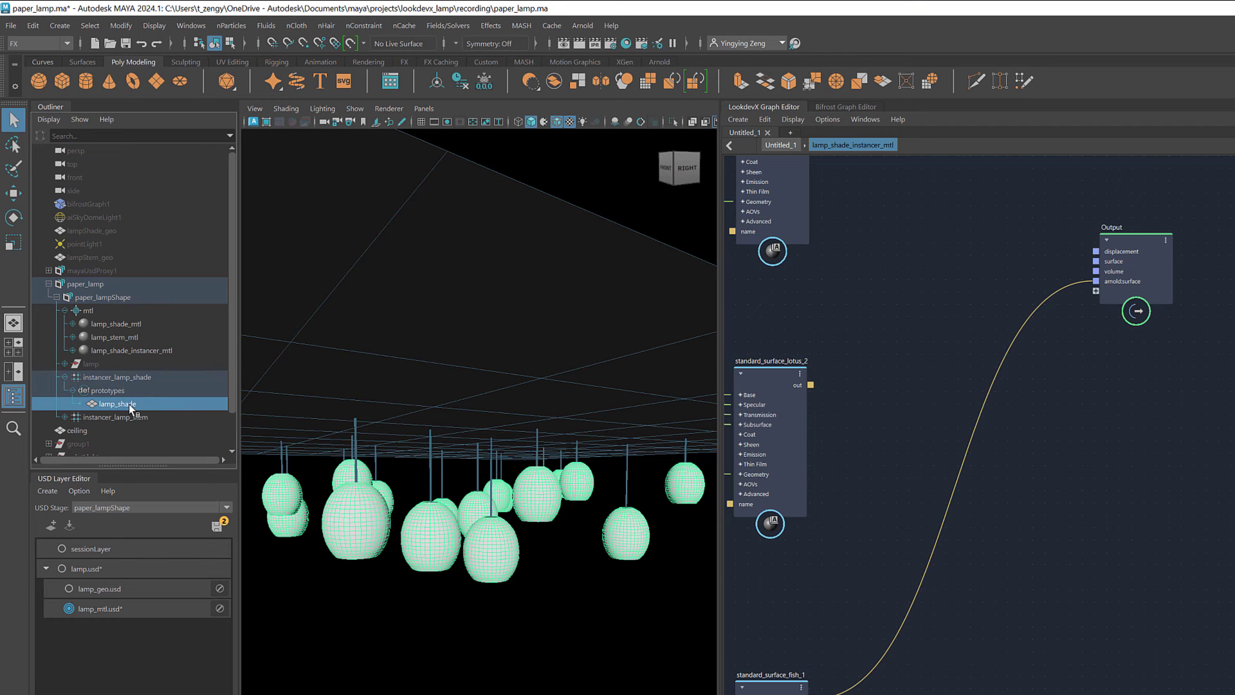
right_click(132, 407)
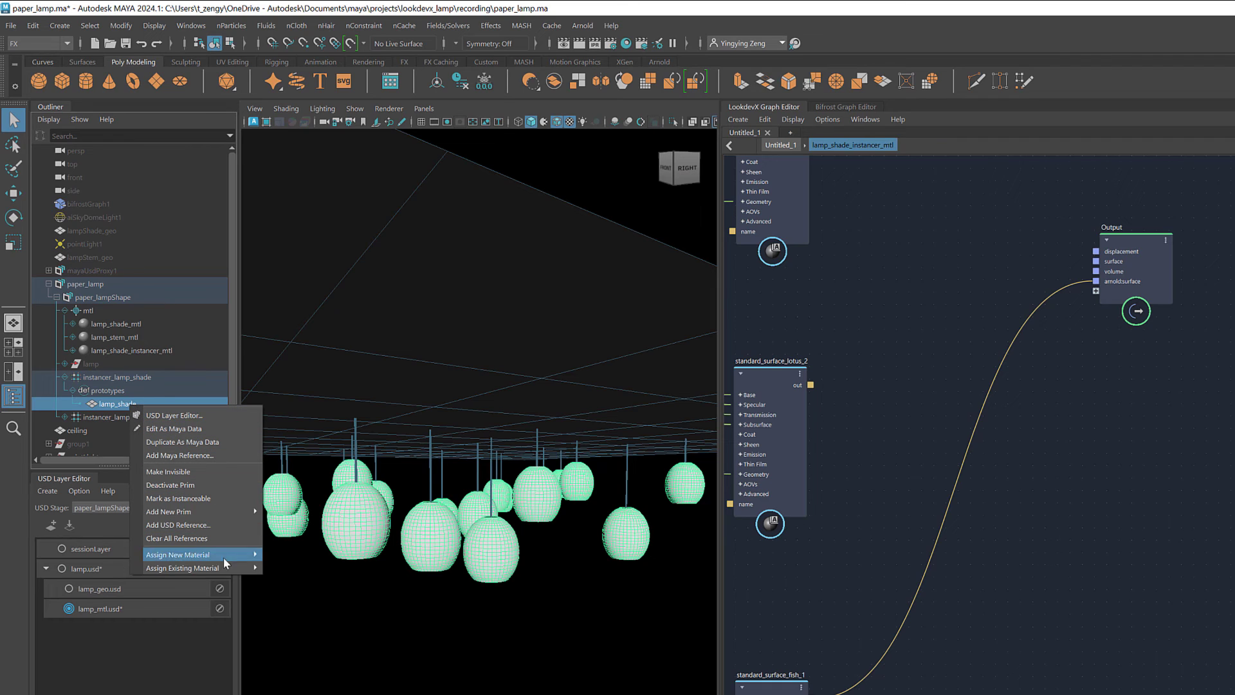
mouse_move(183, 567)
mouse_move(303, 568)
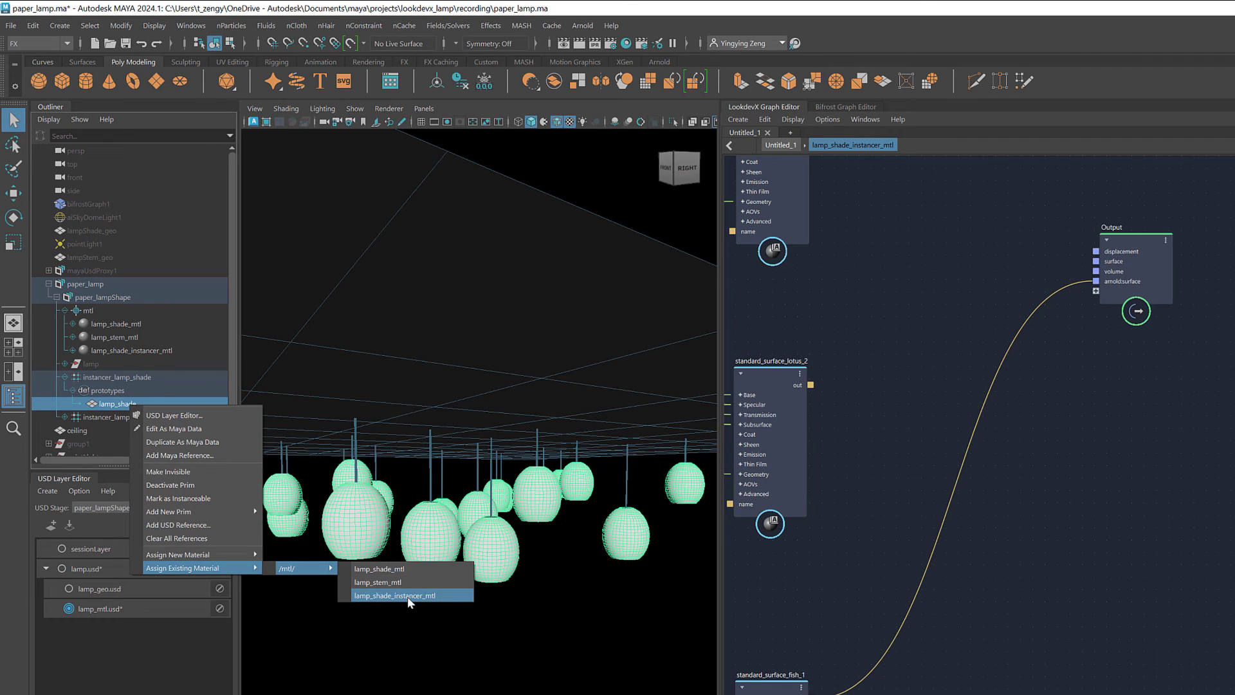
left_click(407, 596)
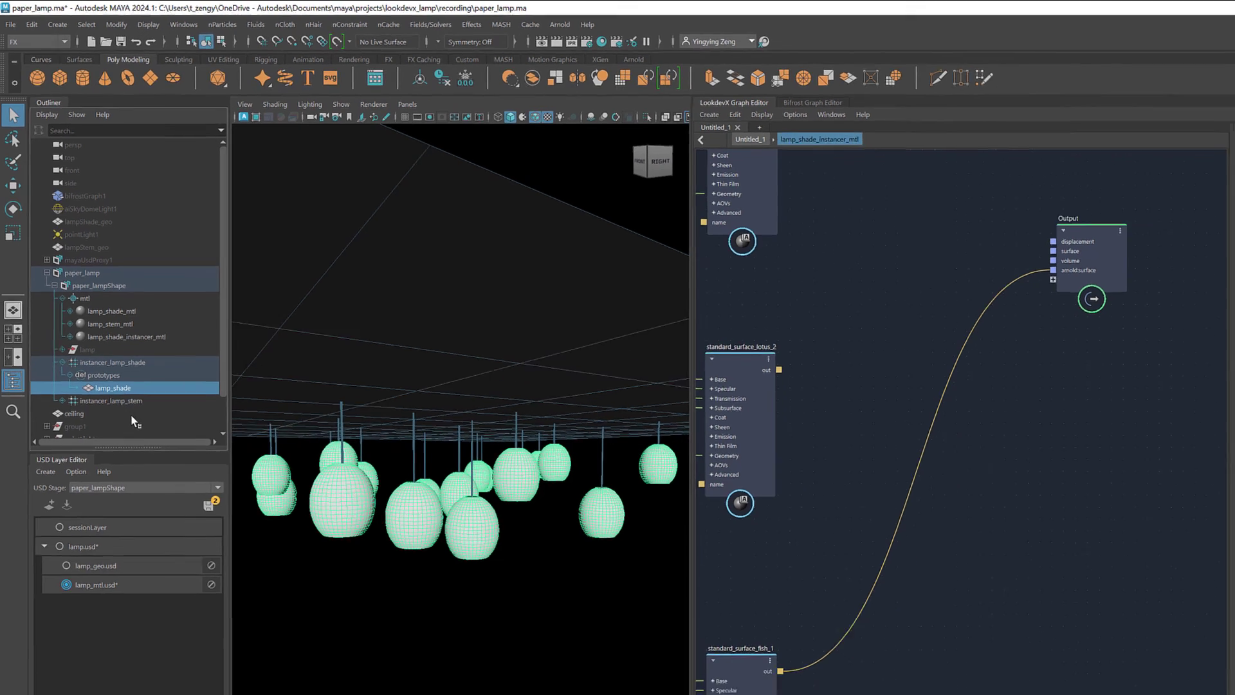
- Unhide all objects and frame group1 holding the lamps
key("shift+h")
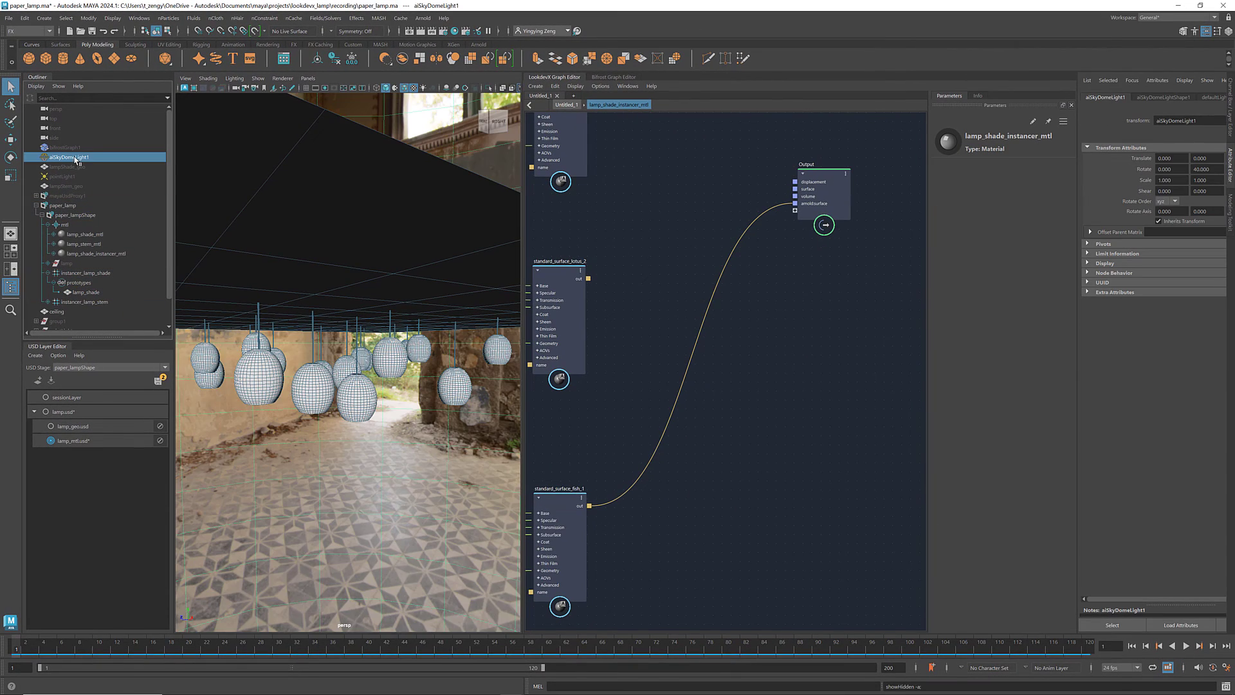
left_click(108, 324)
key("4")
middle_click_drag(436, 225, 457, 269, "alt")
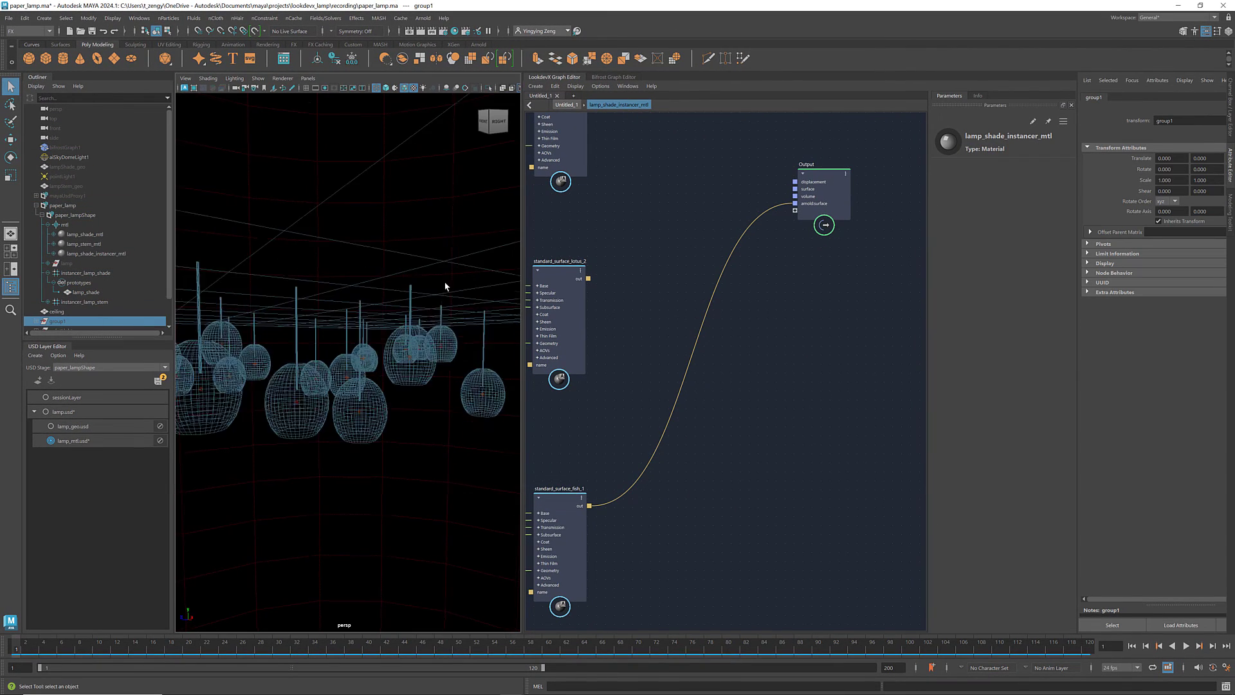
- Make the lamp_shade prototype double sided and start an Arnold viewport render
left_click(87, 294)
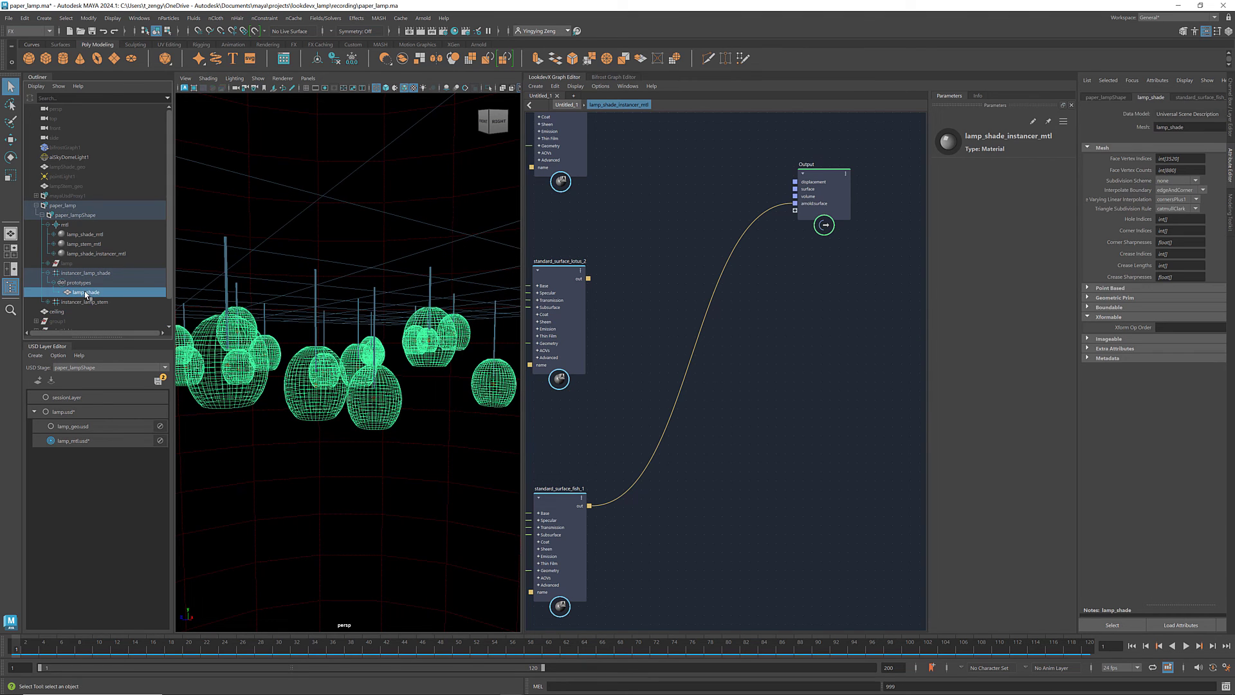
left_click(1103, 299)
left_click(1158, 330)
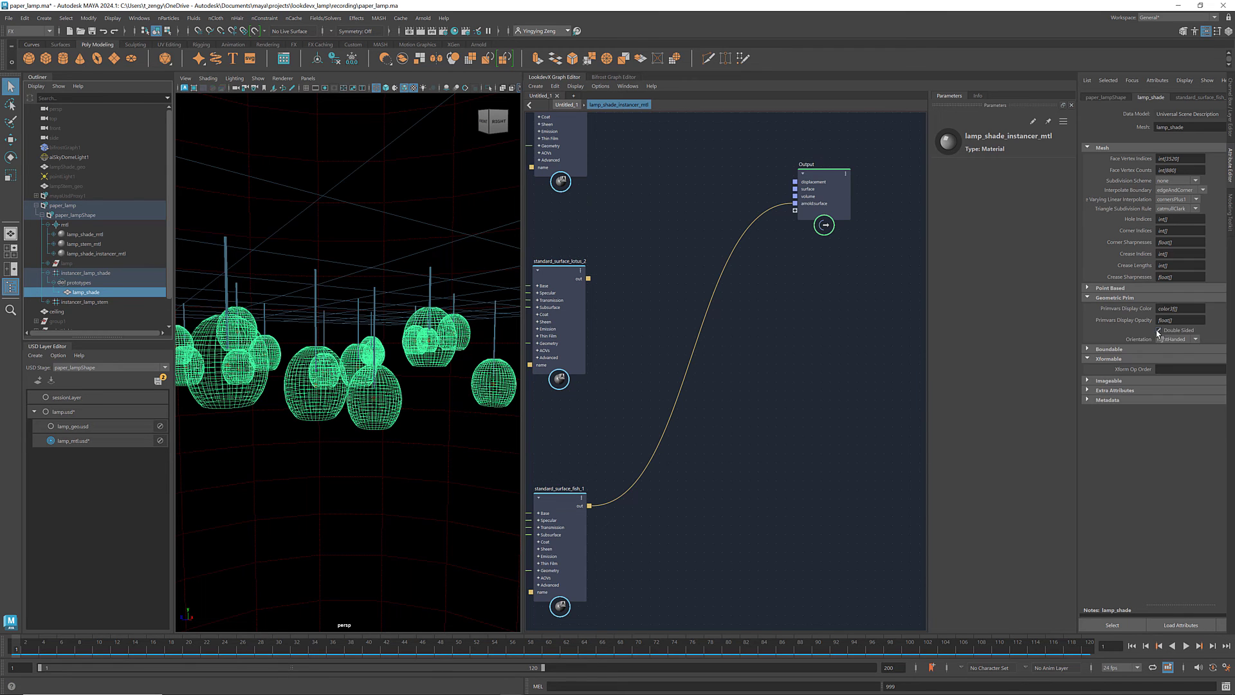
left_click(97, 321)
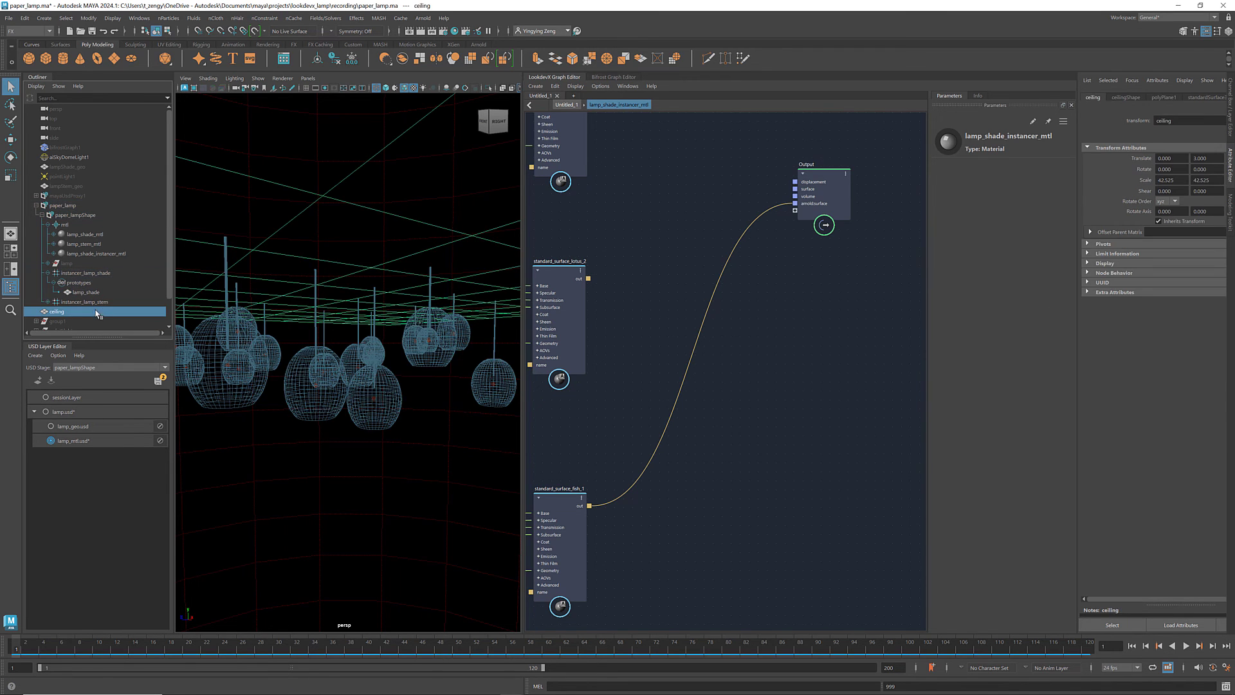
left_click(184, 89)
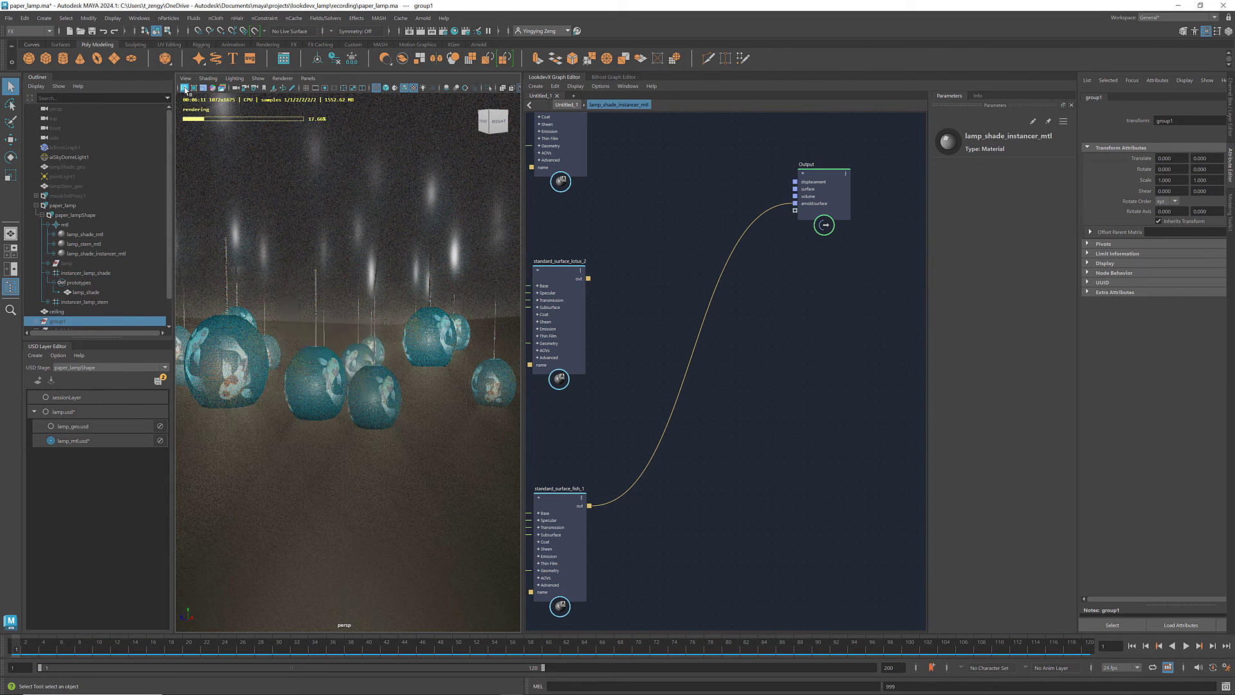
- Stop the render and add a Switch Shader beside the Output node
left_click(185, 89)
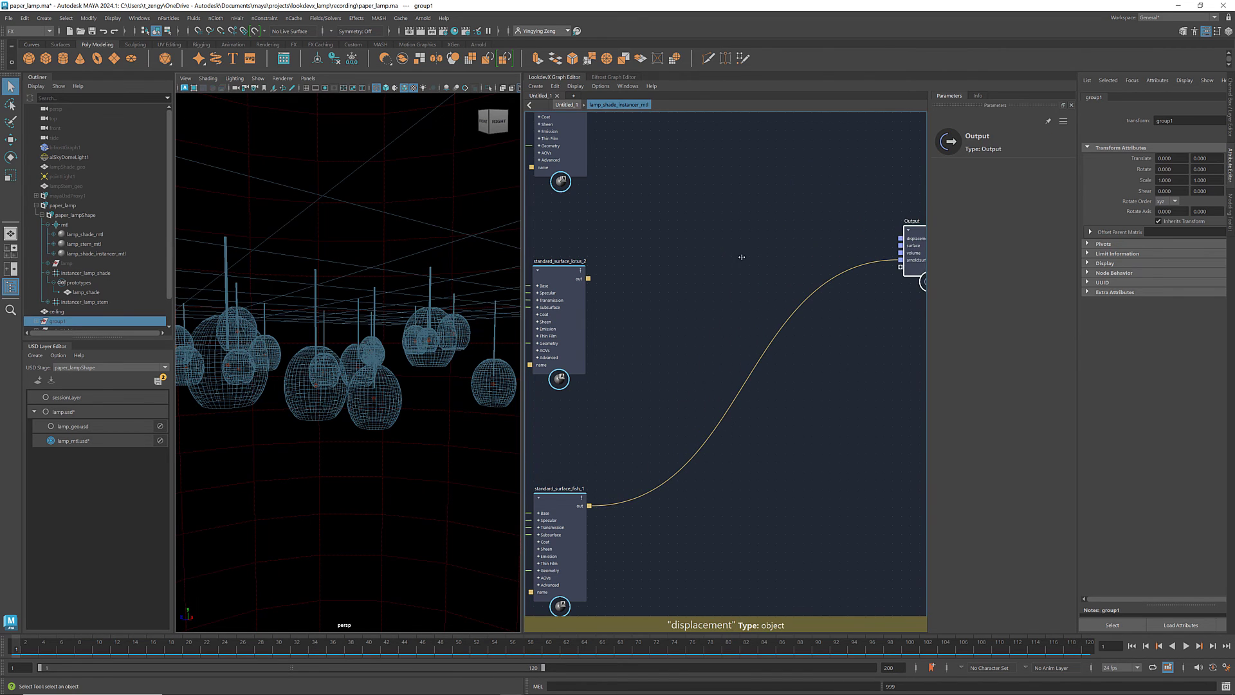
key("Tab")
type("sw")
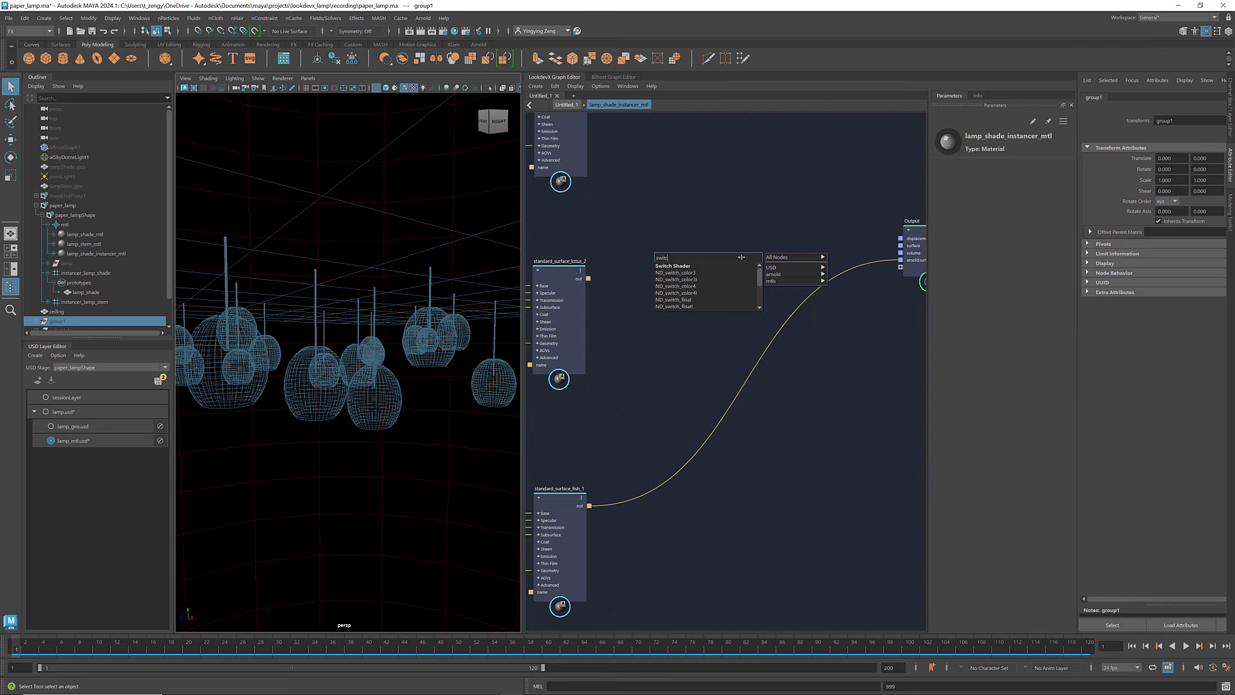
key("Return")
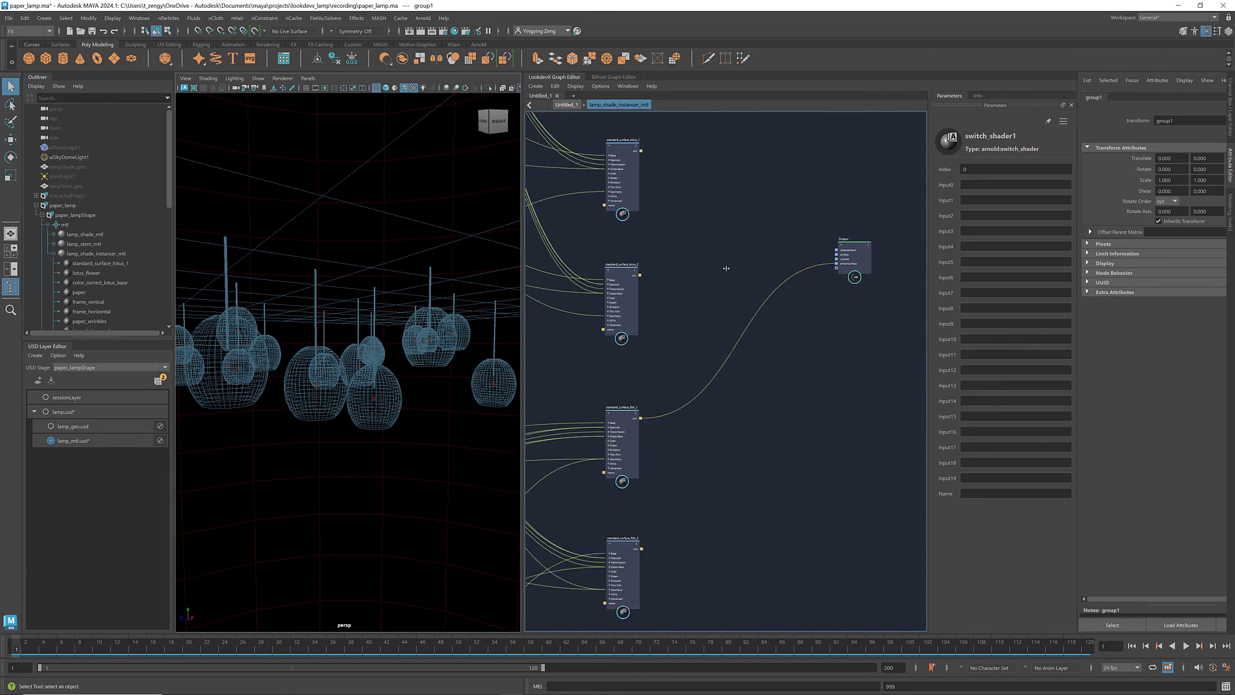
left_click_drag(608, 227, 764, 263)
scroll(732, 258, "up", 5)
scroll(664, 306, "down", 3)
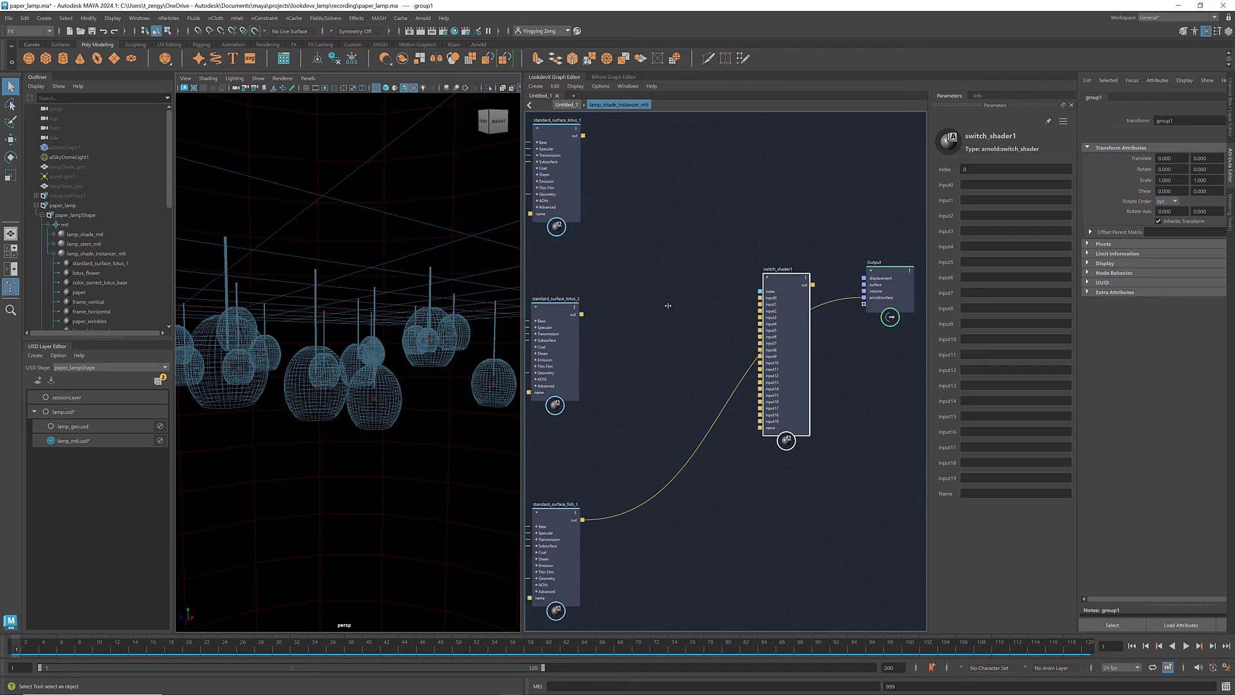
- Add a UsdPrimvarReader_int node to the graph
left_click(654, 295)
key("Tab")
type("prim")
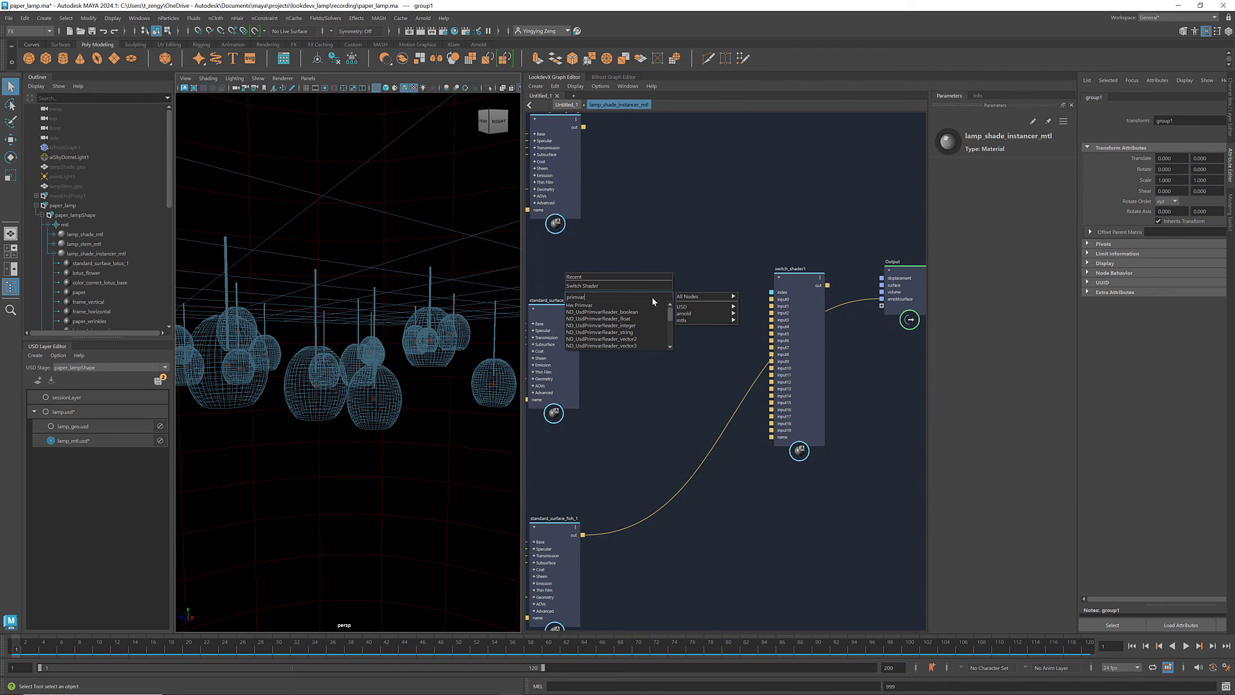
scroll(653, 322, "down", 1)
scroll(655, 331, "down", 1)
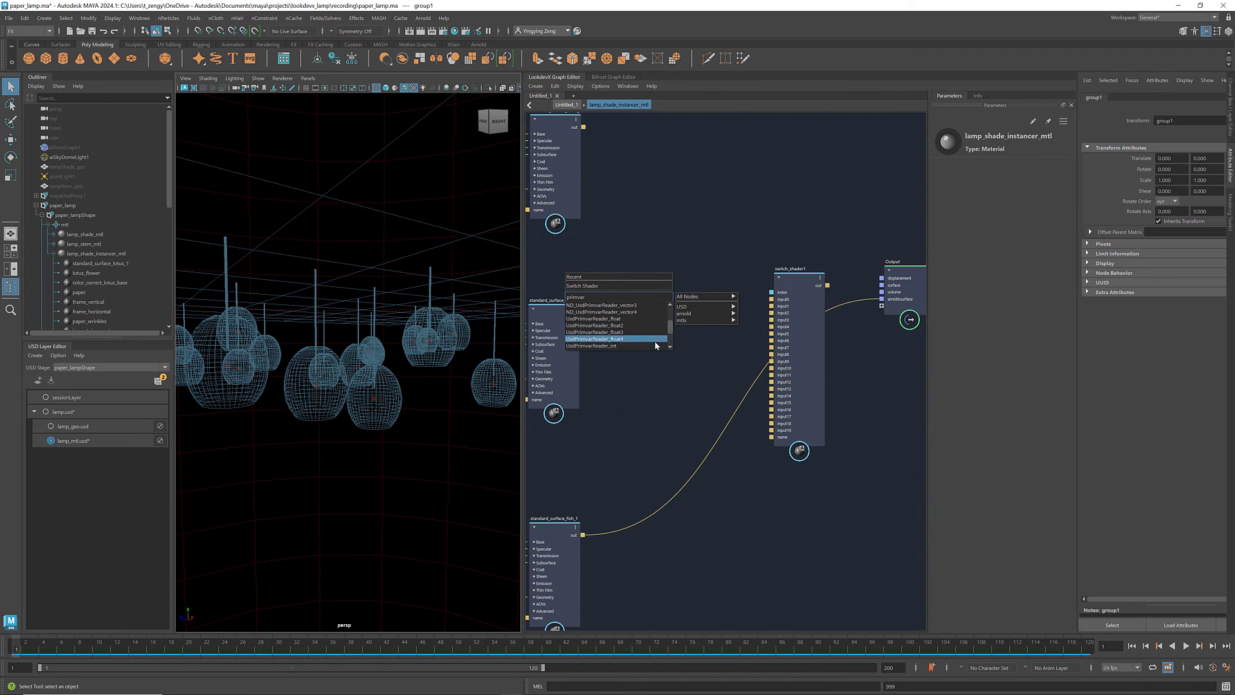
scroll(670, 348, "down", 1)
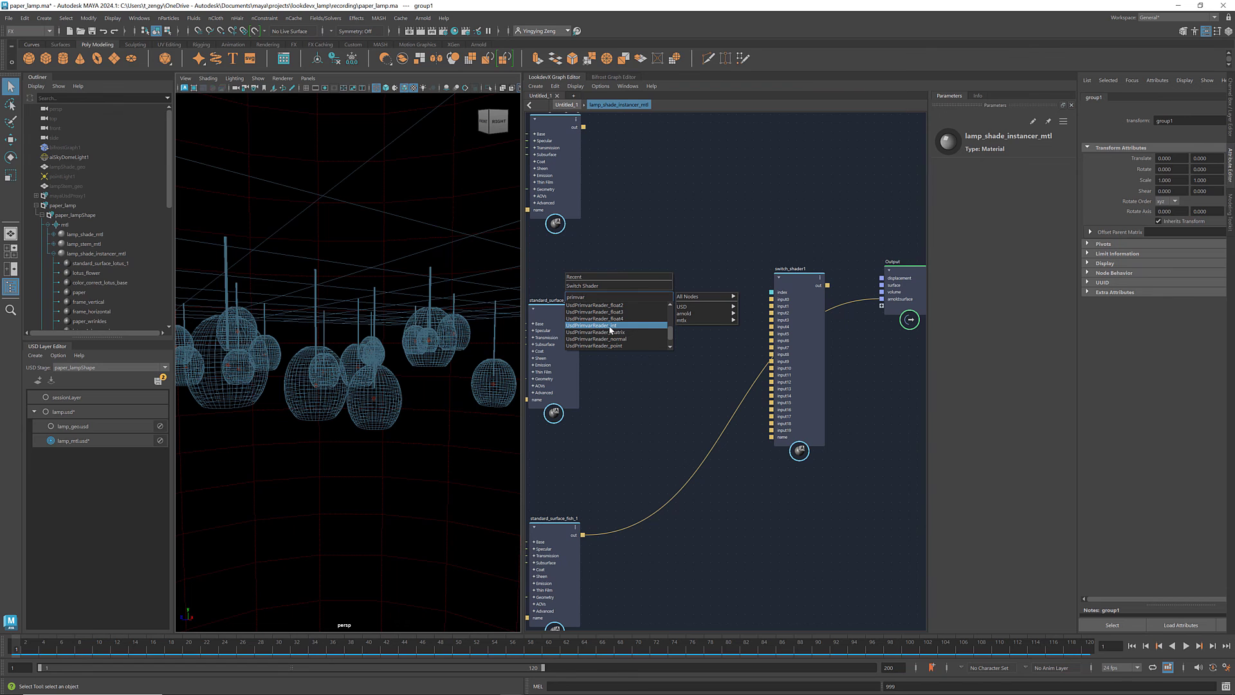
left_click(637, 326)
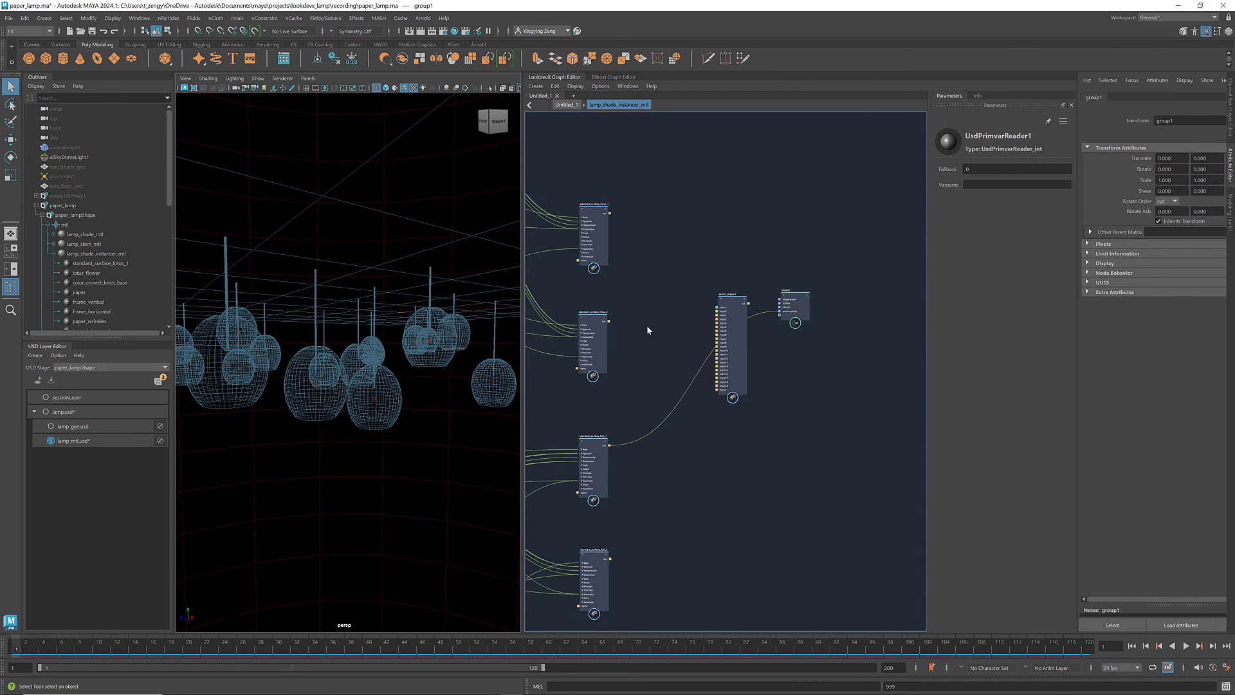
- Set the primvar reader's Varname to customID and wire its result into the switch index
scroll(723, 329, "up", 3)
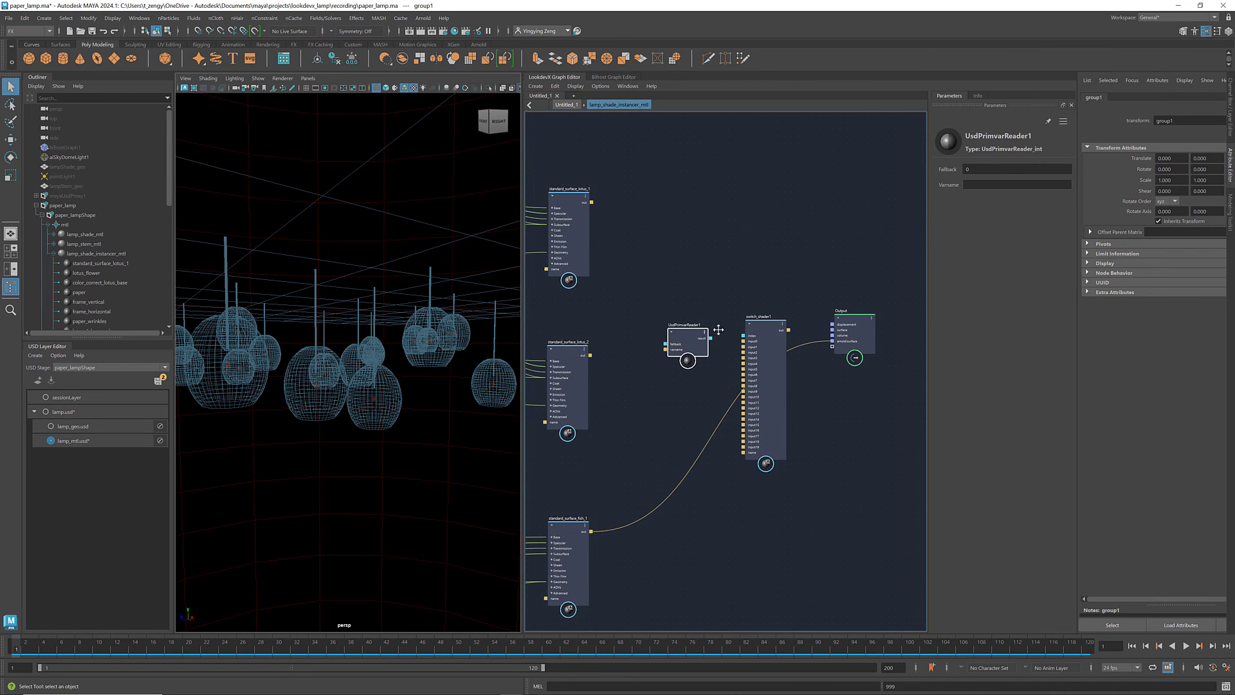
scroll(714, 331, "up", 2)
left_click(971, 183)
type("customID")
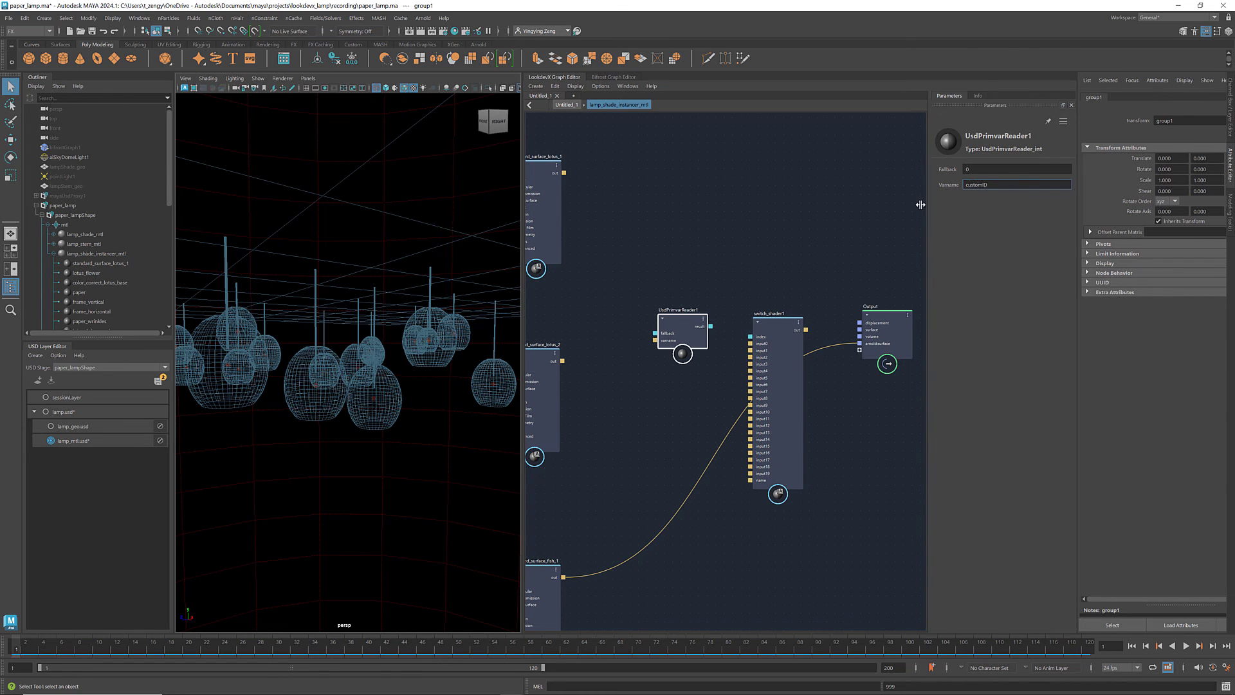
mouse_move(711, 326)
left_mouse_down()
mouse_move(750, 336)
mouse_move(682, 297)
left_mouse_up()
middle_click_drag(591, 195, 631, 184)
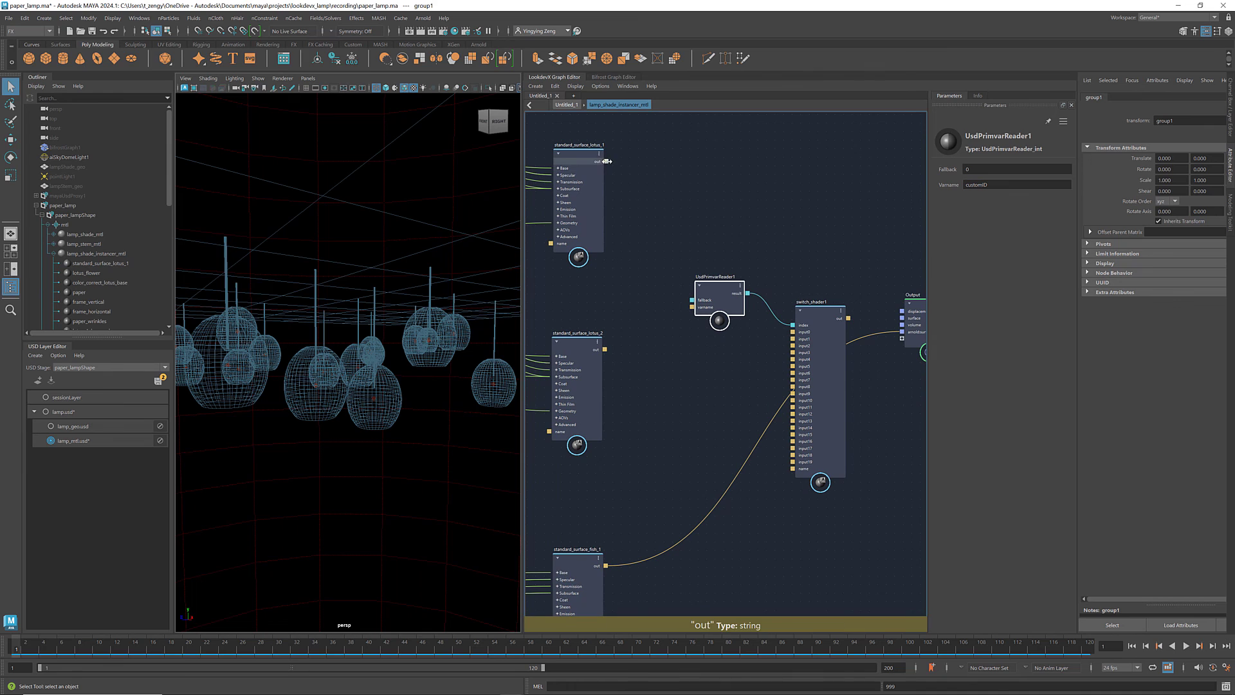
- Wire lotus_1, lotus_2, fish_1, fish_2 into switch input0–3 and the switch into Output
left_click_drag(606, 162, 792, 332)
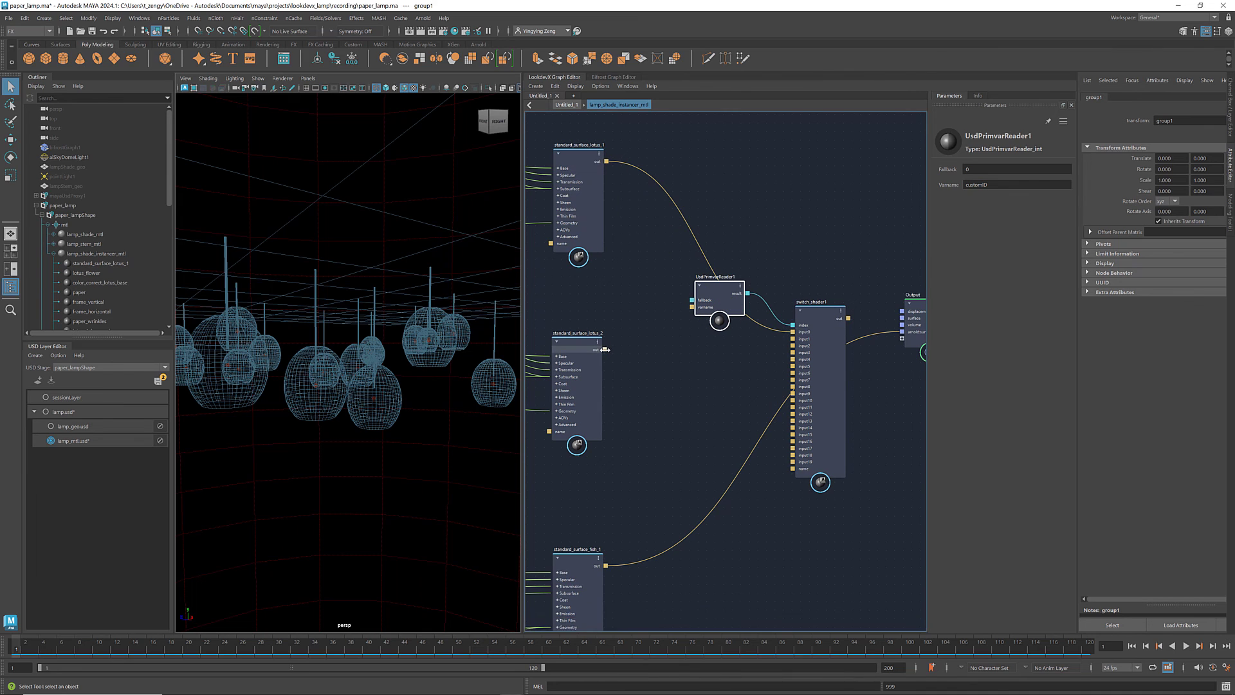
left_click_drag(604, 349, 793, 338)
mouse_move(605, 565)
left_mouse_down()
mouse_move(666, 477)
mouse_move(793, 345)
left_mouse_up()
middle_click_drag(782, 573, 799, 380)
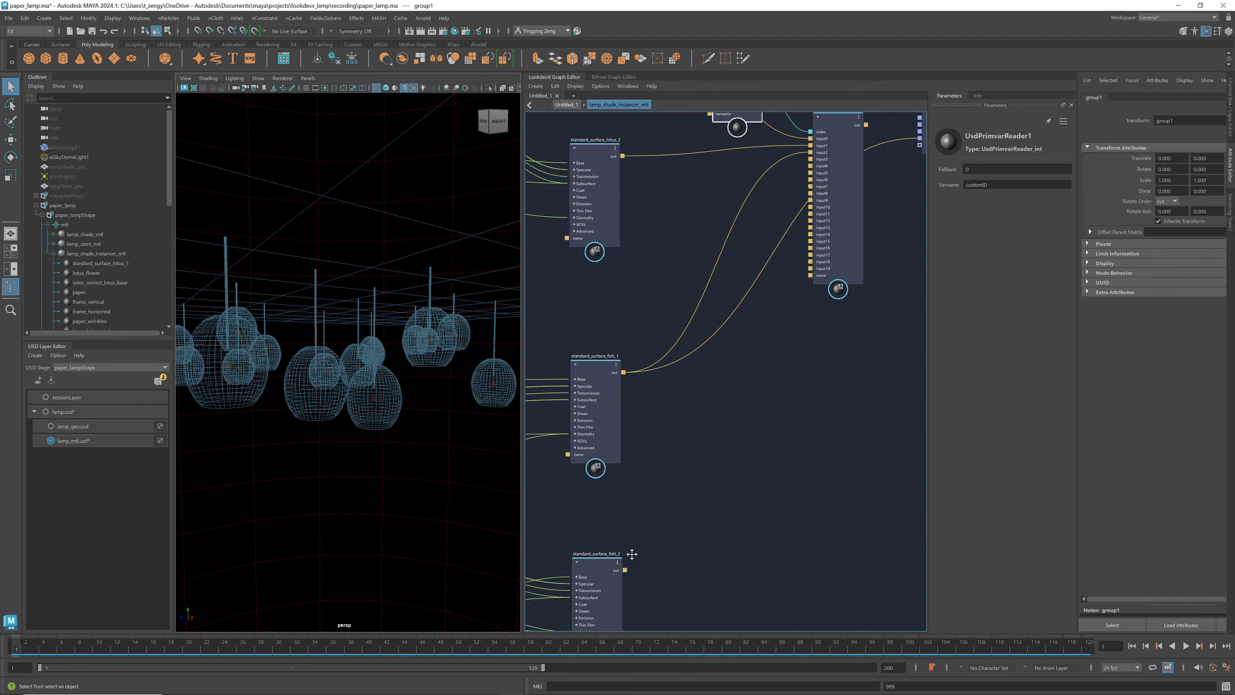
left_click_drag(625, 569, 810, 159)
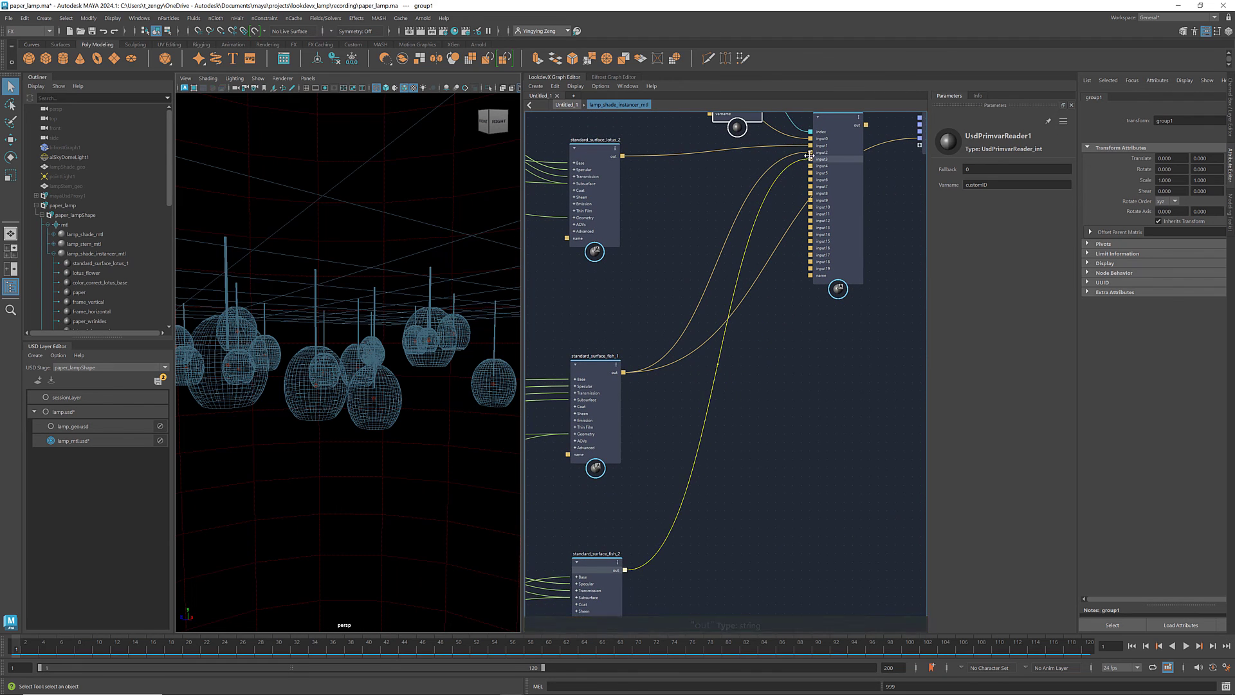
middle_click_drag(871, 320, 717, 474)
mouse_move(712, 302)
left_mouse_down()
mouse_move(765, 316)
mouse_move(795, 283)
left_mouse_up()
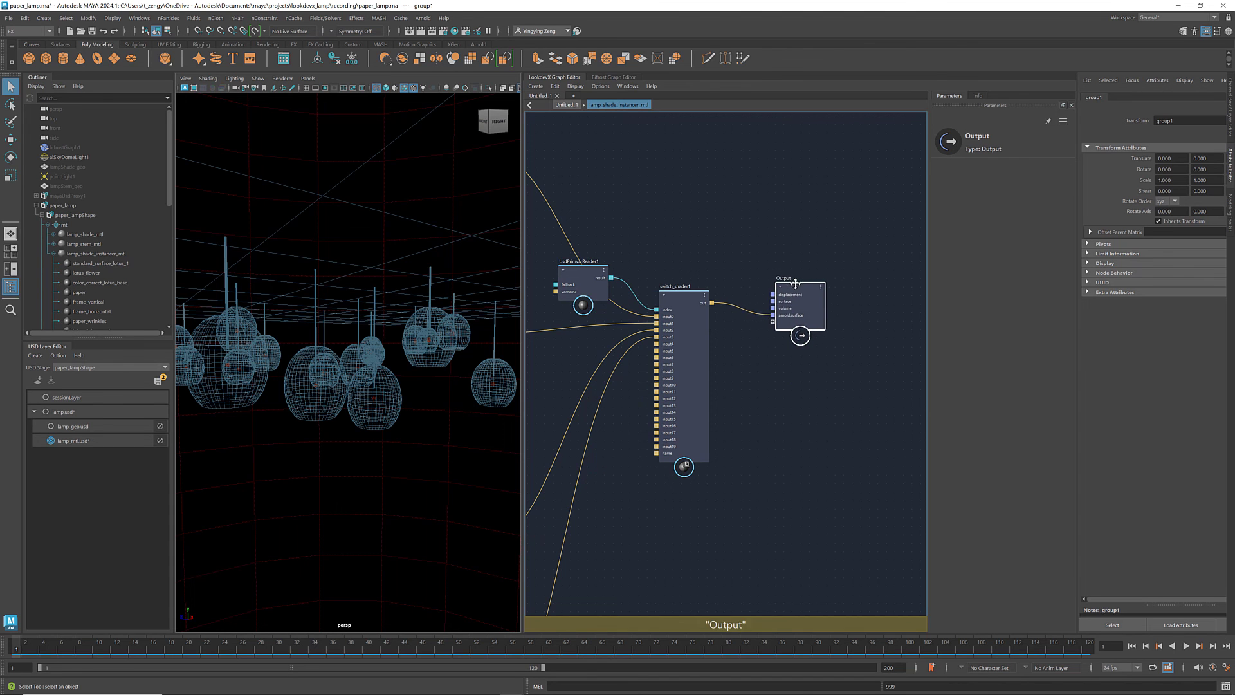
middle_click_drag(697, 504, 744, 499)
left_click_drag(523, 436, 663, 435)
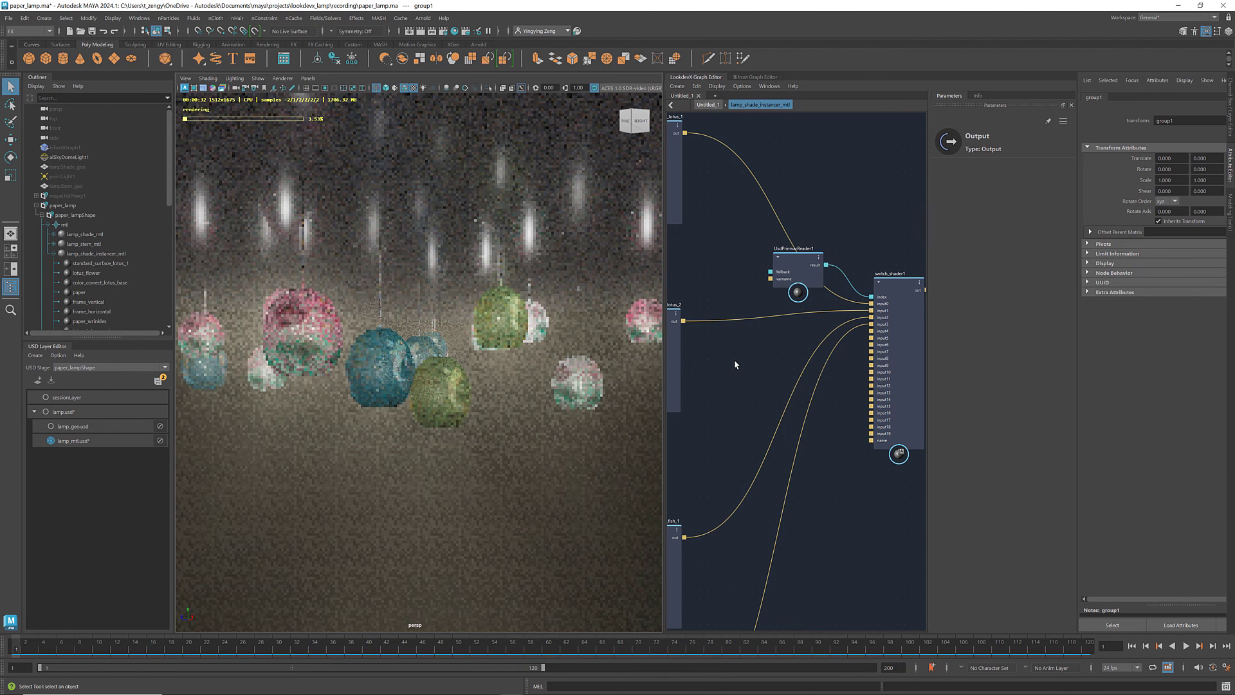
left_click(186, 89)
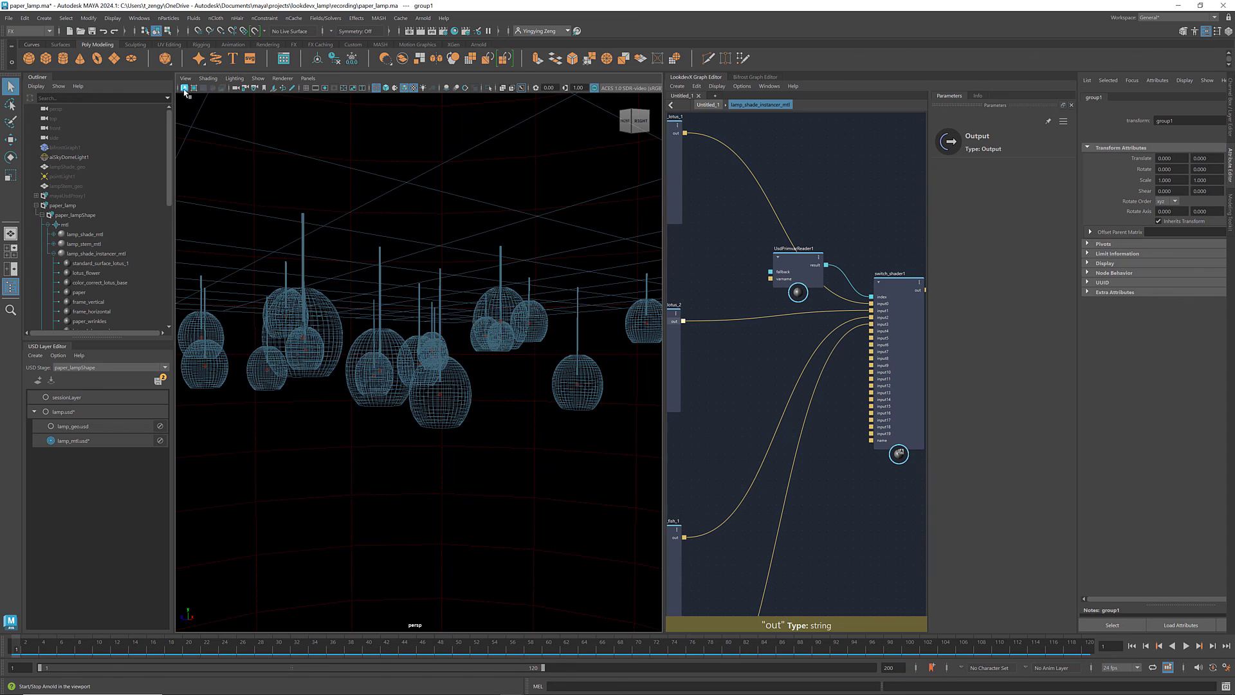
- Assign lamp_stem_mtl to lamp_stem under instancer_lamp_stem's prototypes, then reselect group1
left_click(54, 255)
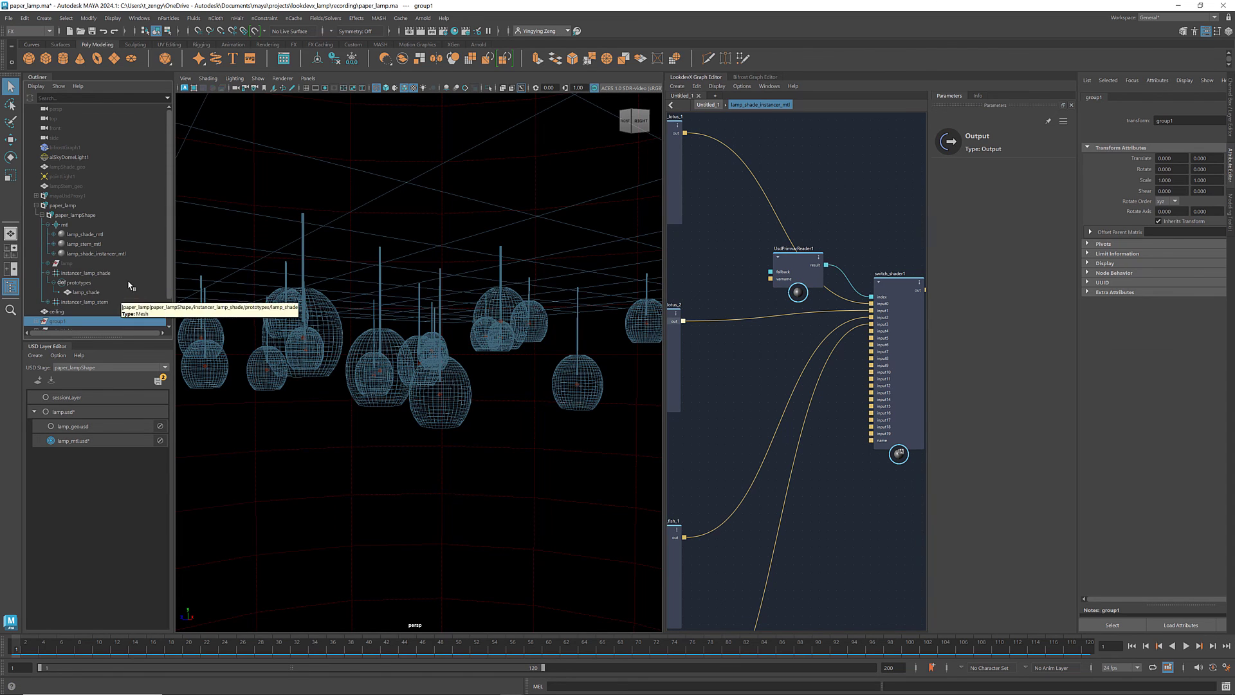
scroll(58, 282, "down", 1)
left_click(48, 273)
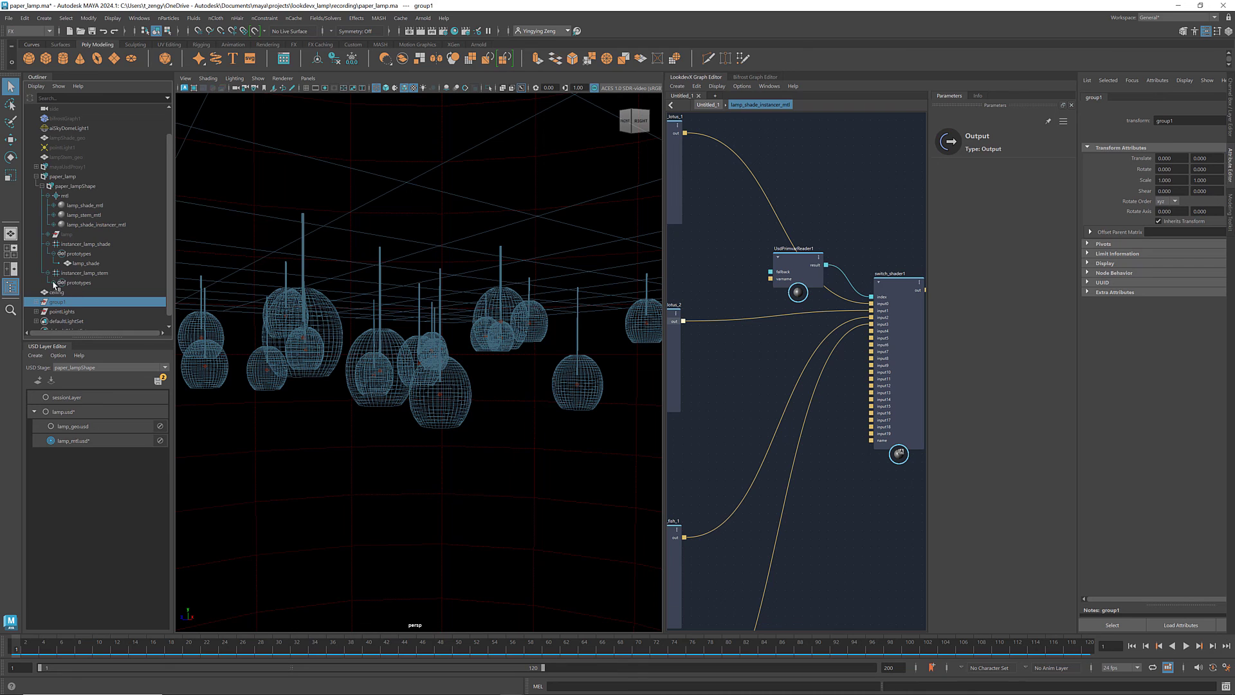
left_click(54, 283)
left_click(90, 294)
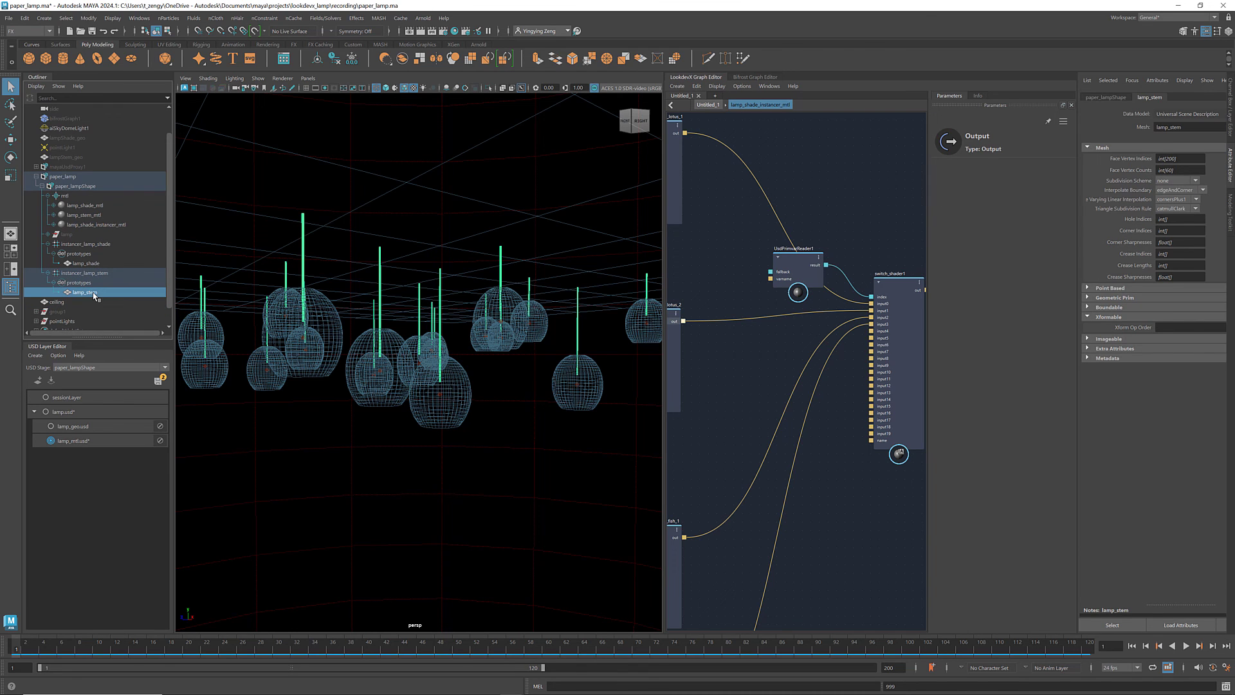
right_click(93, 295)
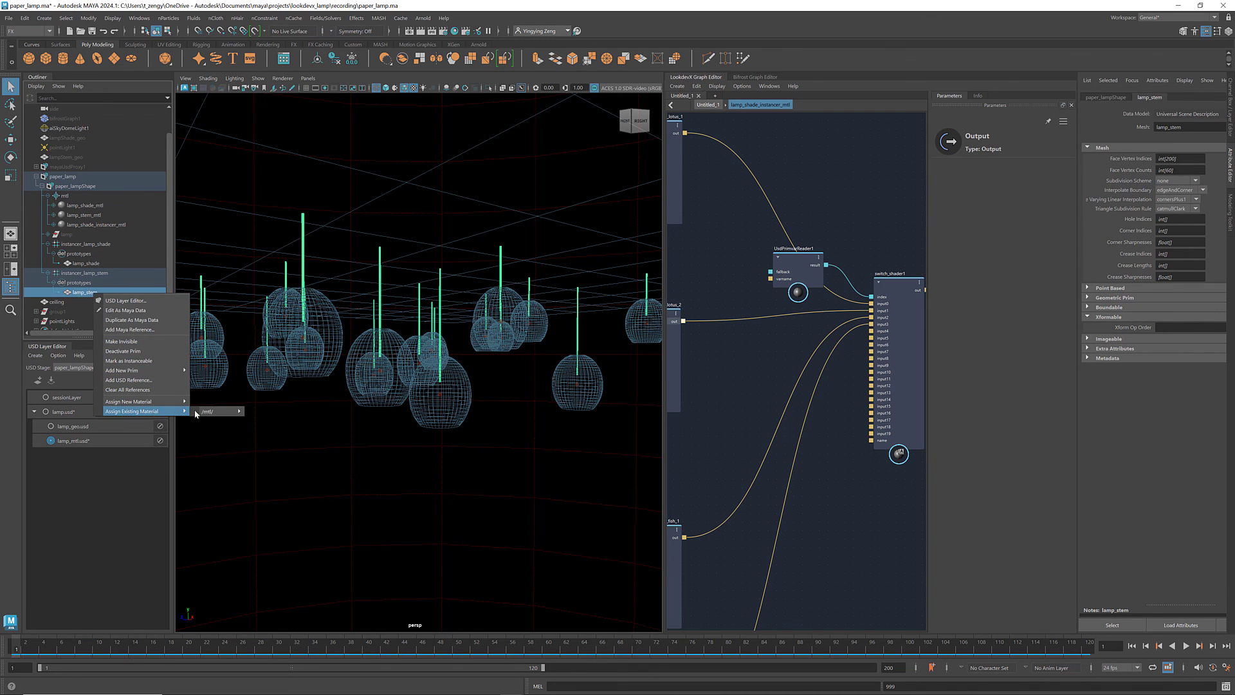
mouse_move(217, 411)
left_click(280, 422)
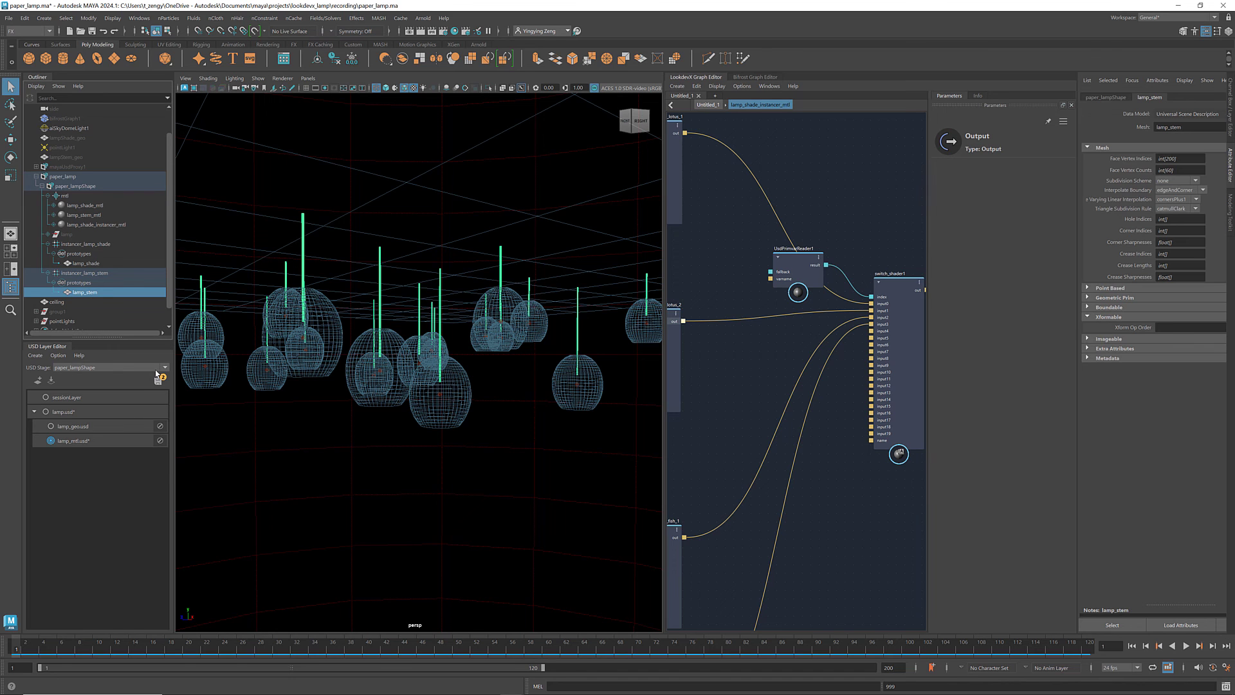
left_click(101, 311)
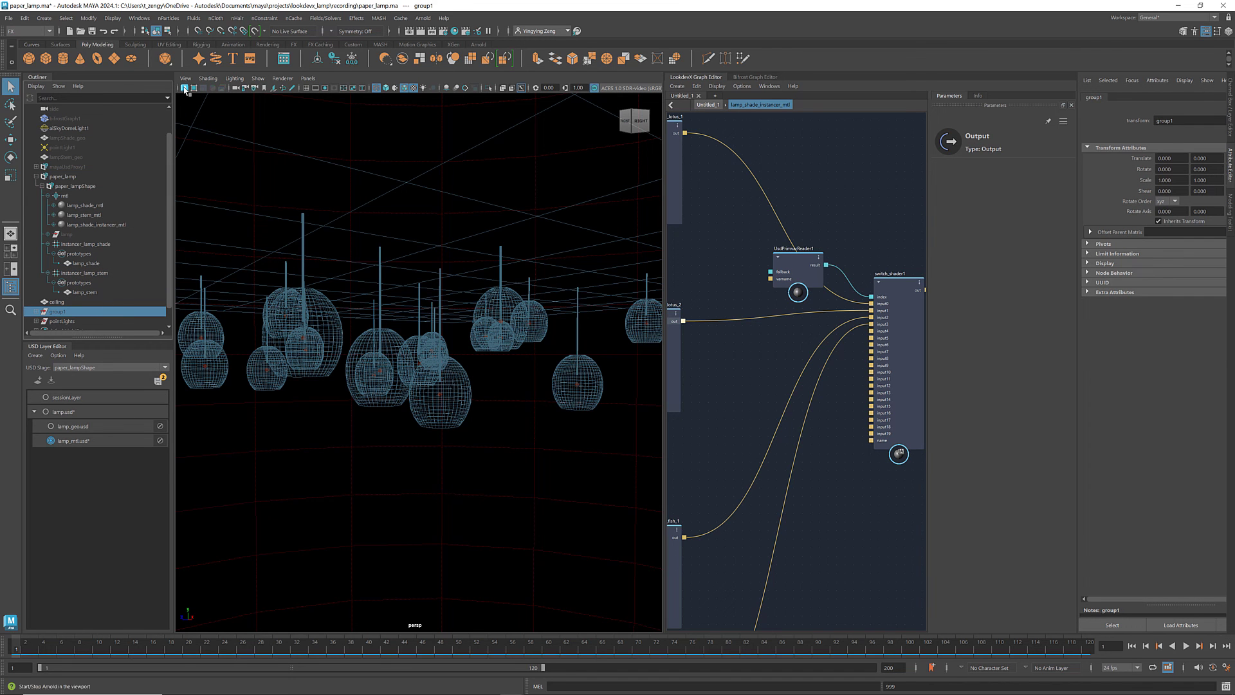